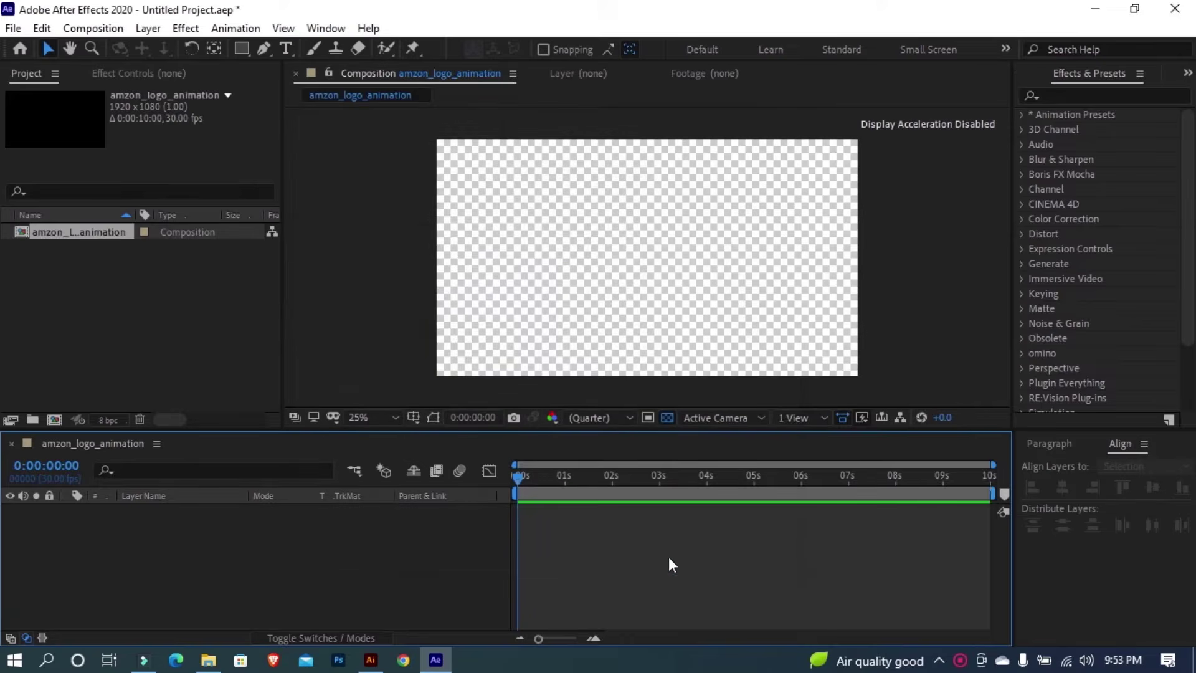
- Import the Amazon_logo Illustrator file as a Composition
double_click(74, 300)
click(247, 187)
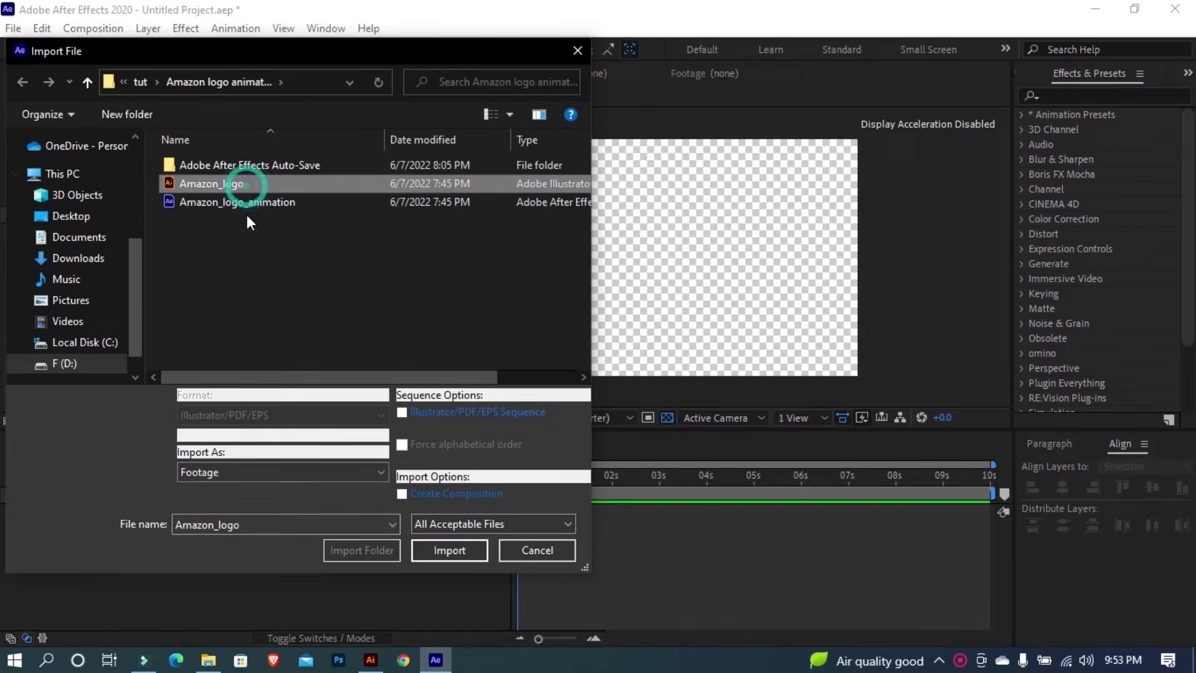
click(249, 469)
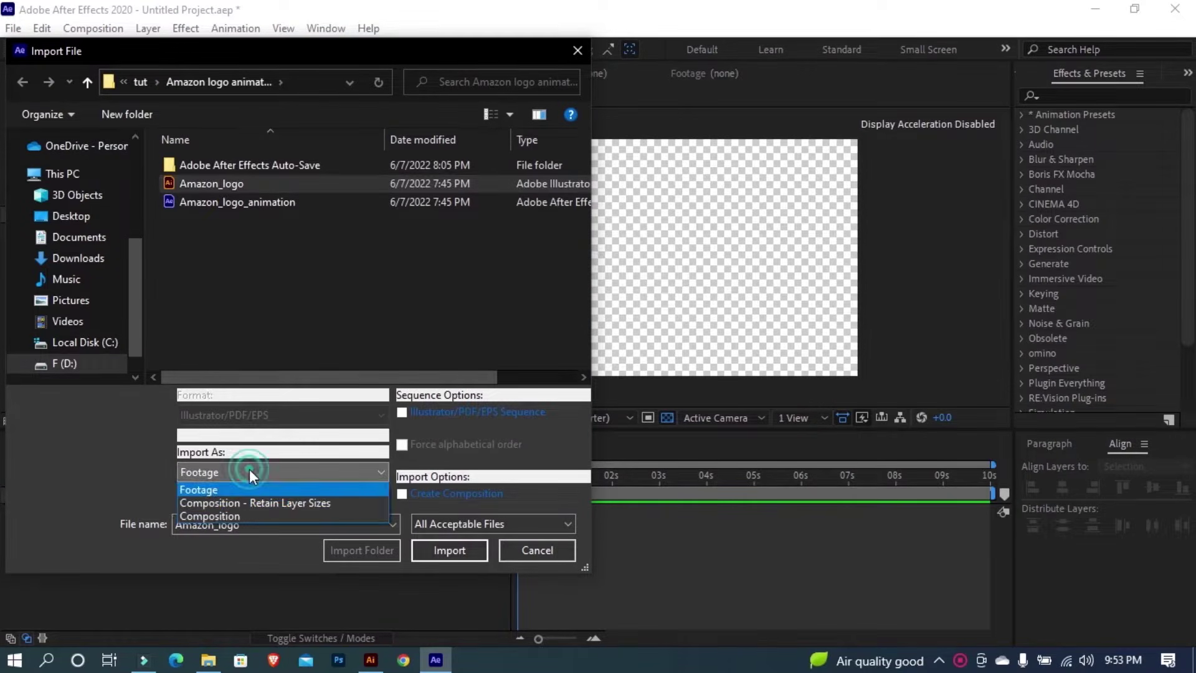
click(230, 517)
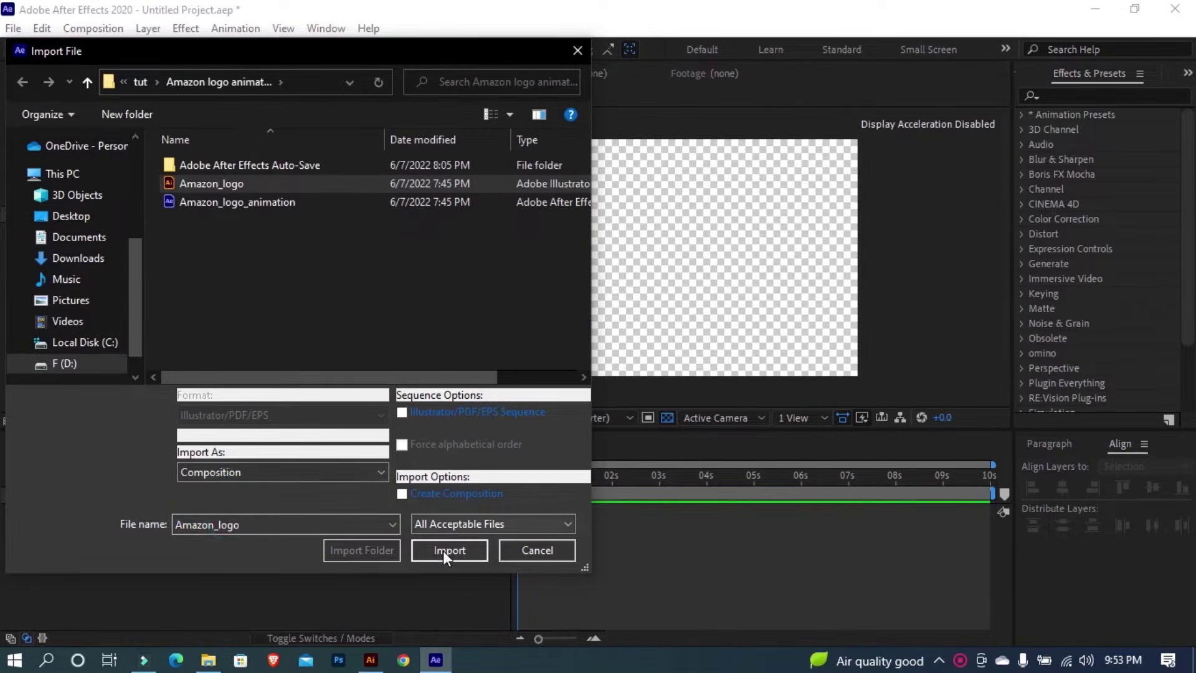
click(442, 550)
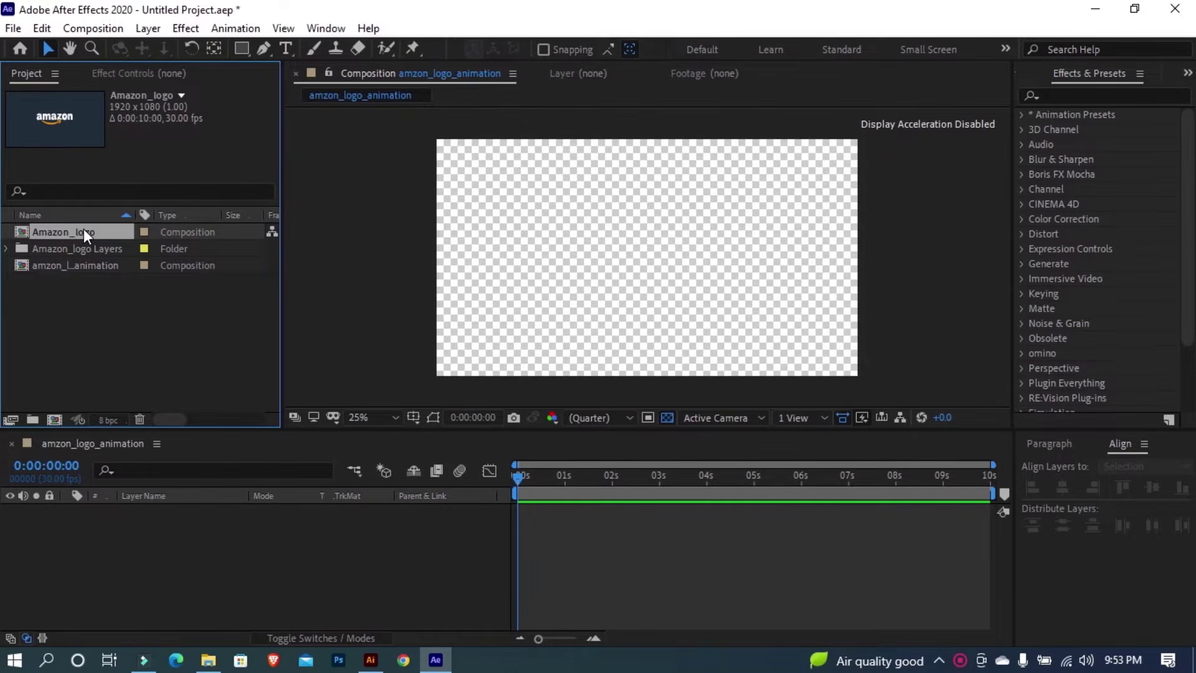
- Add the Amazon_logo composition to the amzon_logo_animation timeline and open it to access its individual layers
drag(84, 231, 177, 538)
click(176, 536)
click(157, 510)
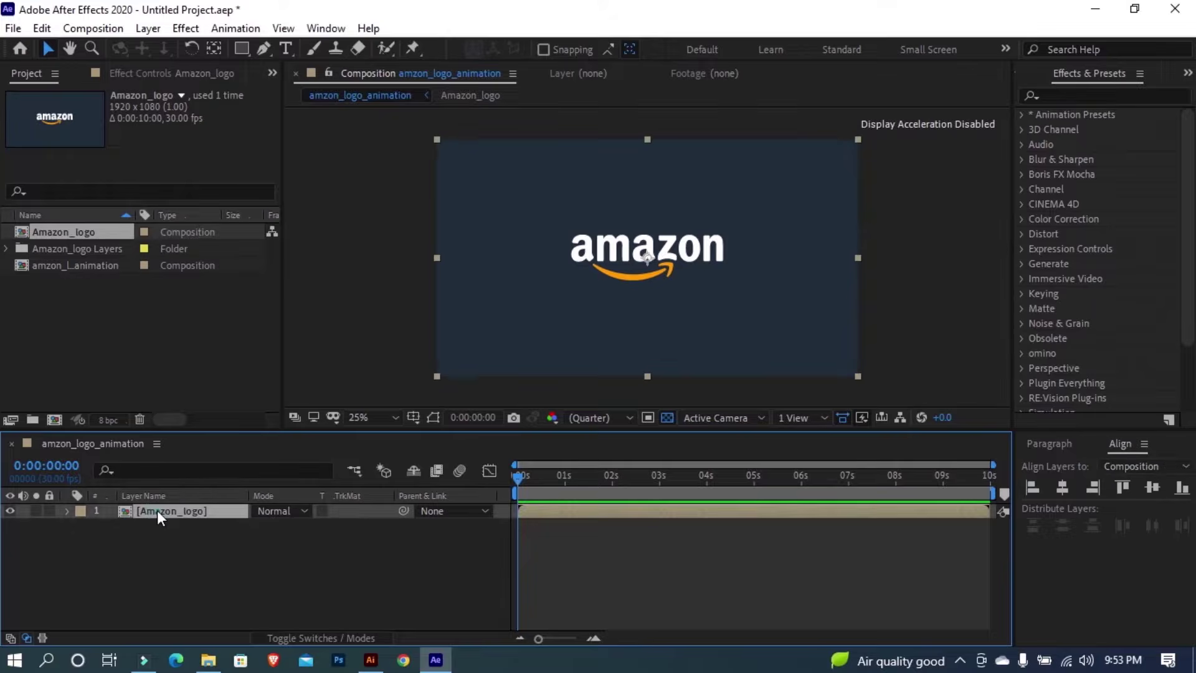
double_click(157, 511)
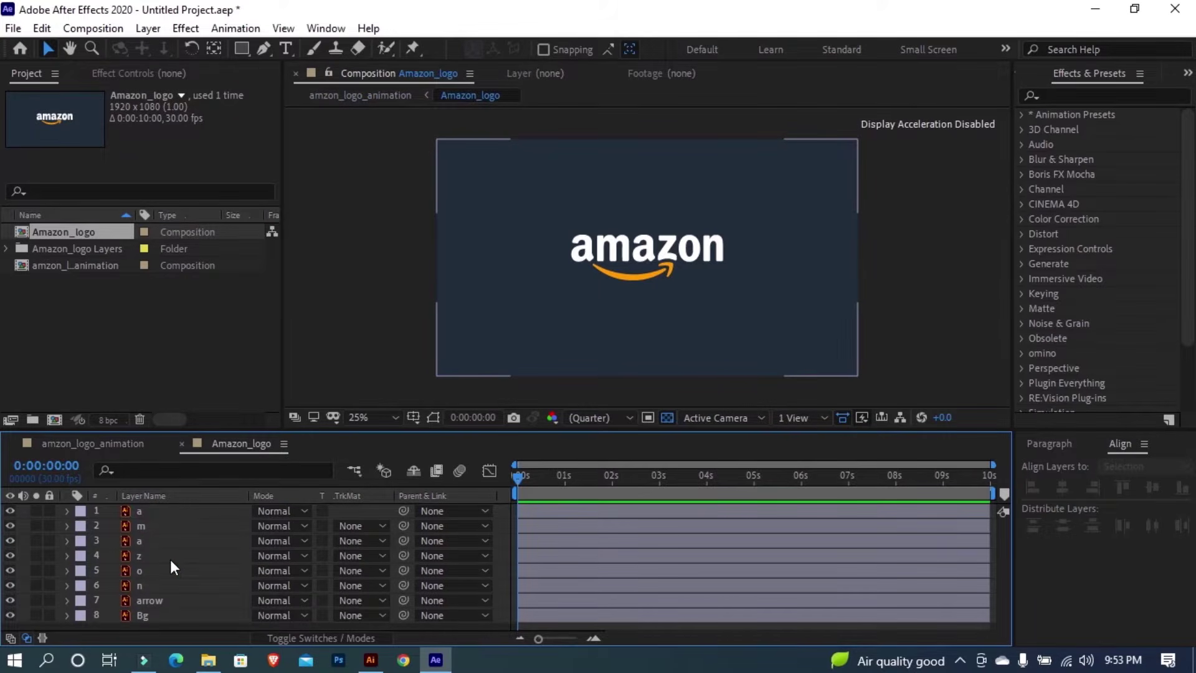
- Lock the Bg layer and move the arrow layer's anchor point onto the lower middle of the orange arrow, at about 894, 631
click(172, 615)
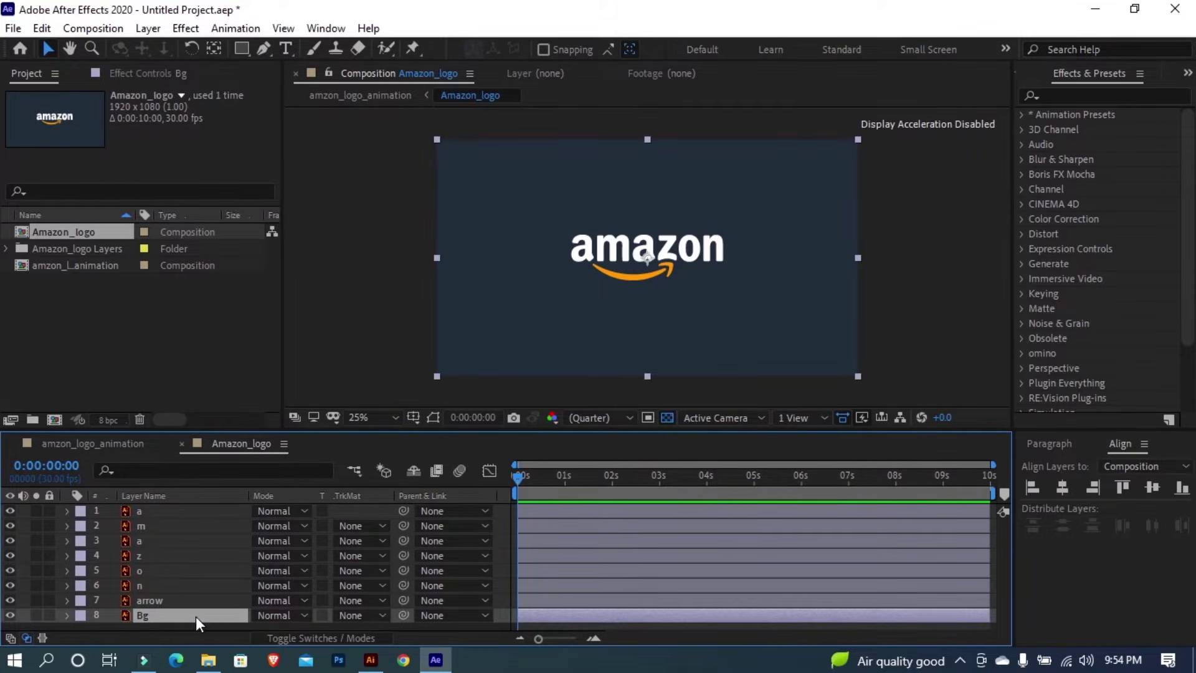
click(49, 615)
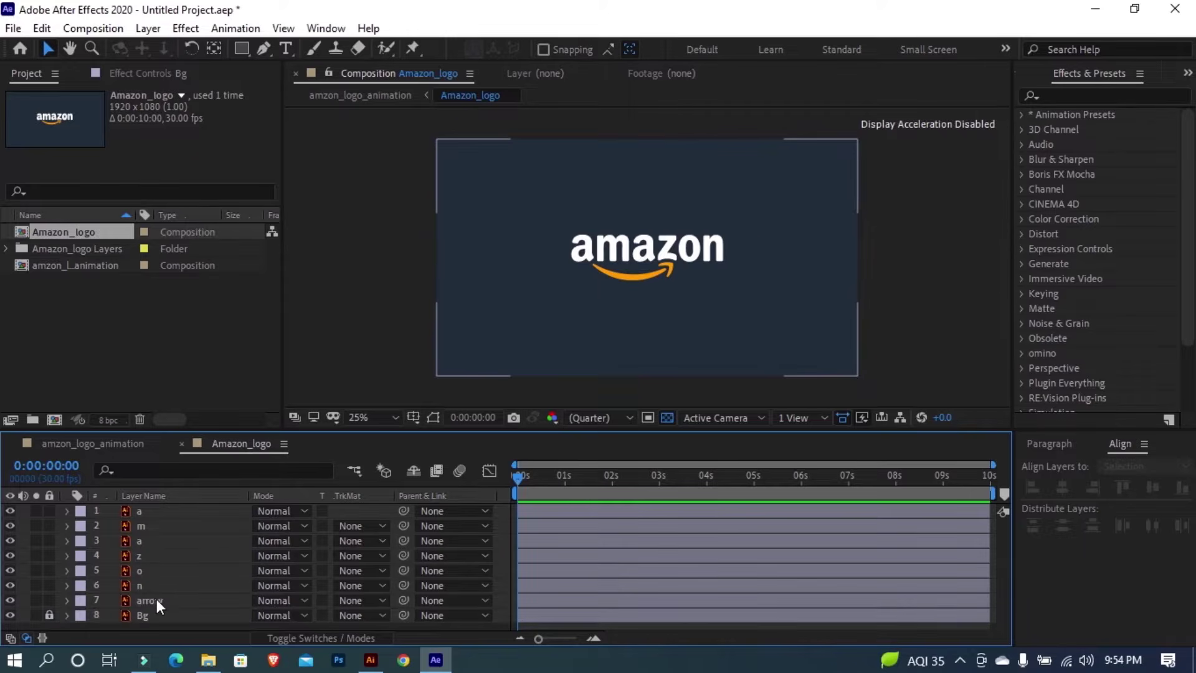
click(173, 604)
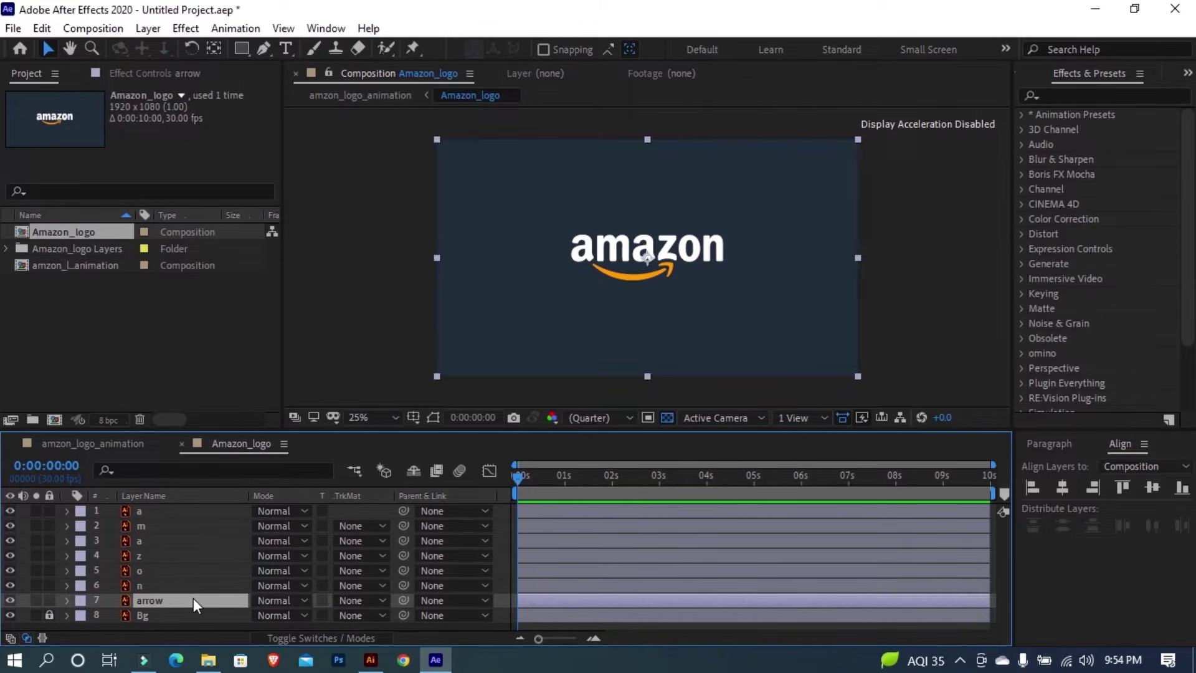
click(213, 48)
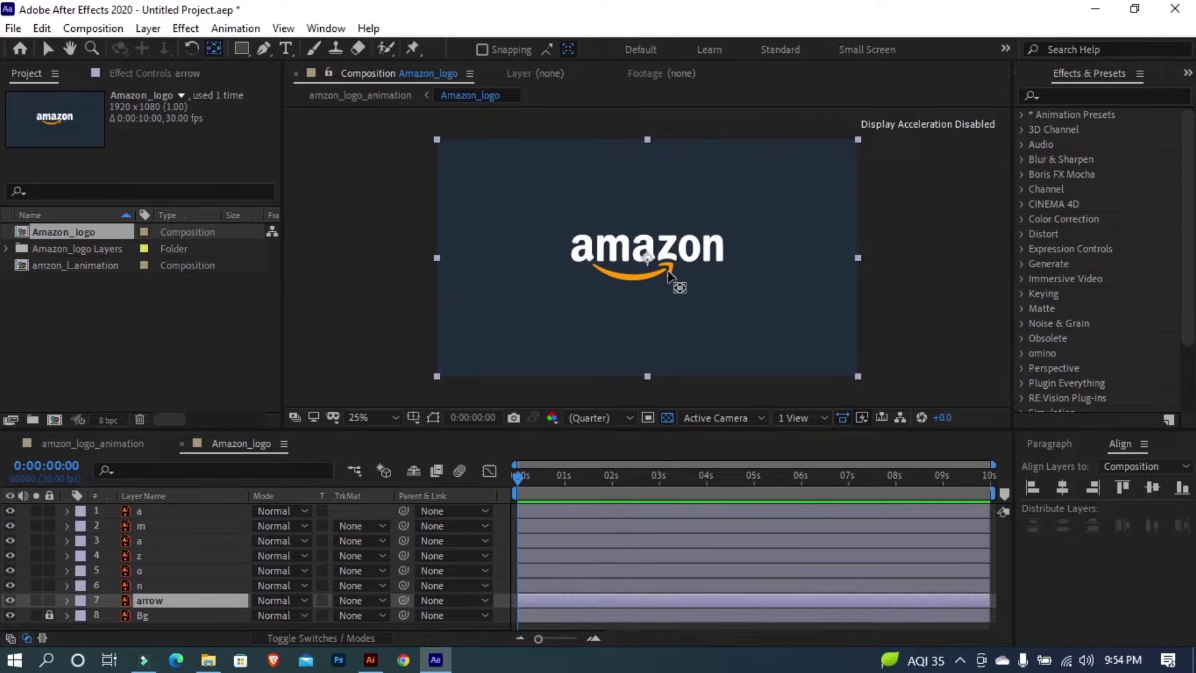
scroll(651, 267, up, 4)
drag(648, 264, 586, 342)
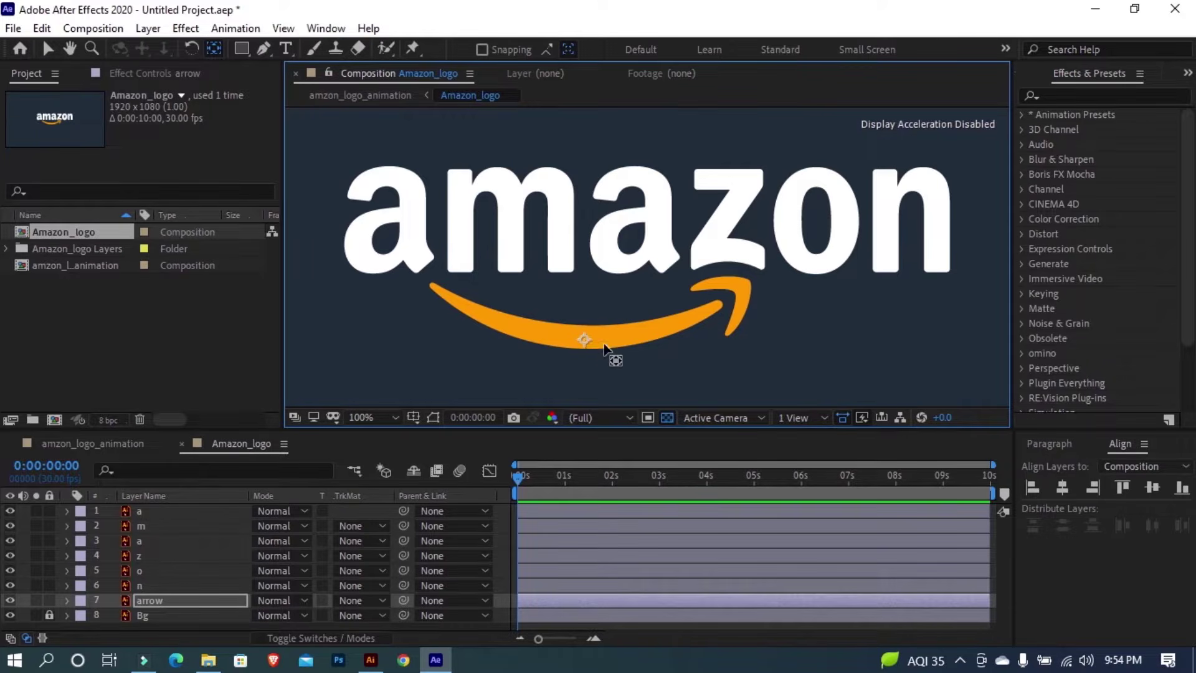
scroll(610, 349, down, 2)
drag(616, 298, 618, 299)
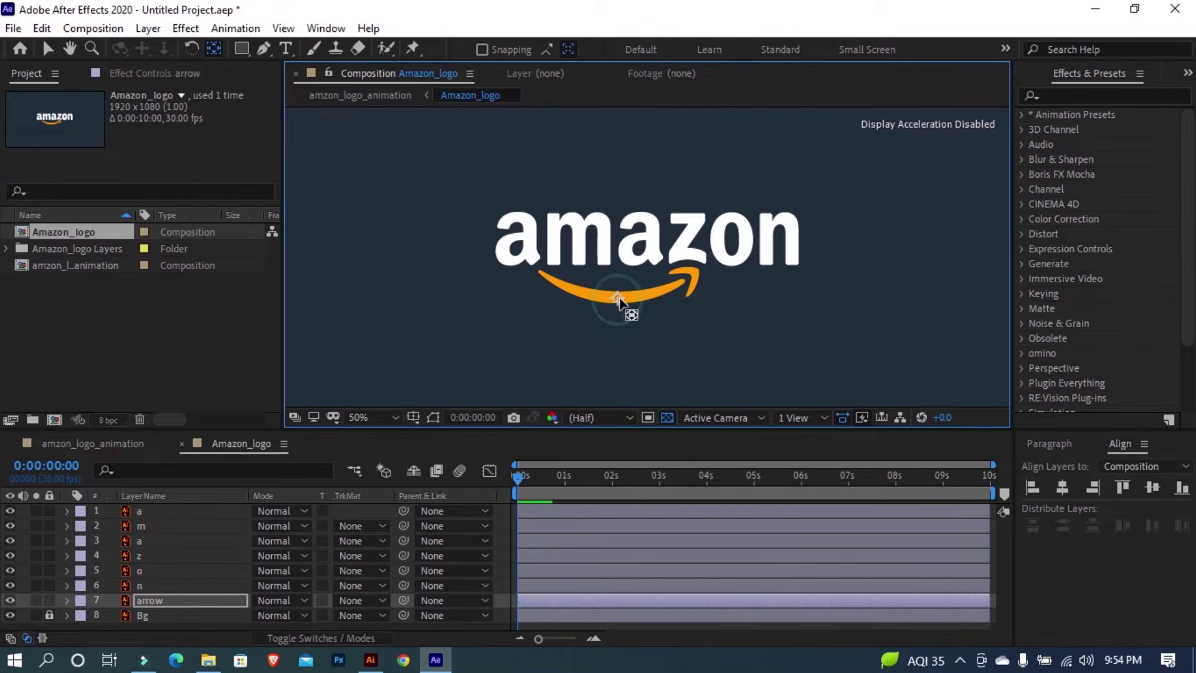
- Hide all six letter layers of the logo, from the first a through n
click(159, 586)
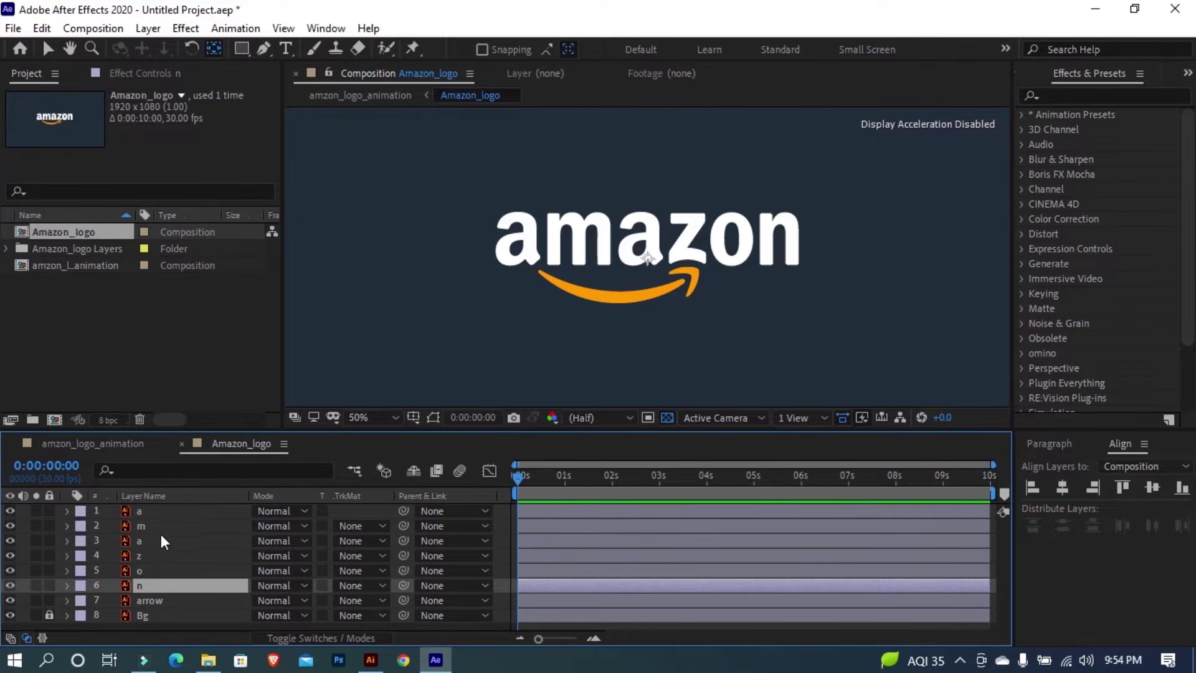
shift+click(158, 511)
drag(10, 586, 10, 510)
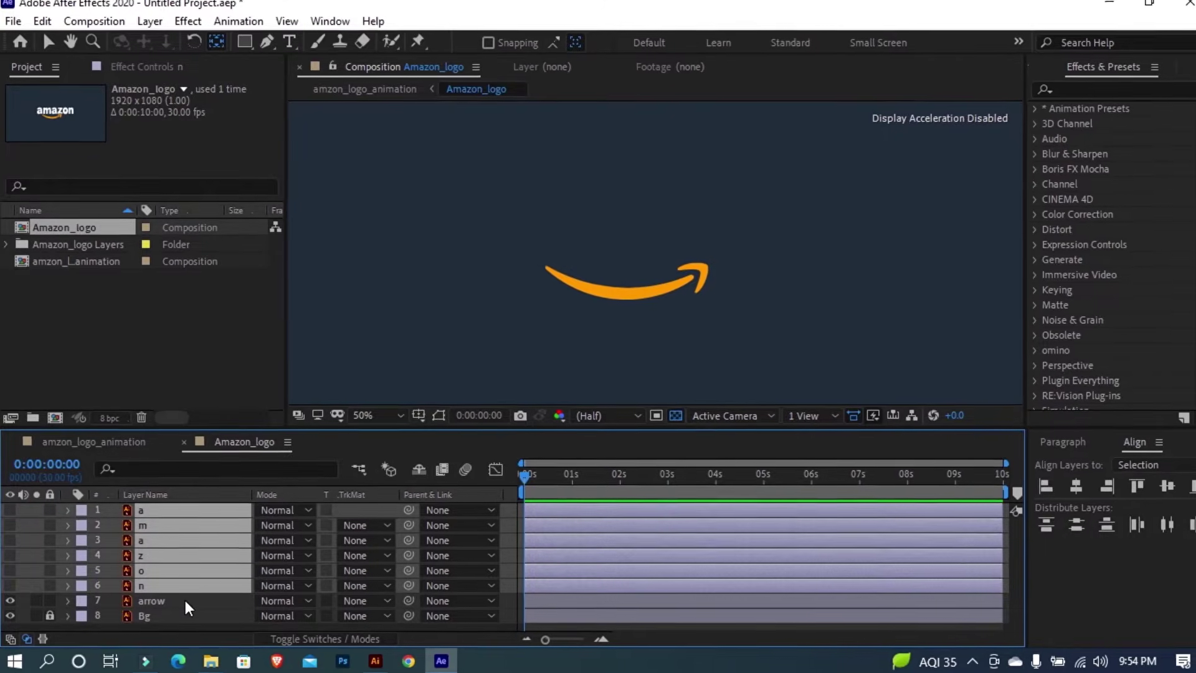
- Set Position and Scale keyframes on the arrow layer at 0:00:01:00
click(185, 600)
scroll(522, 301, down, 2)
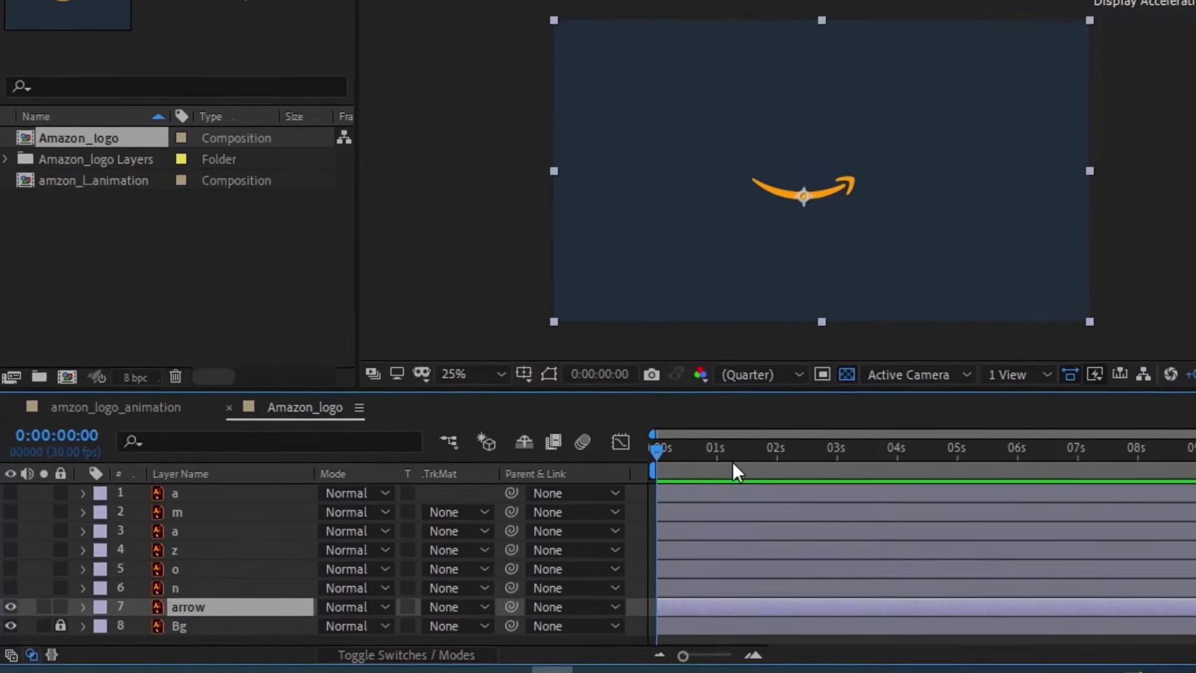
click(769, 658)
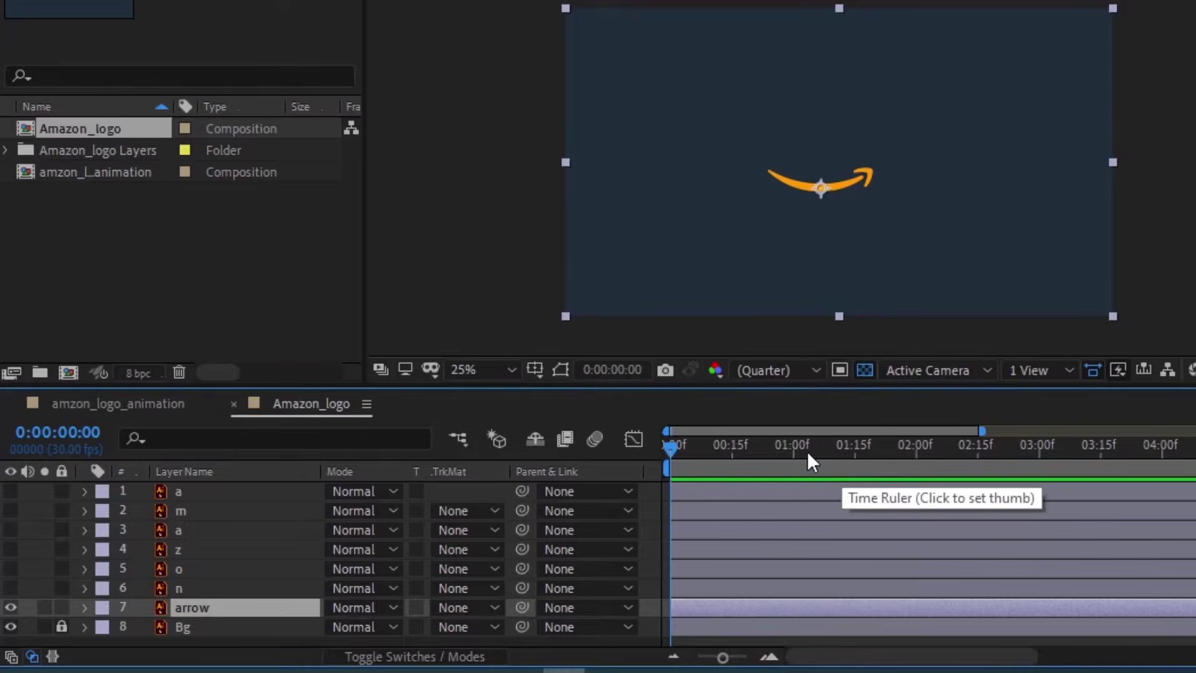
drag(802, 455, 794, 458)
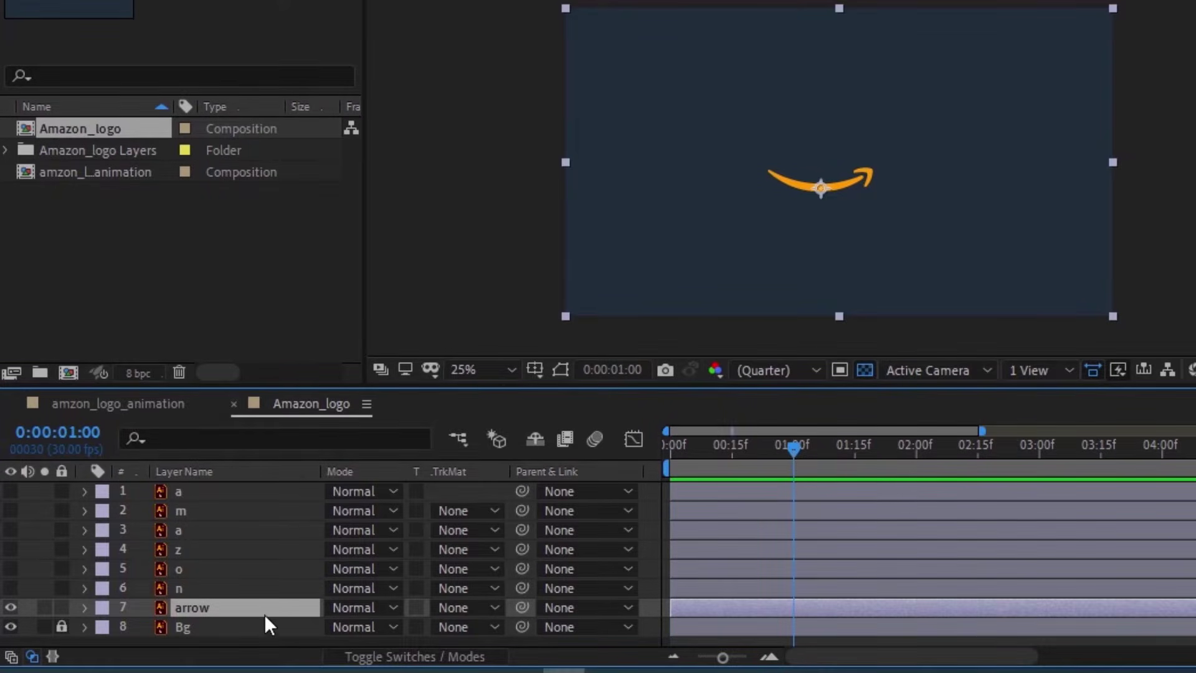
key(p)
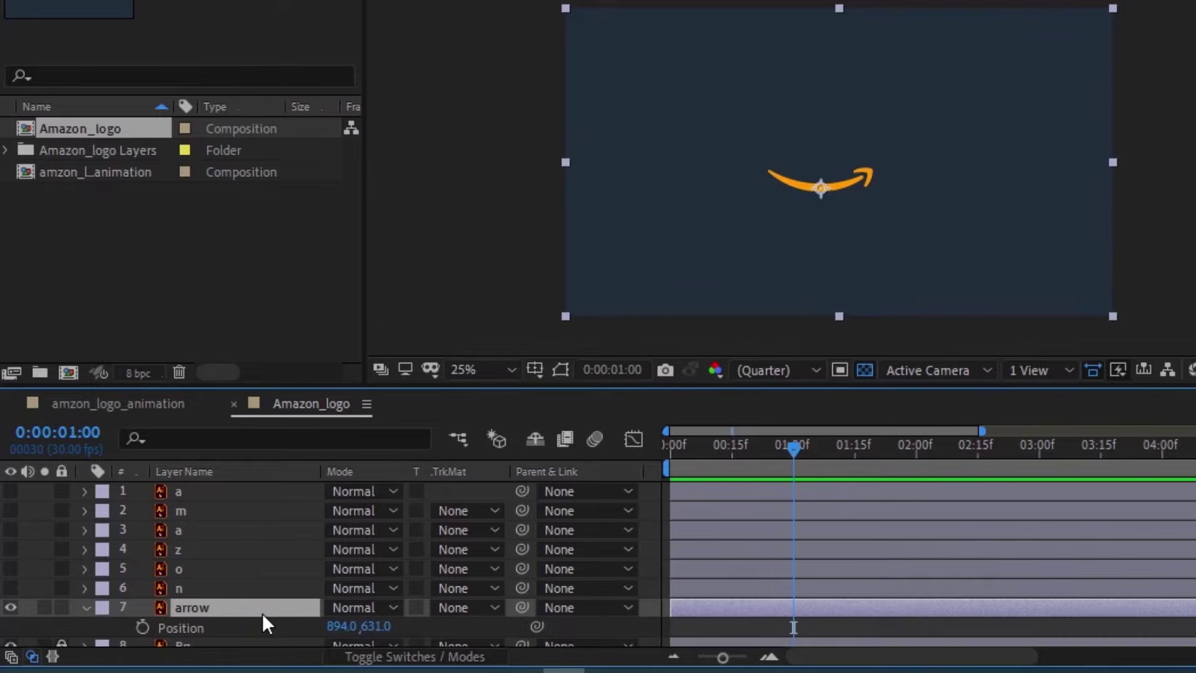
key(shift+s)
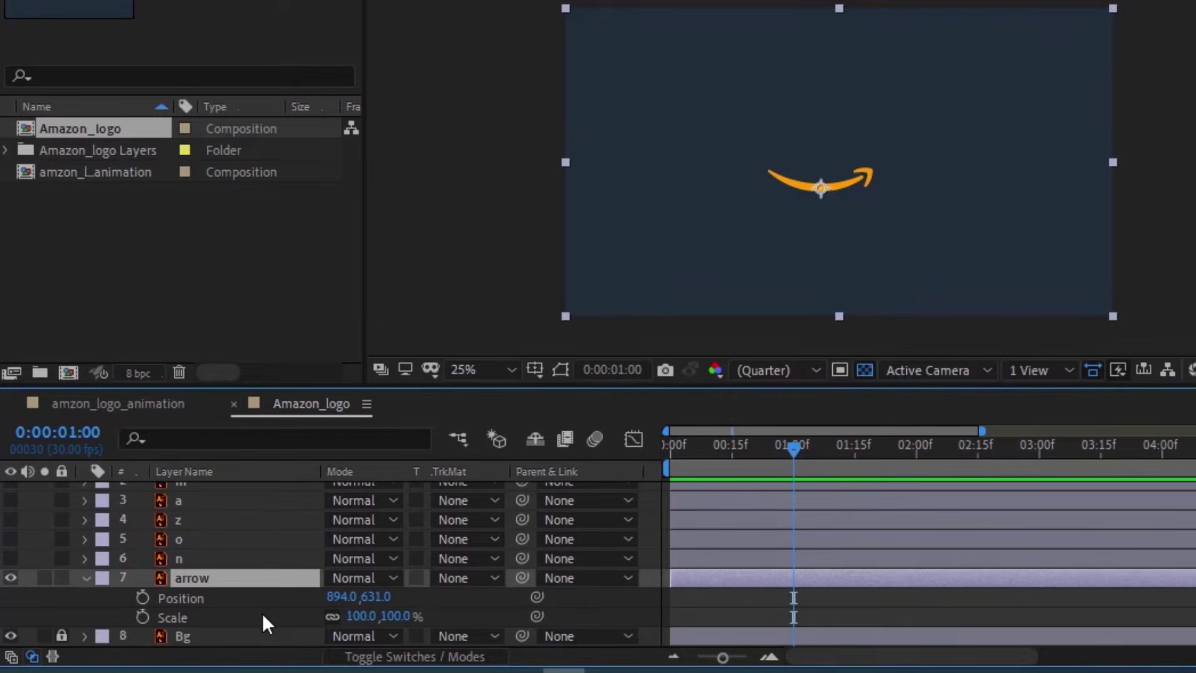
click(142, 598)
click(143, 617)
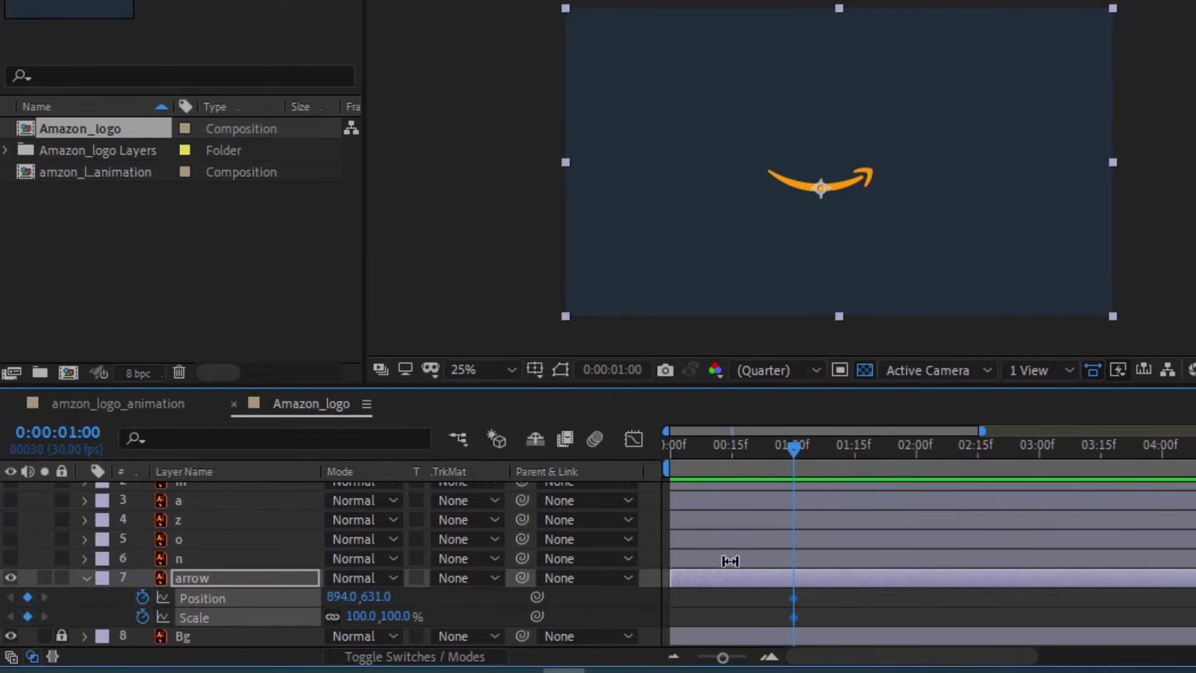
click(767, 613)
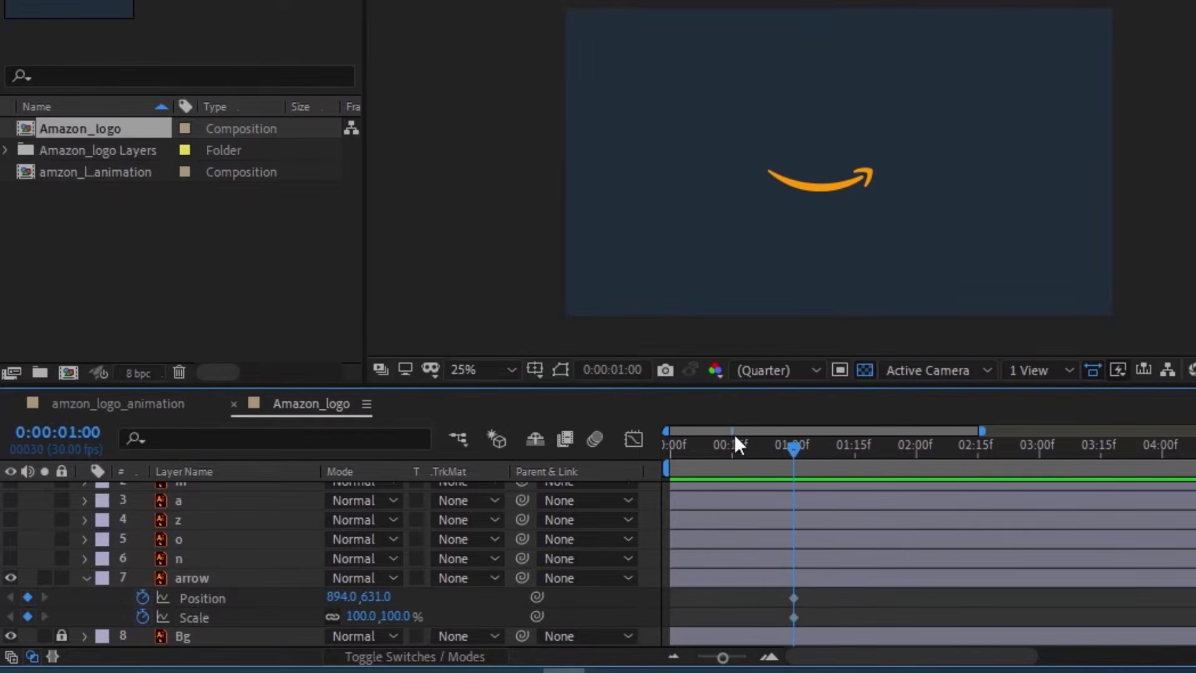
- Add Position and Scale keyframes to the arrow layer at 0:00:00:15, keeping the current values
click(733, 443)
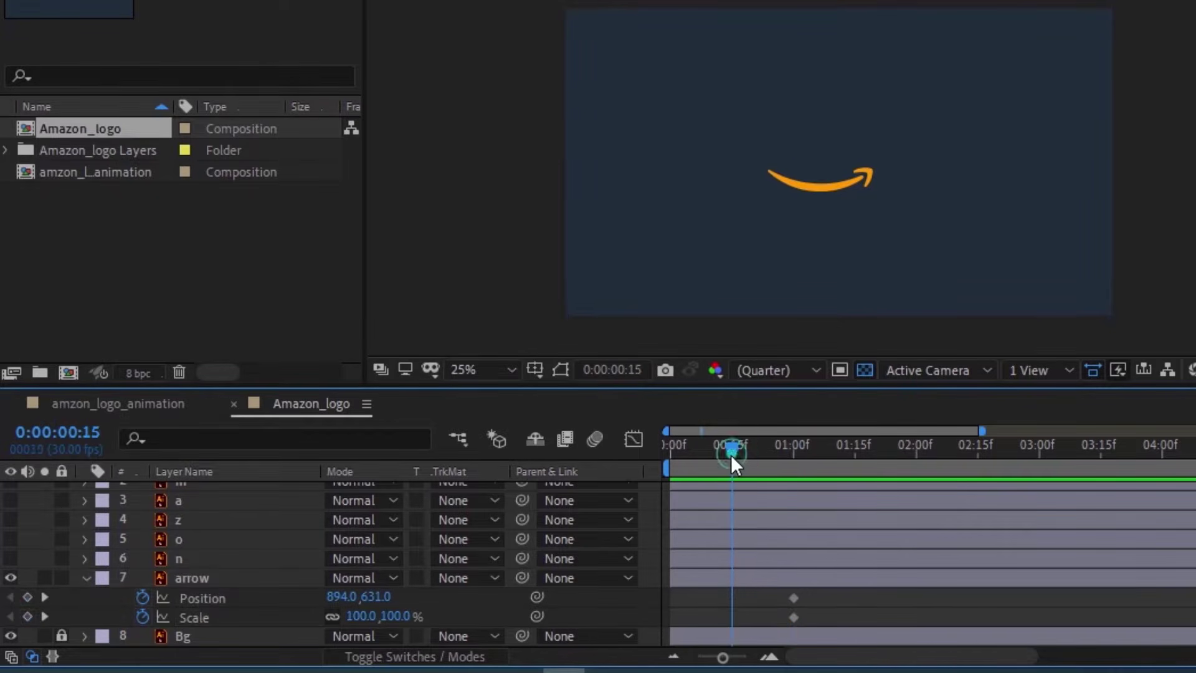
click(28, 616)
click(27, 596)
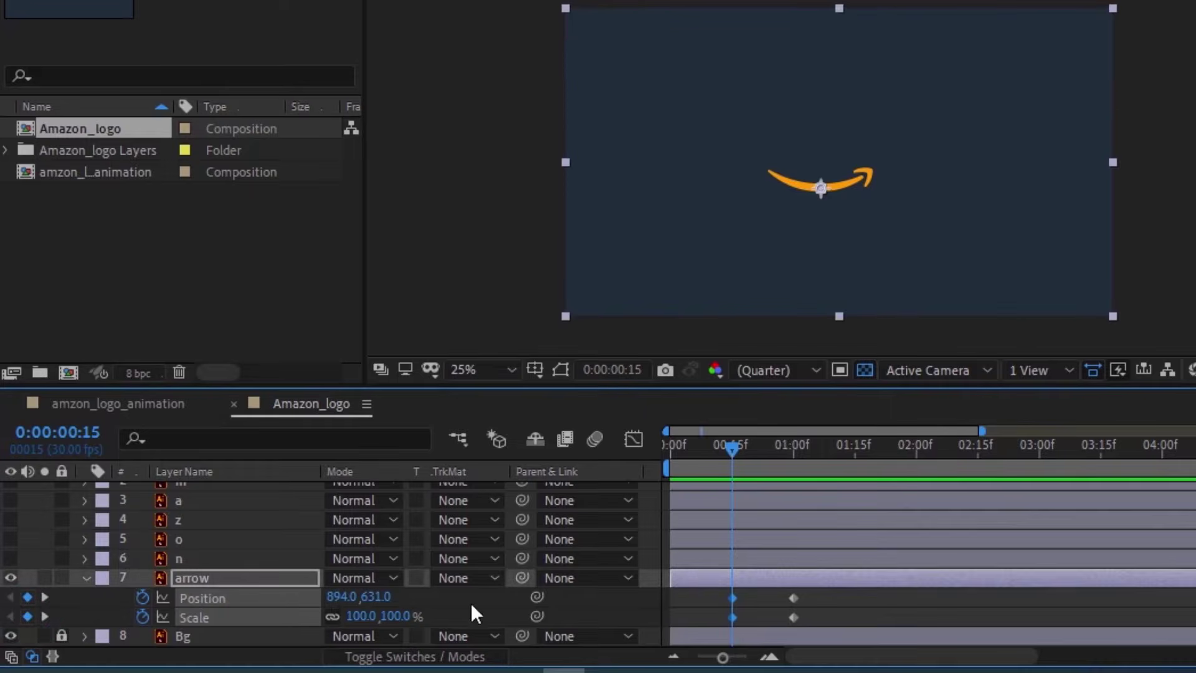
- Add a Scale keyframe of 80% to the arrow layer at 0:00:00:00
drag(689, 442, 630, 457)
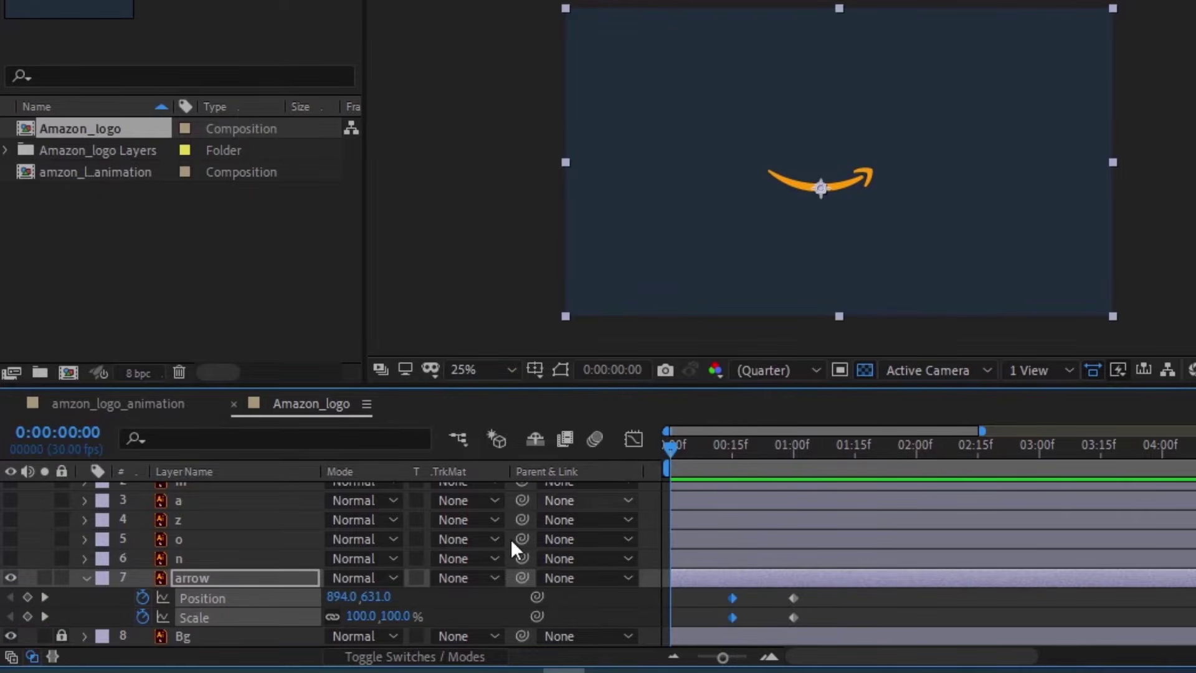
click(67, 609)
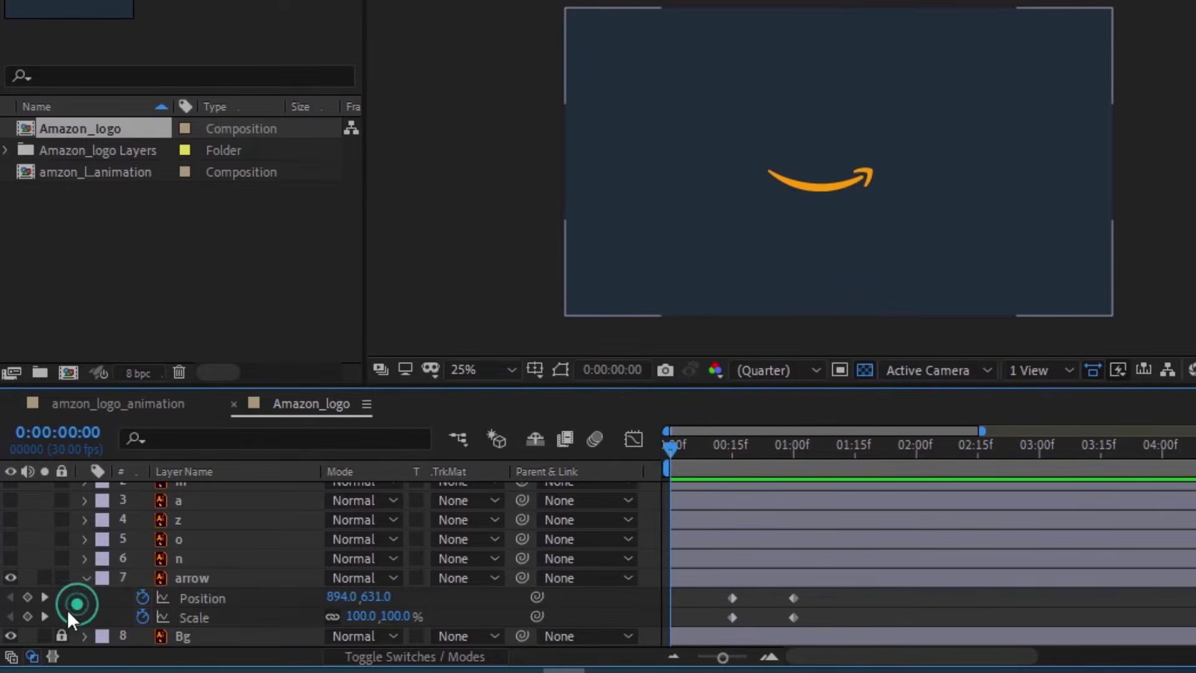
click(28, 617)
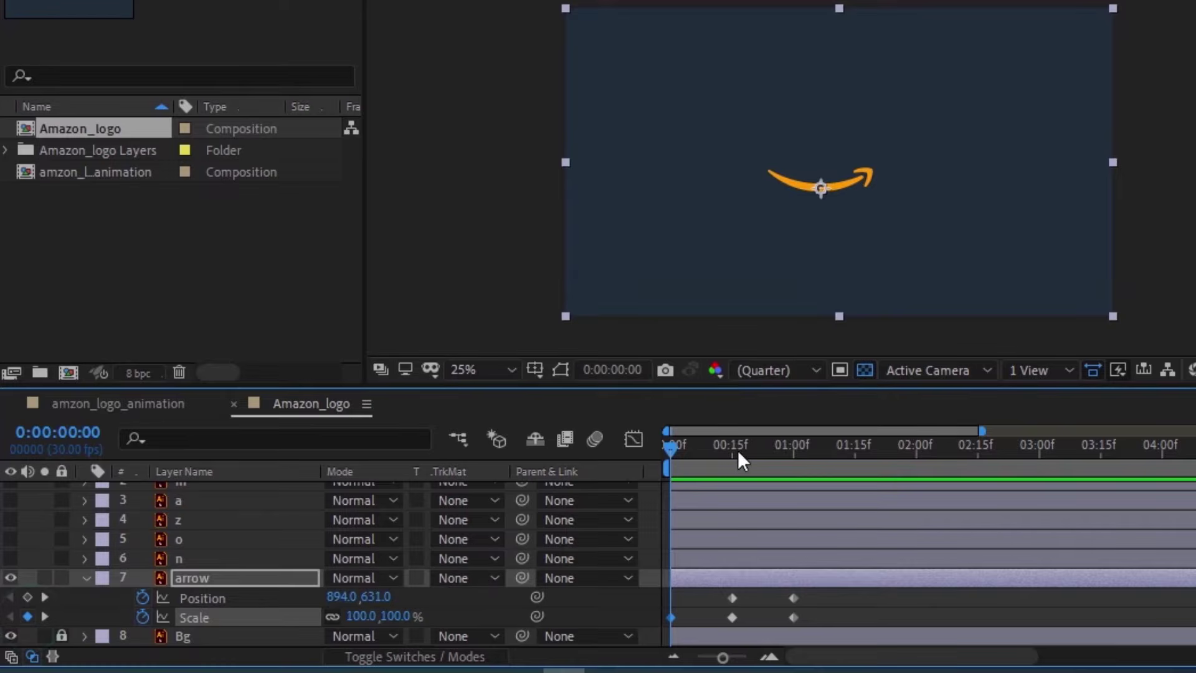
click(393, 616)
text(80)
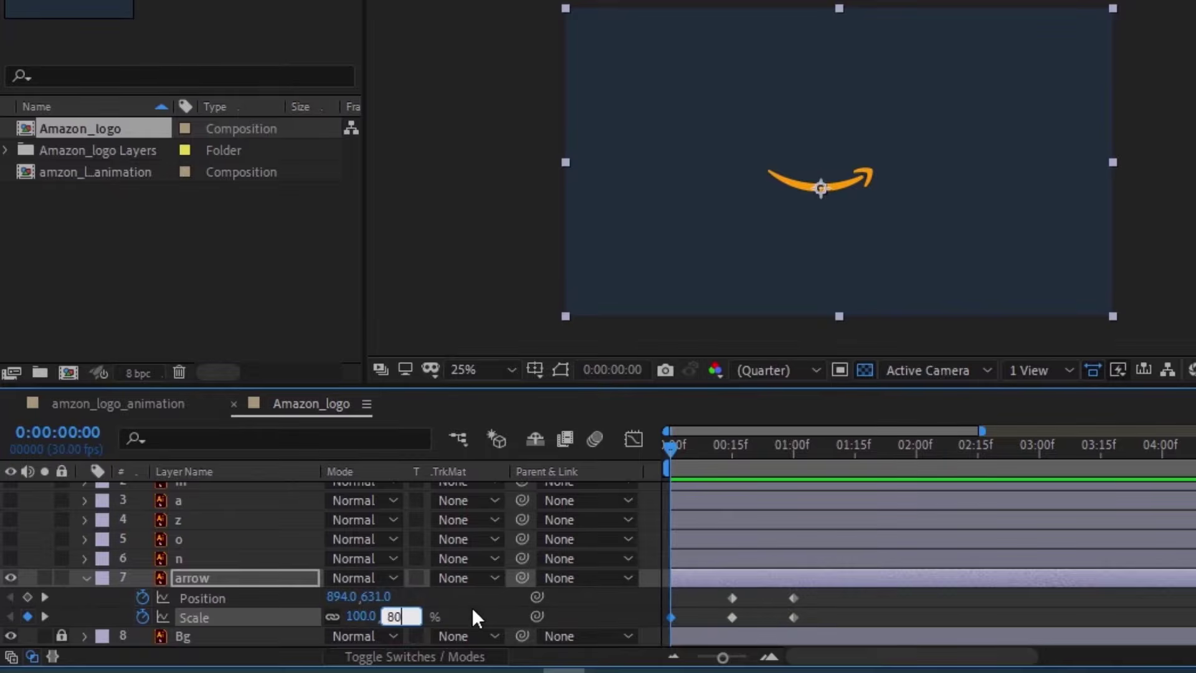
click(473, 611)
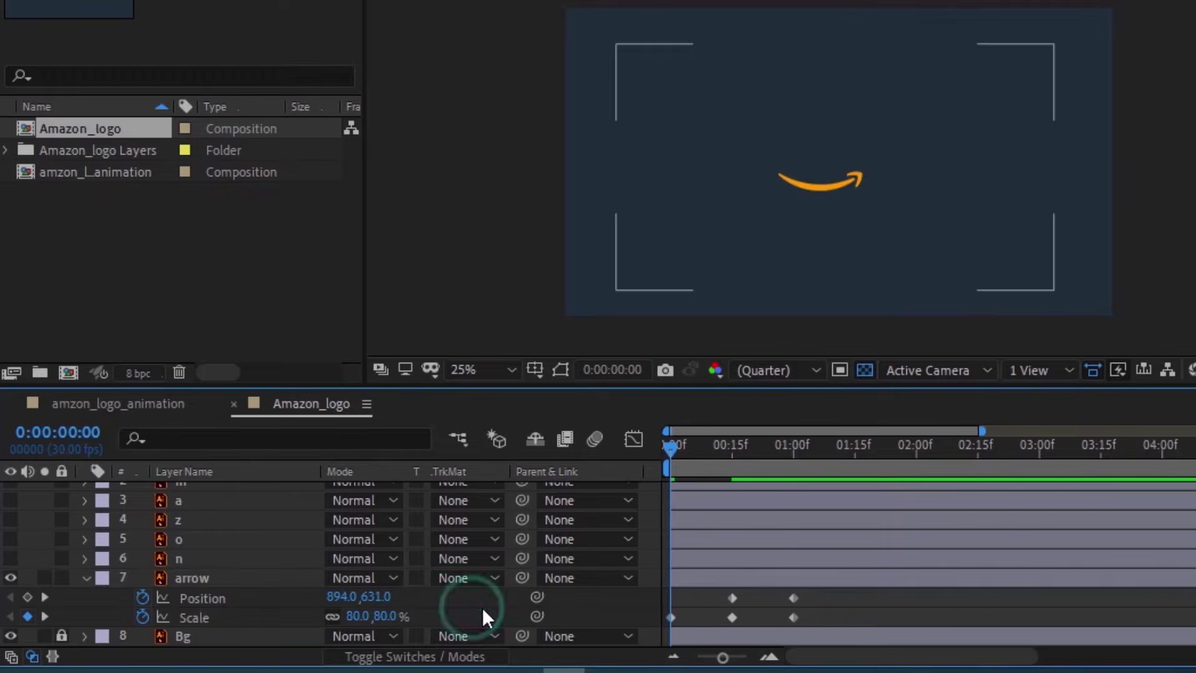
- Set the arrow layer's Scale to 130% at the 0:00:00:15 keyframe
click(735, 451)
click(449, 615)
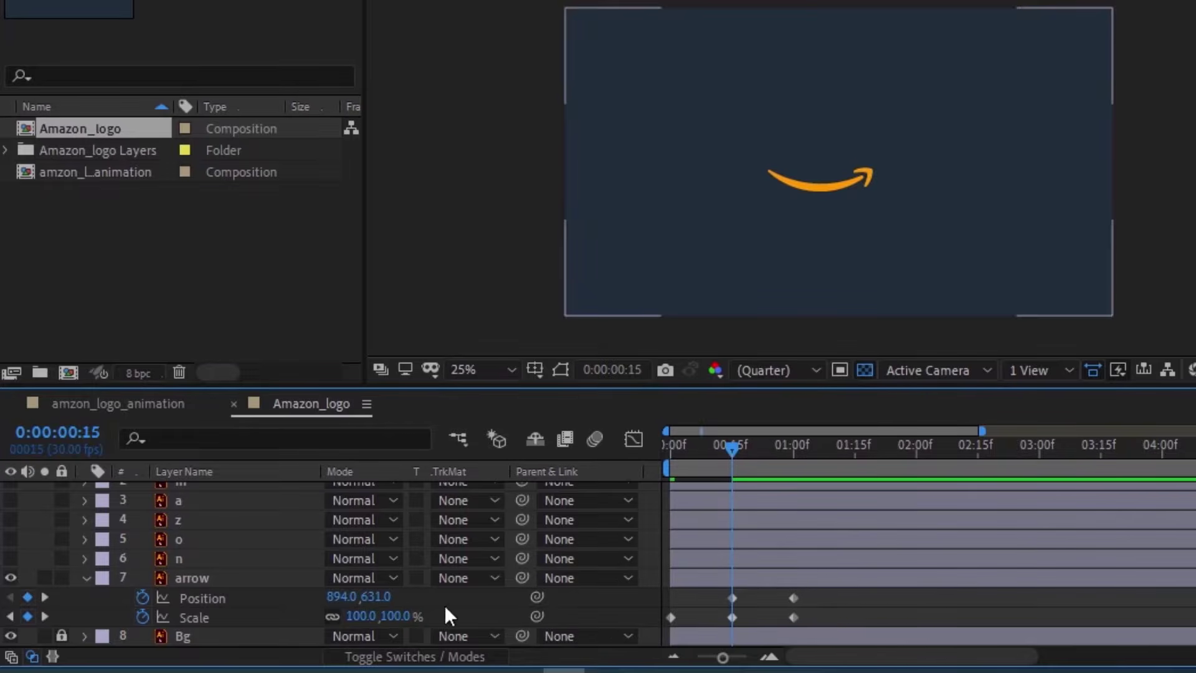
click(394, 616)
text(130)
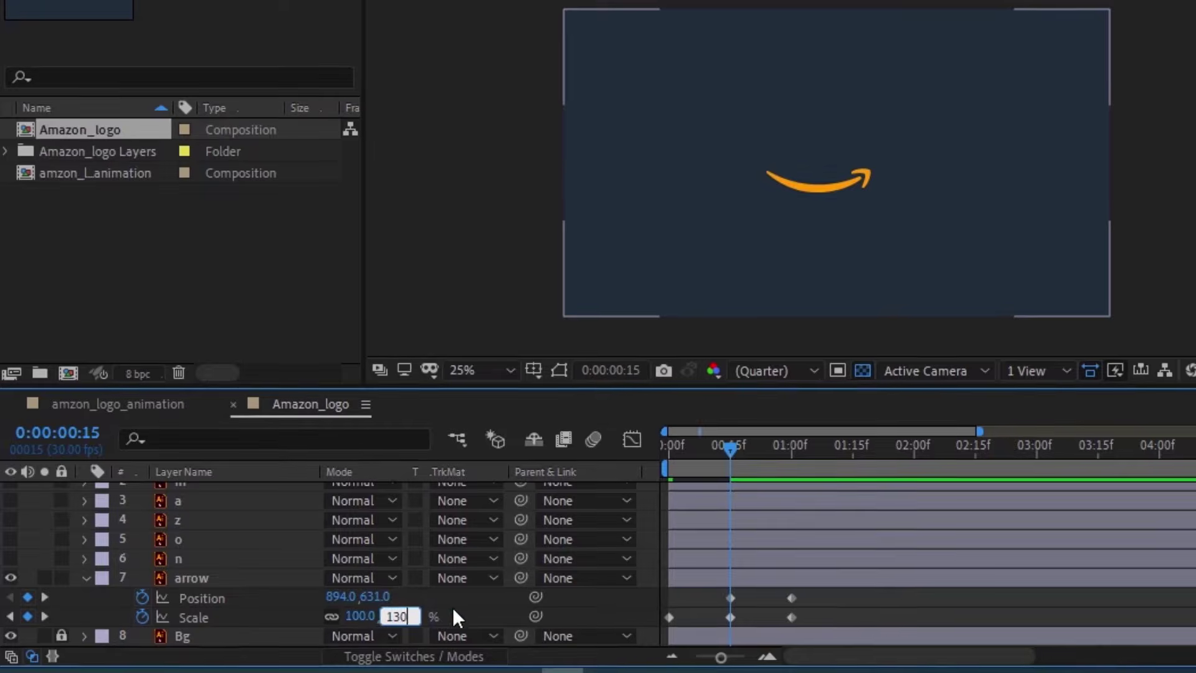
click(451, 607)
- Show the Title/Action Safe guides and shift the arrow horizontally to the composition's centre at 0:00:00:15, with Position 960, 631
drag(683, 467, 564, 483)
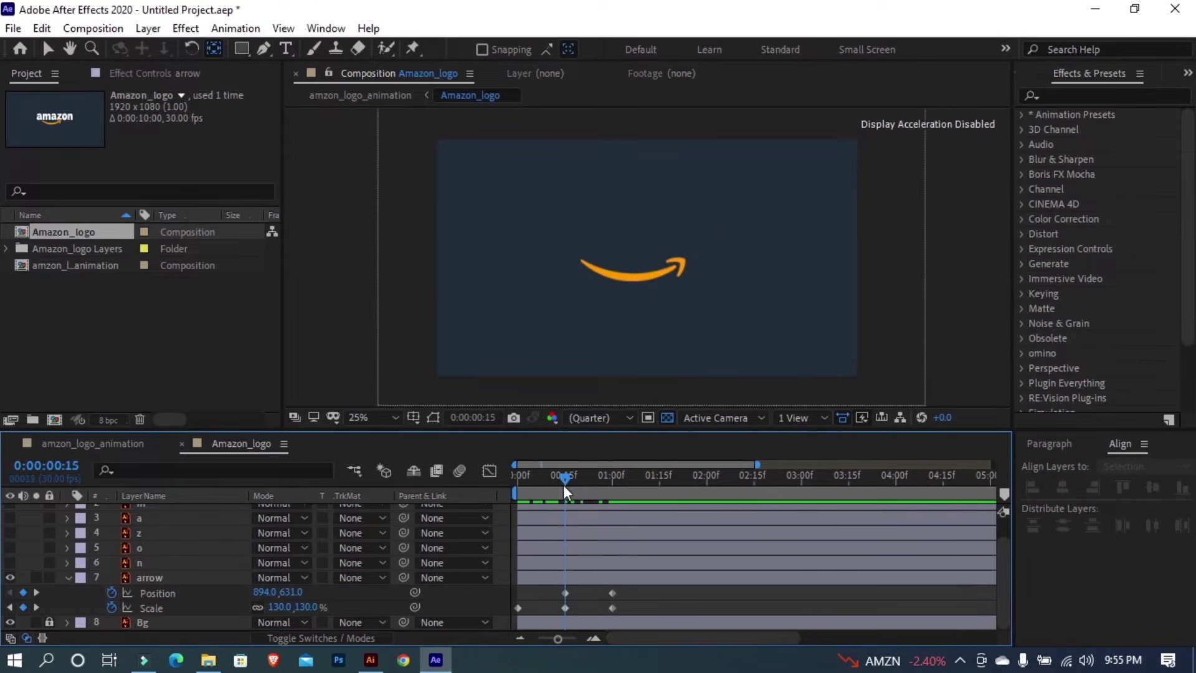
click(566, 592)
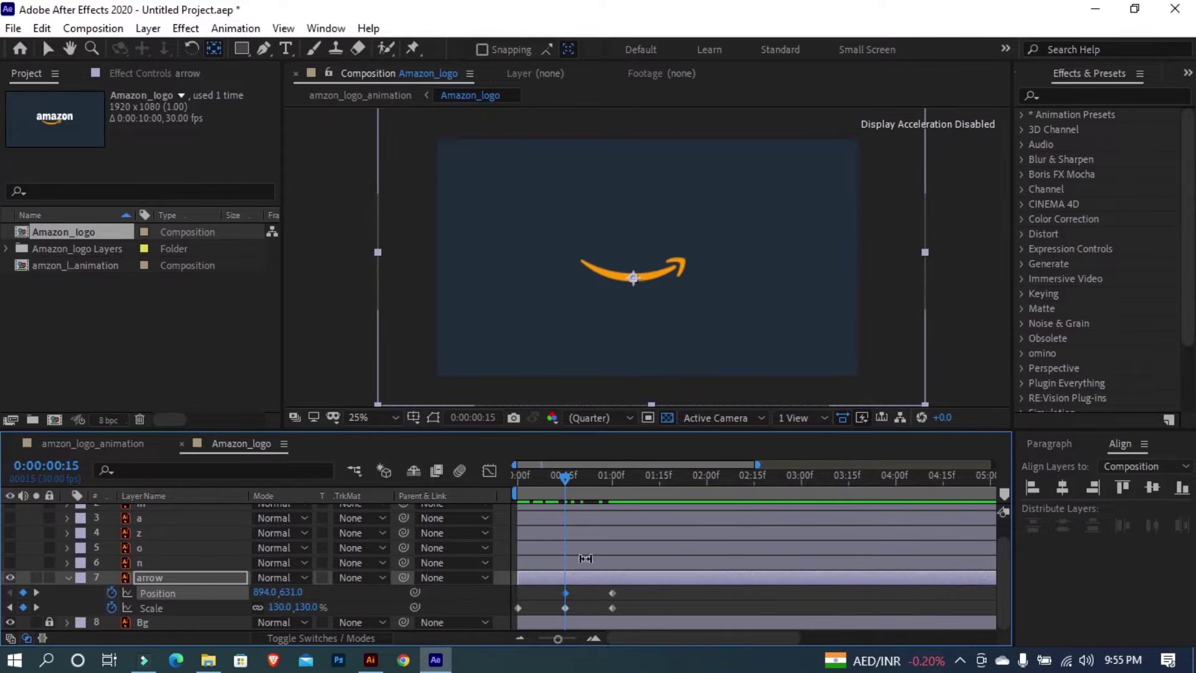
click(413, 417)
click(436, 438)
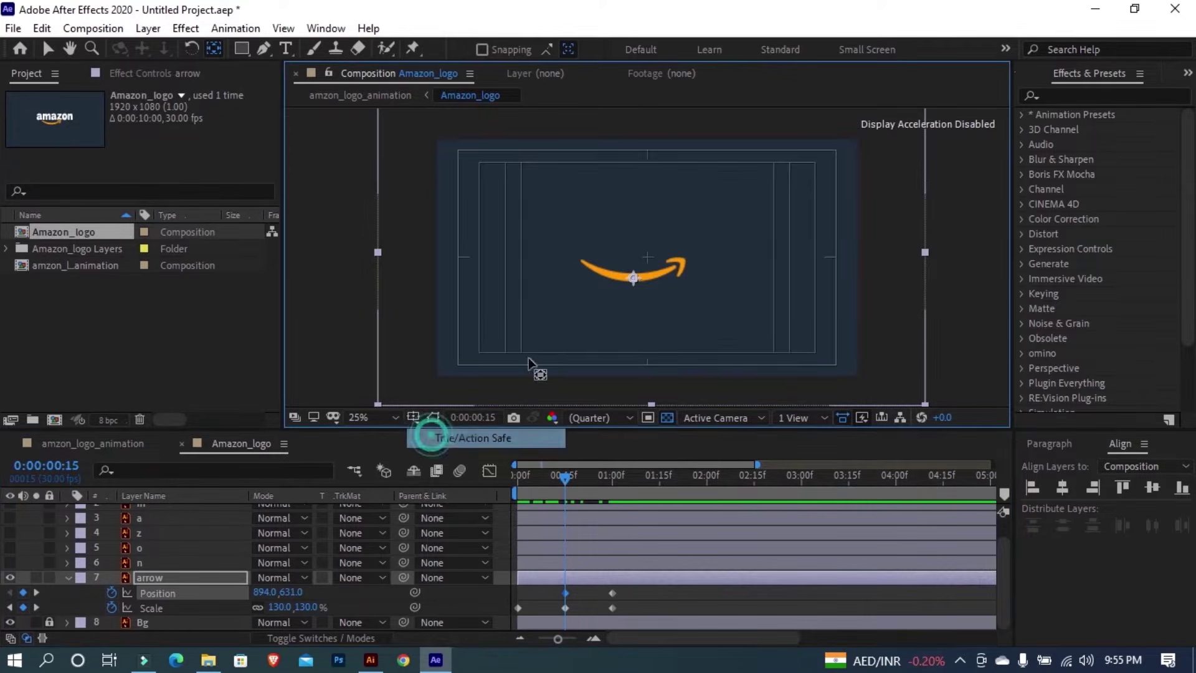
key(period)
key(period)
key(period)
key(period)
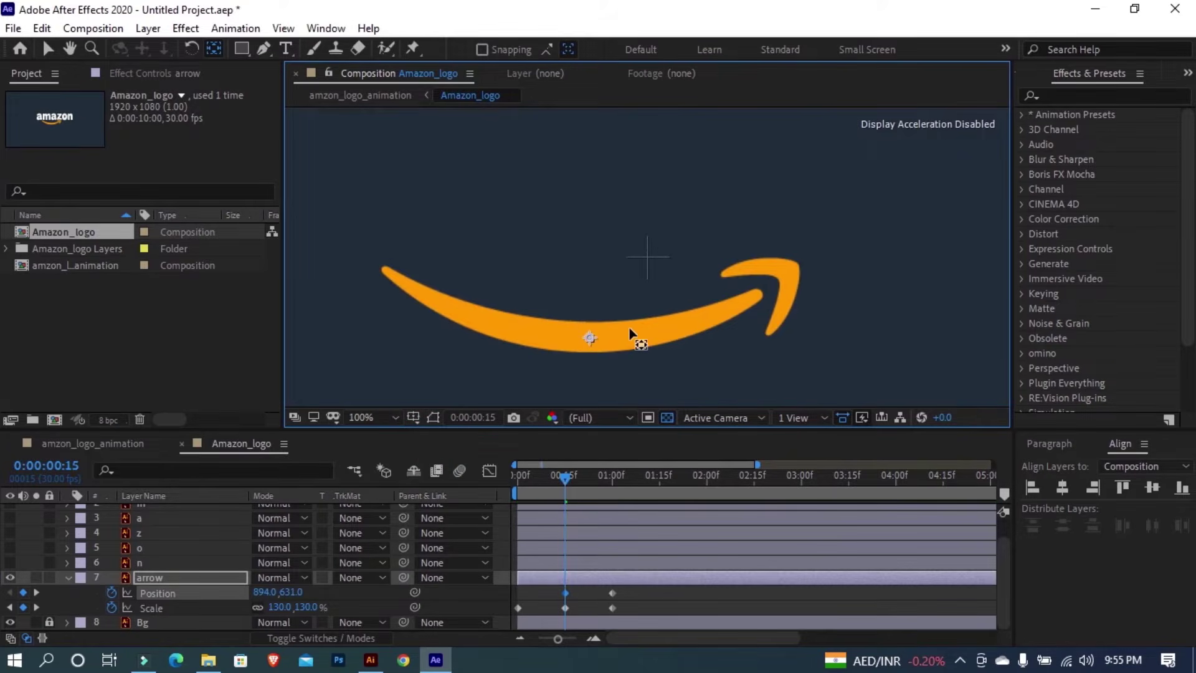
drag(615, 335, 673, 336)
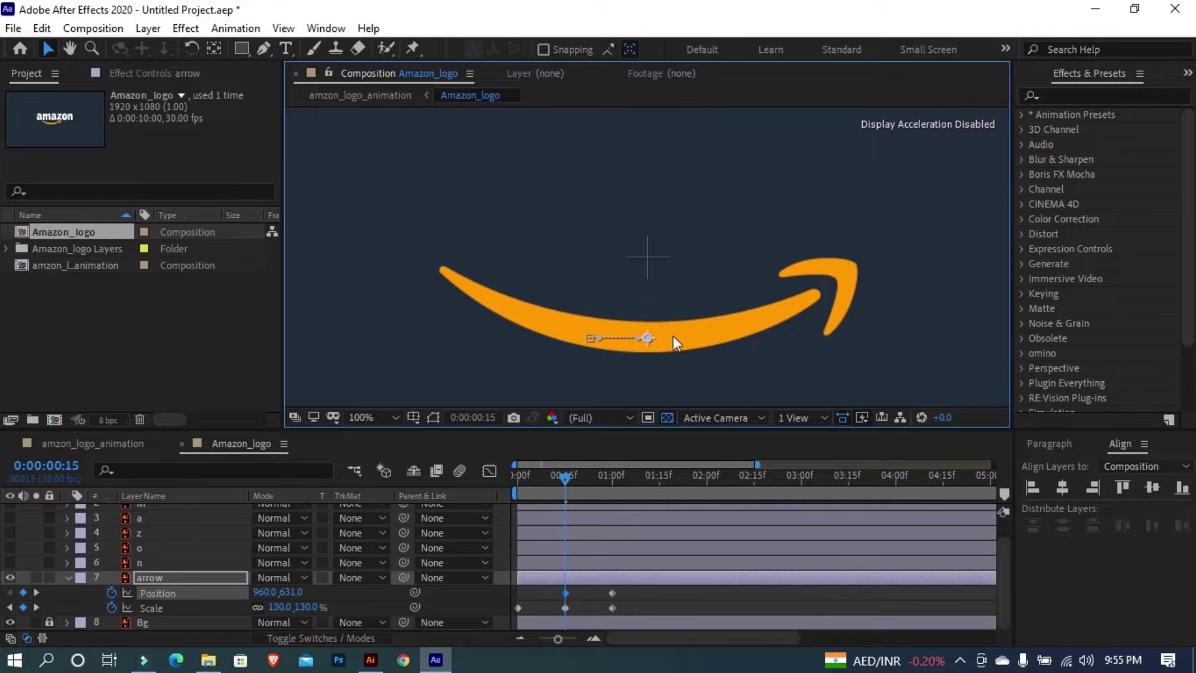
- Raise the arrow vertically at 0:00:00:15 so its Position is 960, 593, then deselect the layer
key(comma)
key(comma)
key(comma)
key(comma)
key(period)
key(period)
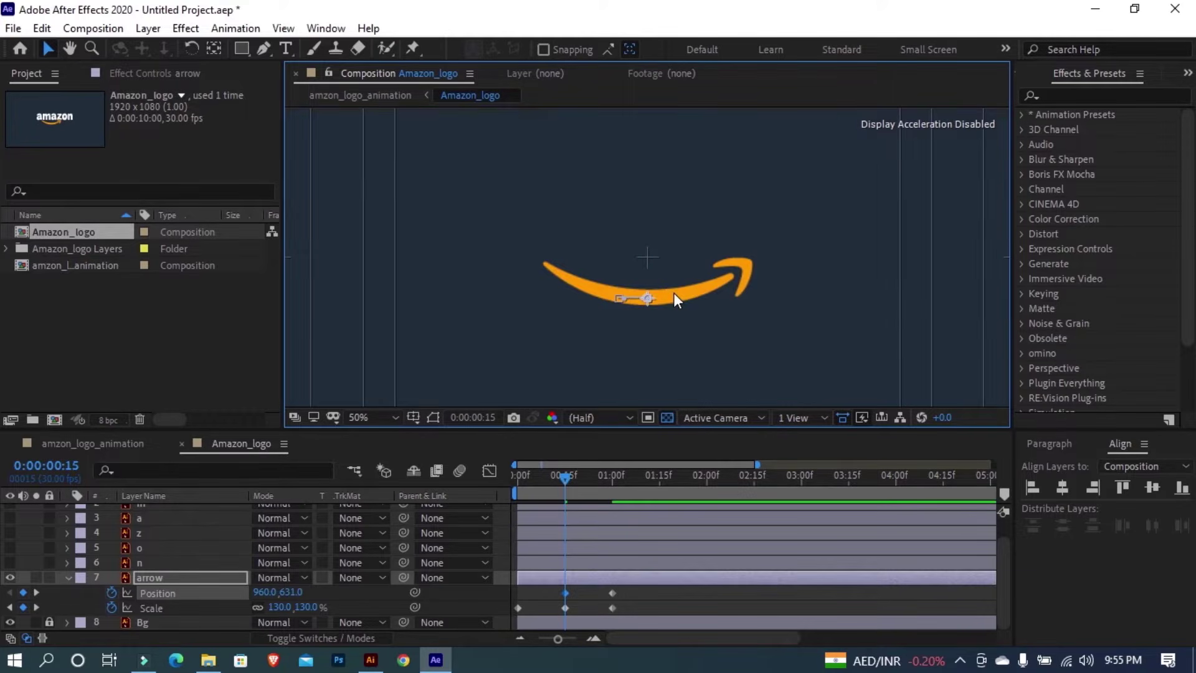
drag(674, 292, 674, 279)
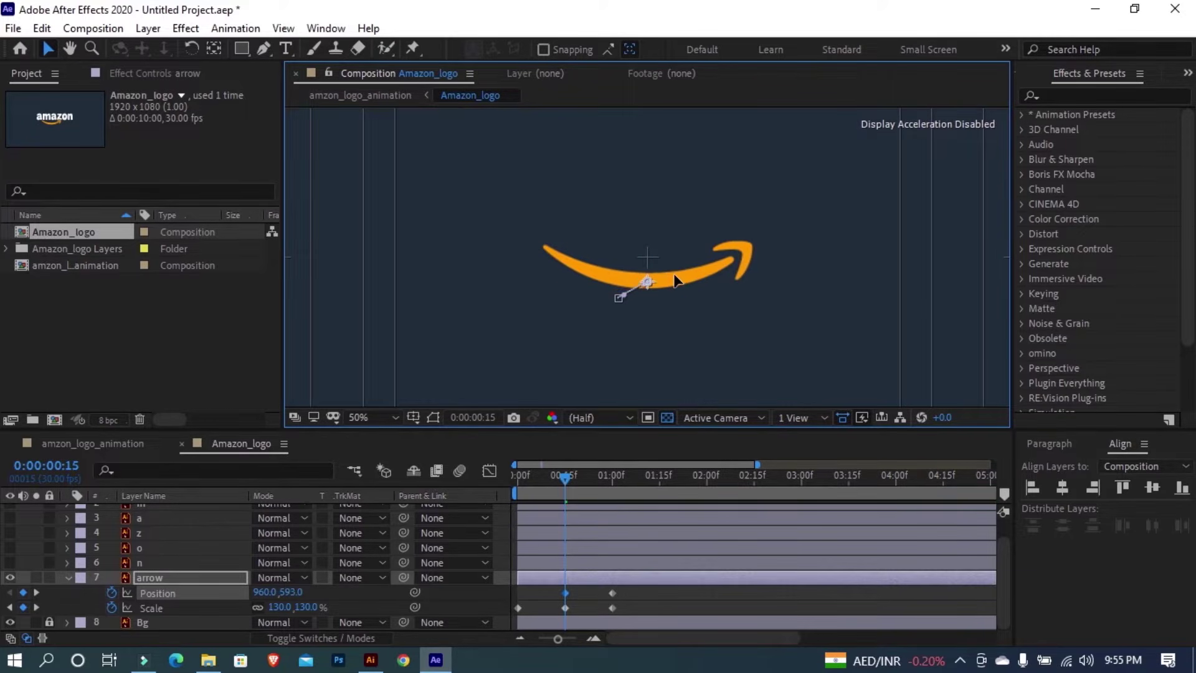
key(comma)
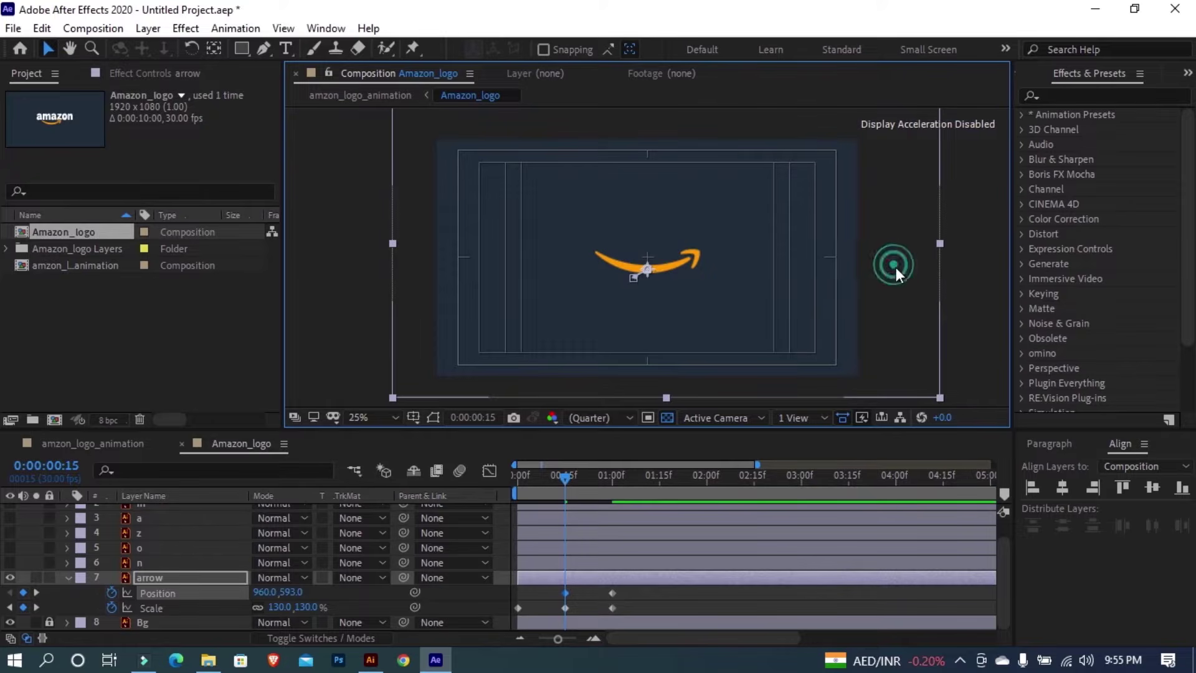
click(962, 327)
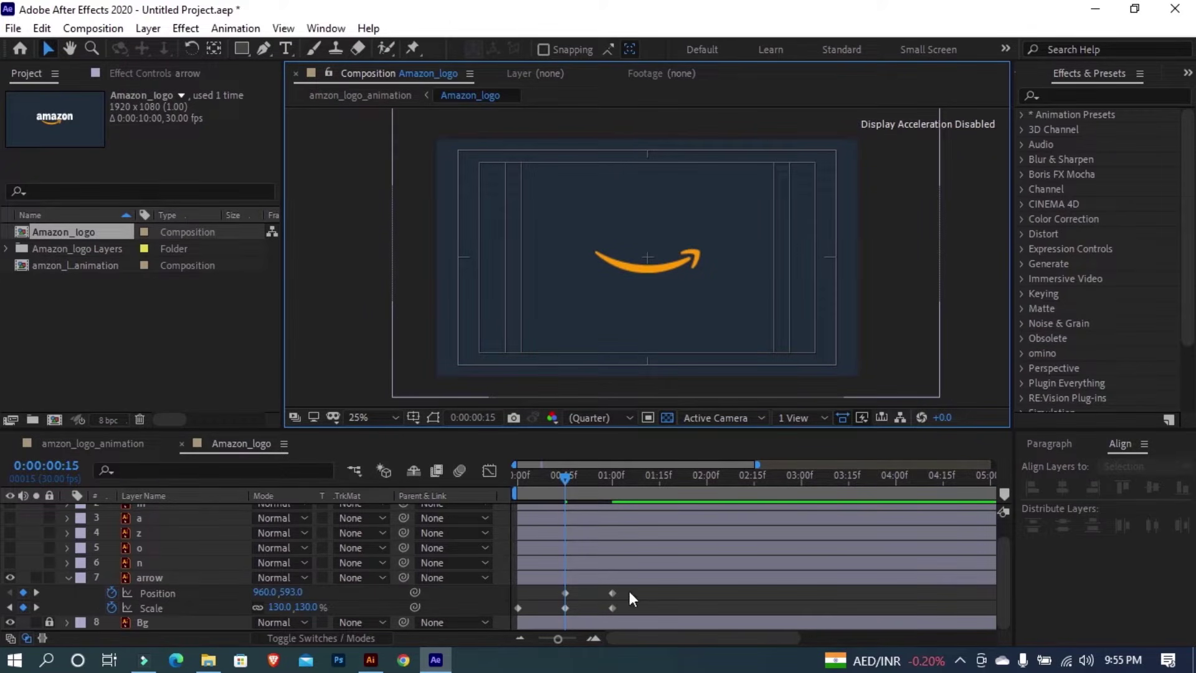
- Apply Easy Ease to all of the arrow layer's Position and Scale keyframes
drag(630, 589, 554, 600)
drag(626, 590, 494, 615)
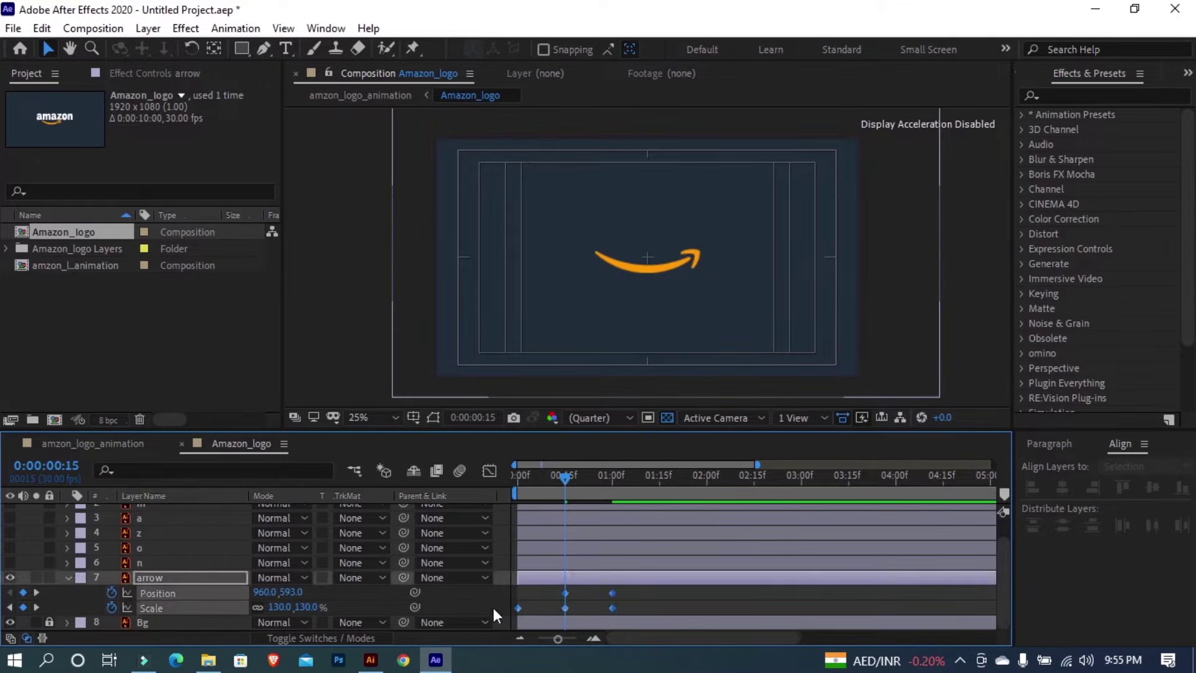
right_click(566, 607)
mouse_move(610, 596)
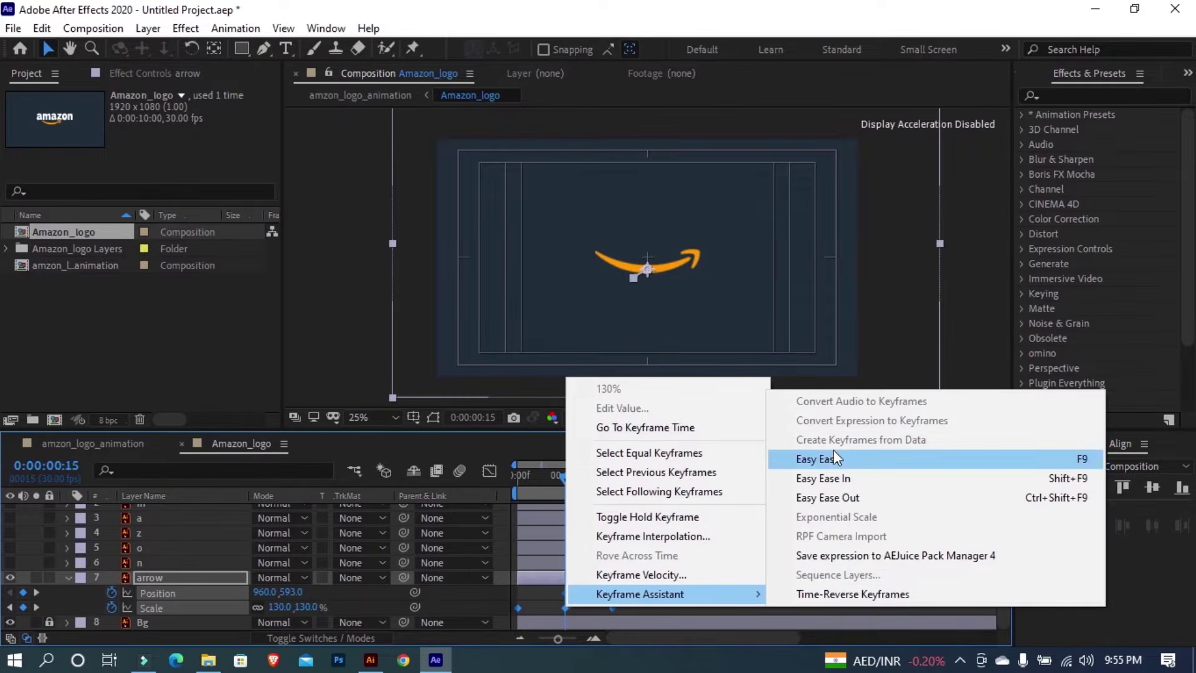
click(831, 458)
- In the Graph Editor, lengthen the easing handles of the arrow's Scale speed curve between 0:00:00:00 and 0:00:00:15
drag(558, 638, 564, 640)
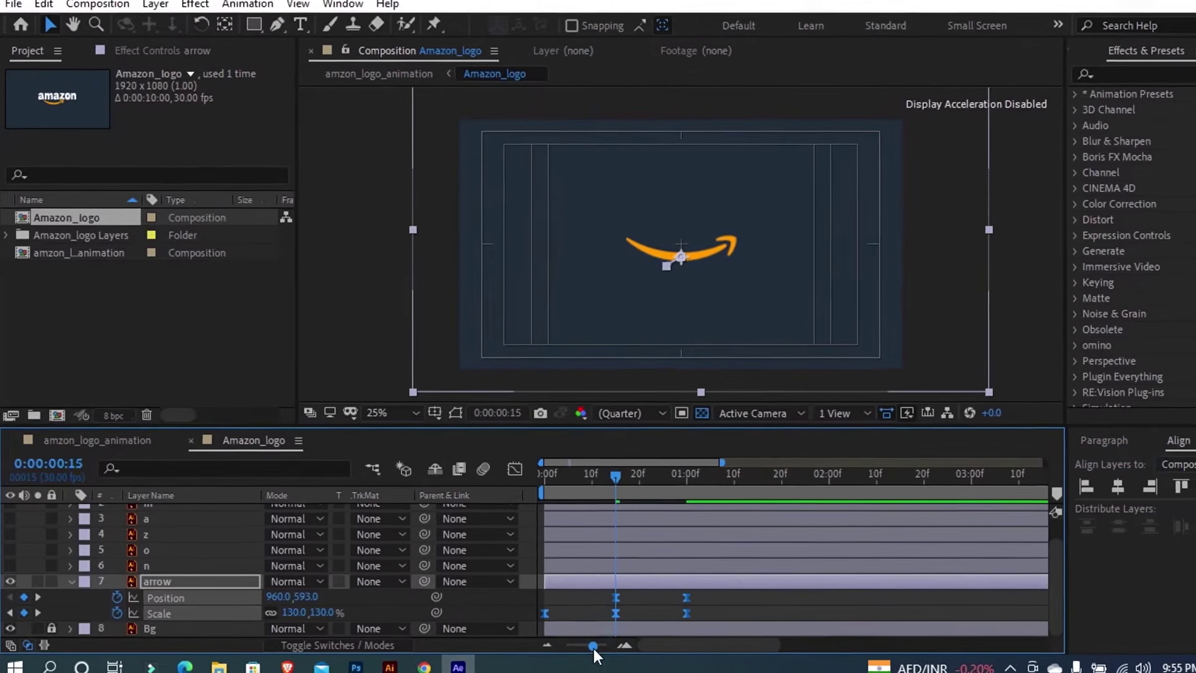
click(490, 474)
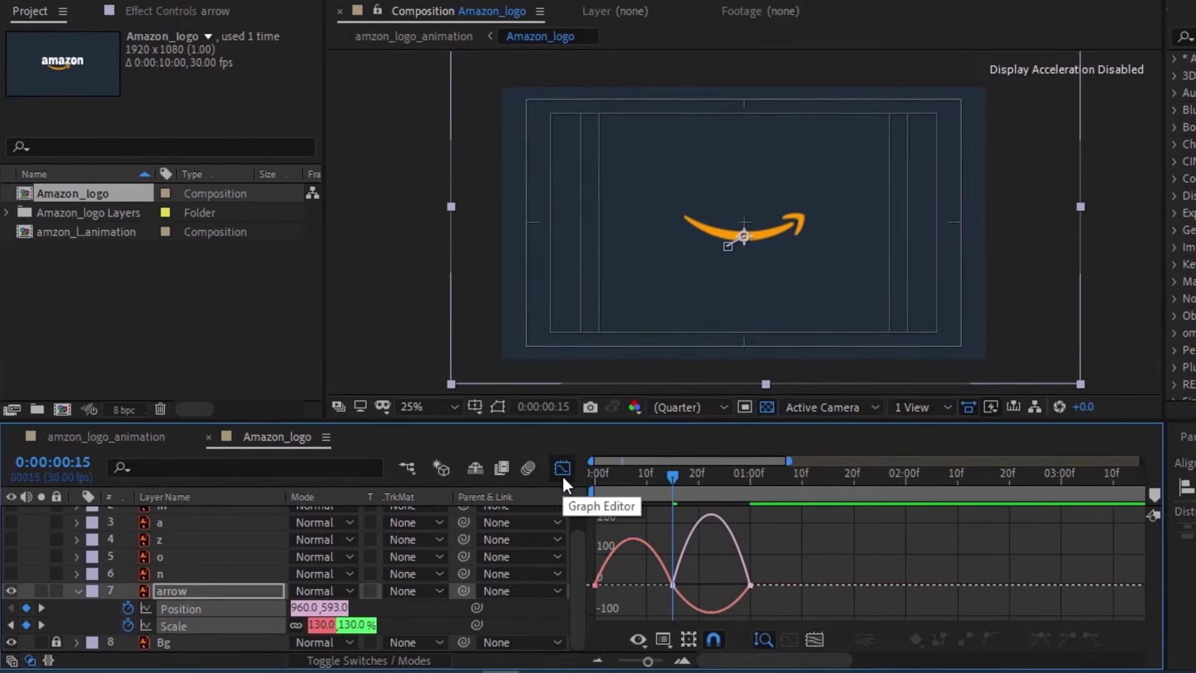
click(682, 661)
drag(756, 665, 720, 669)
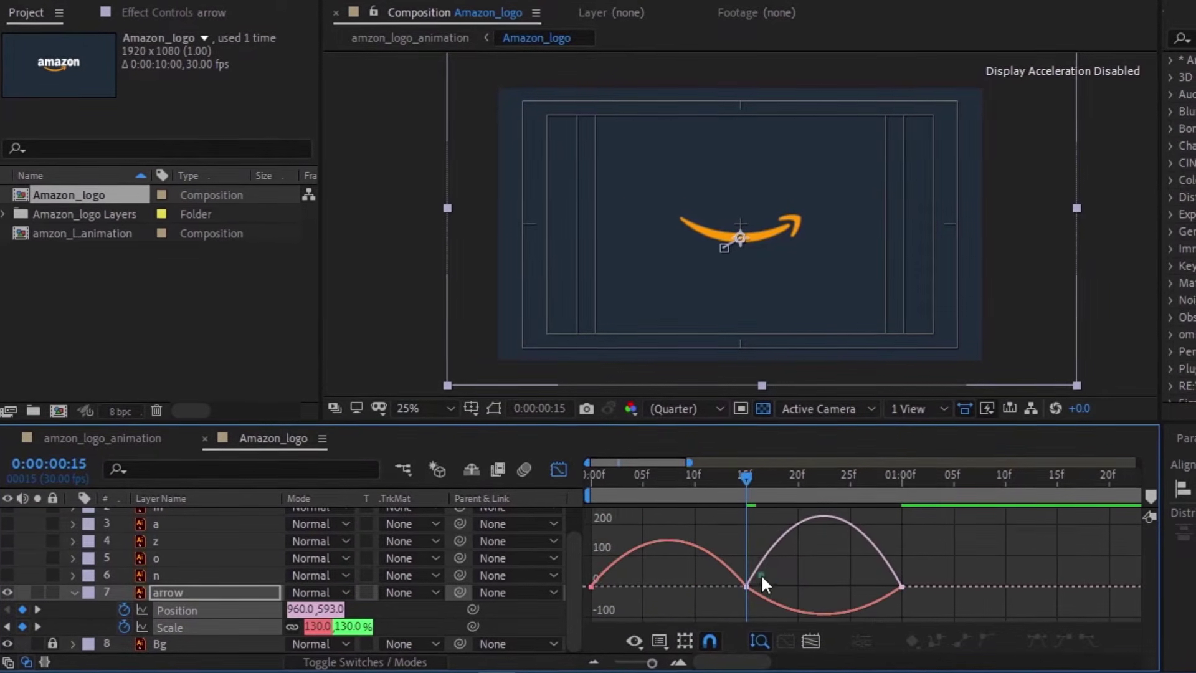
click(719, 588)
drag(720, 588, 687, 595)
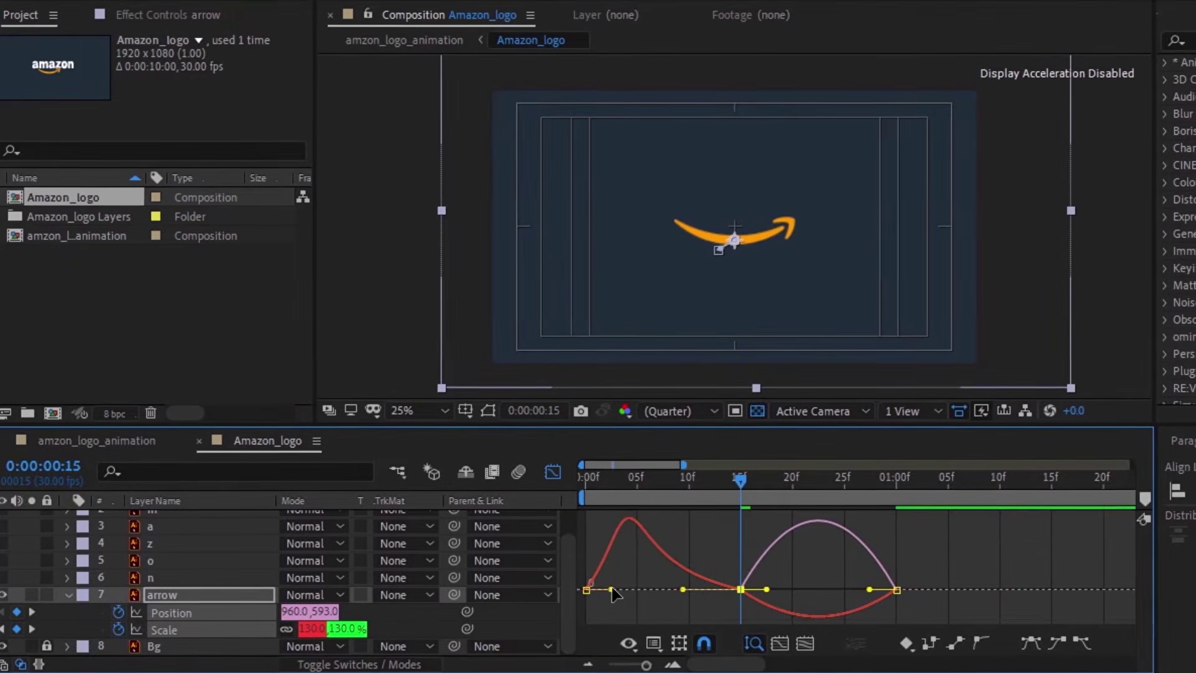
drag(613, 588, 625, 589)
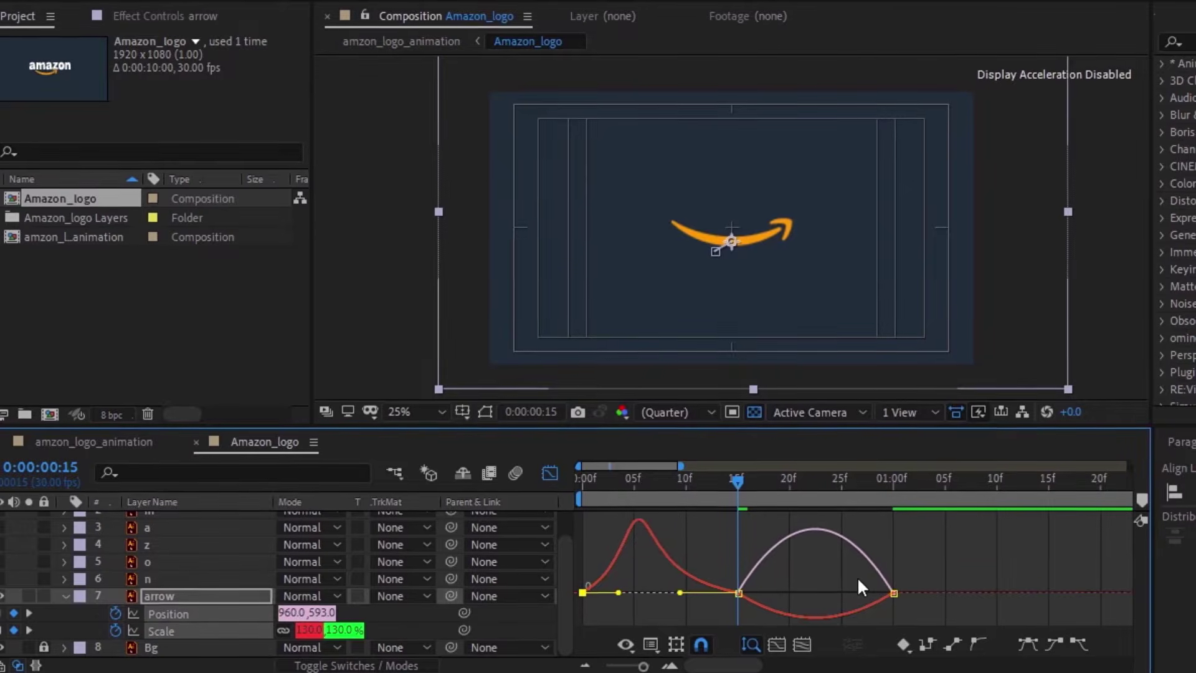
- Lengthen the Position and Scale easing handles between 0:00:00:15 and 0:00:01:00 into a sharper mid-segment peak, and close the Graph Editor
click(879, 603)
drag(866, 592, 801, 585)
drag(918, 568, 858, 585)
drag(767, 552, 804, 585)
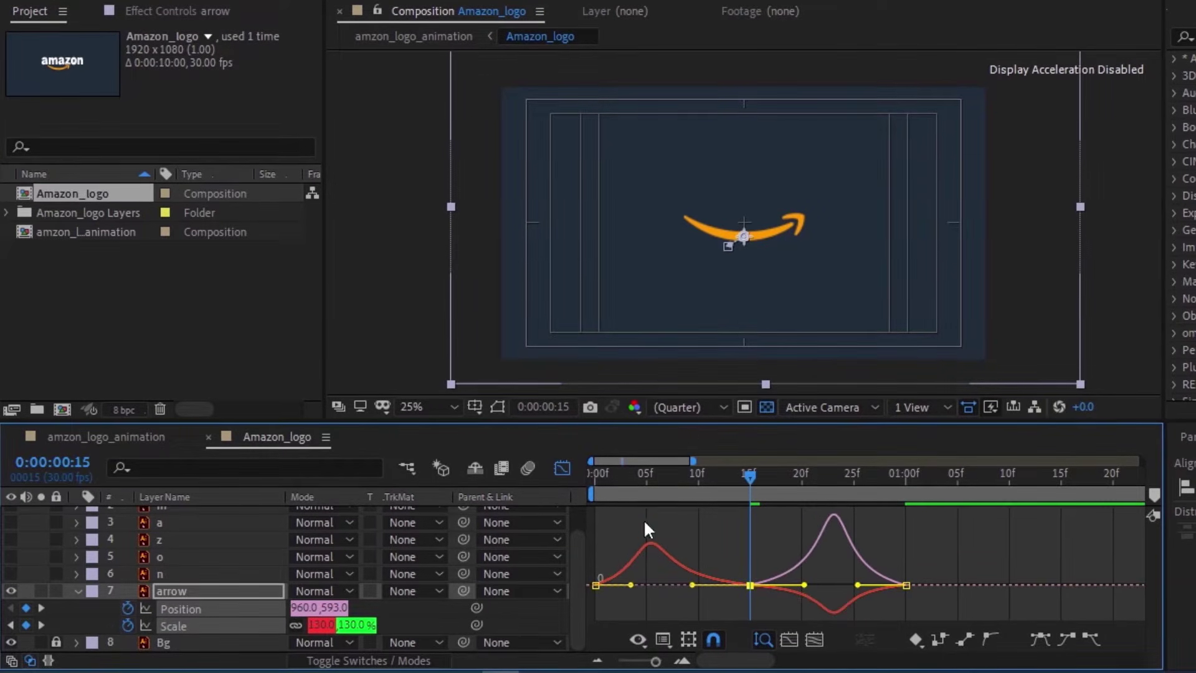
click(688, 533)
click(562, 468)
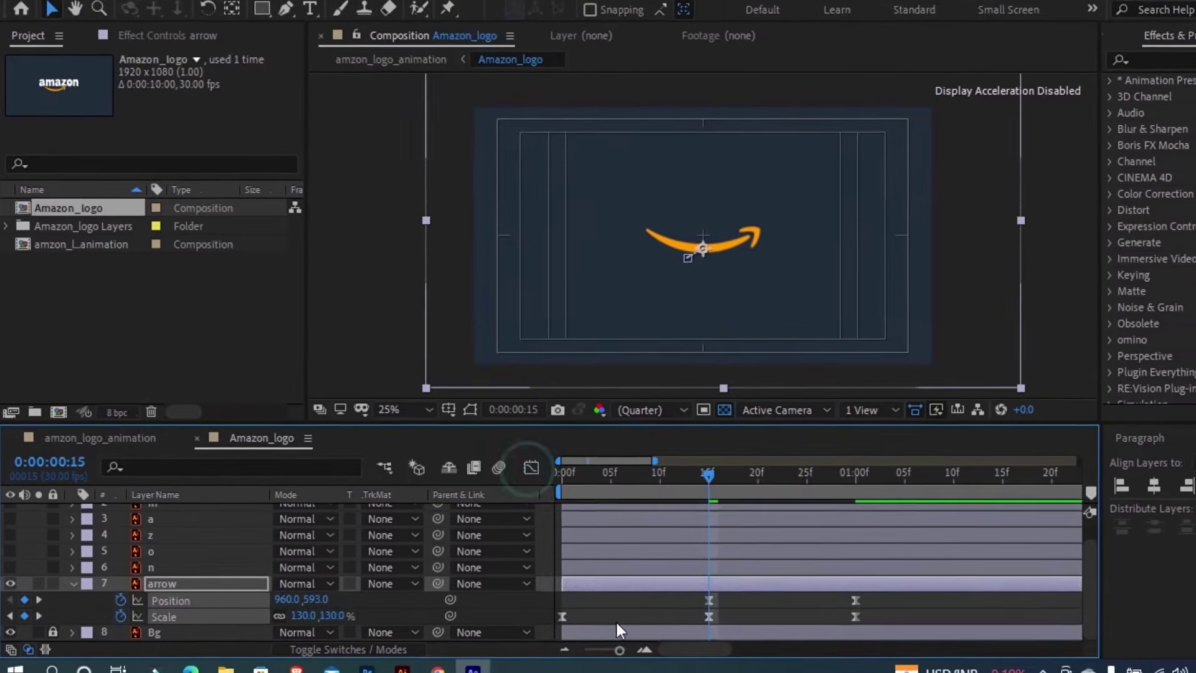
- Preview the eased arrow animation from 0:00:00:00 with the full composition duration shown in the timeline
drag(618, 649, 587, 649)
drag(575, 478, 533, 489)
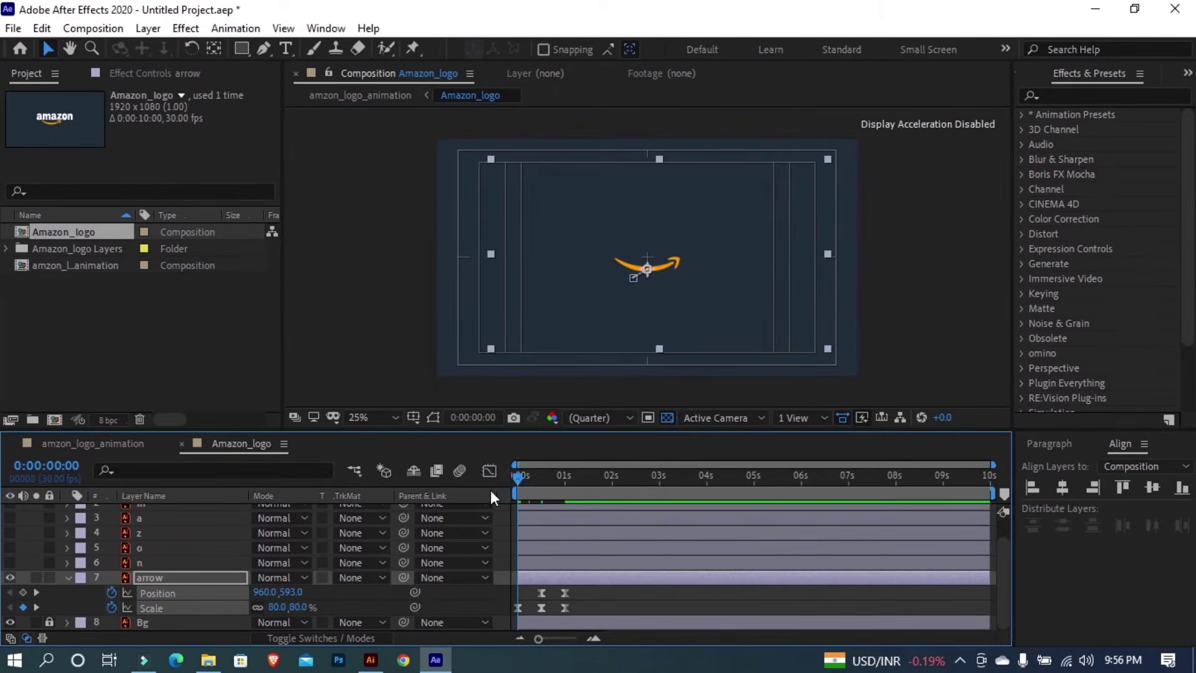
key(space)
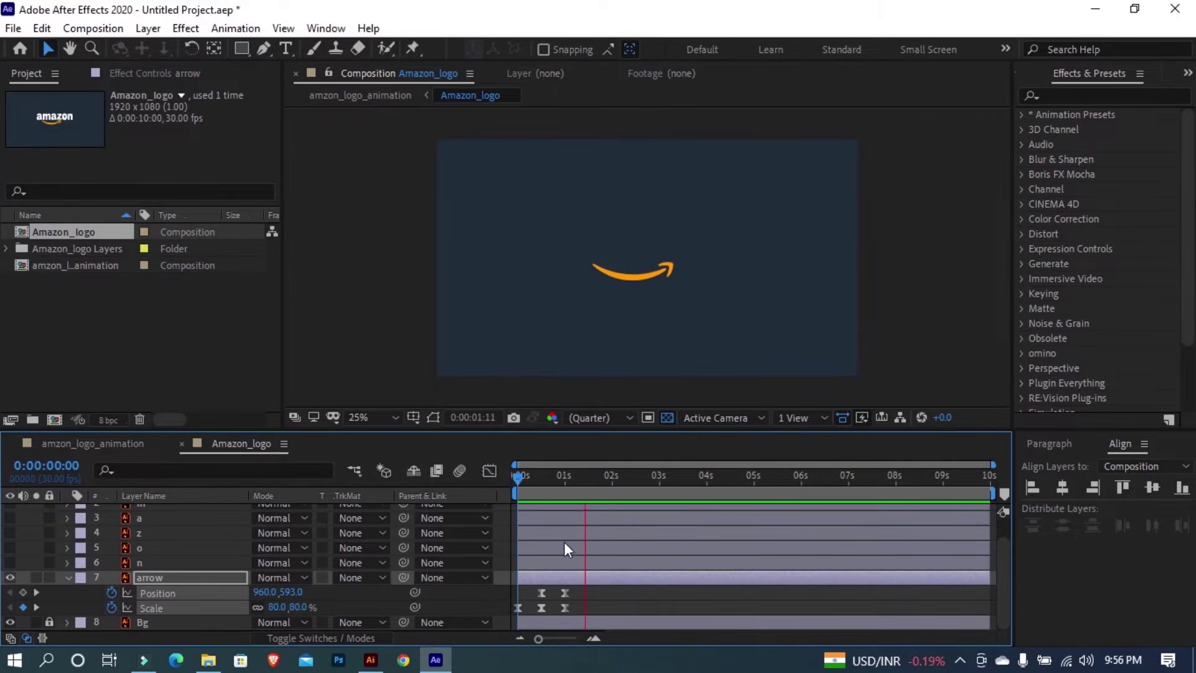
key(space)
- Delay the arrow's last Position and Scale keyframes to about 1.25 seconds and preview the animation from its start
click(581, 590)
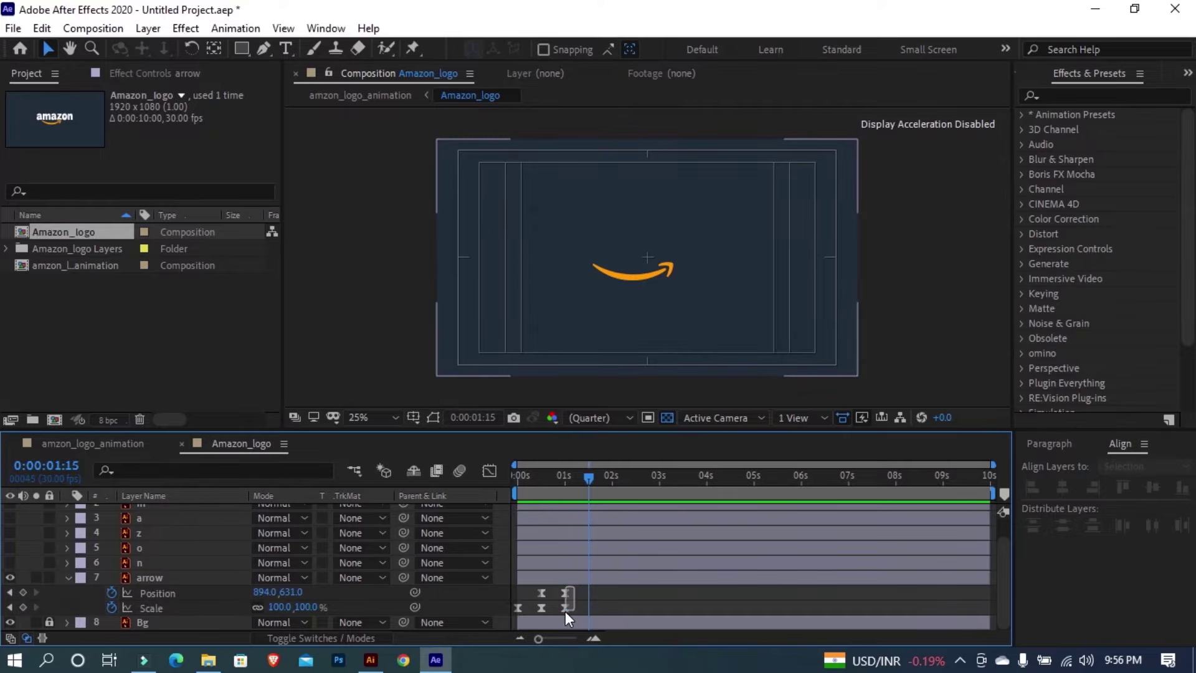
drag(565, 611, 576, 609)
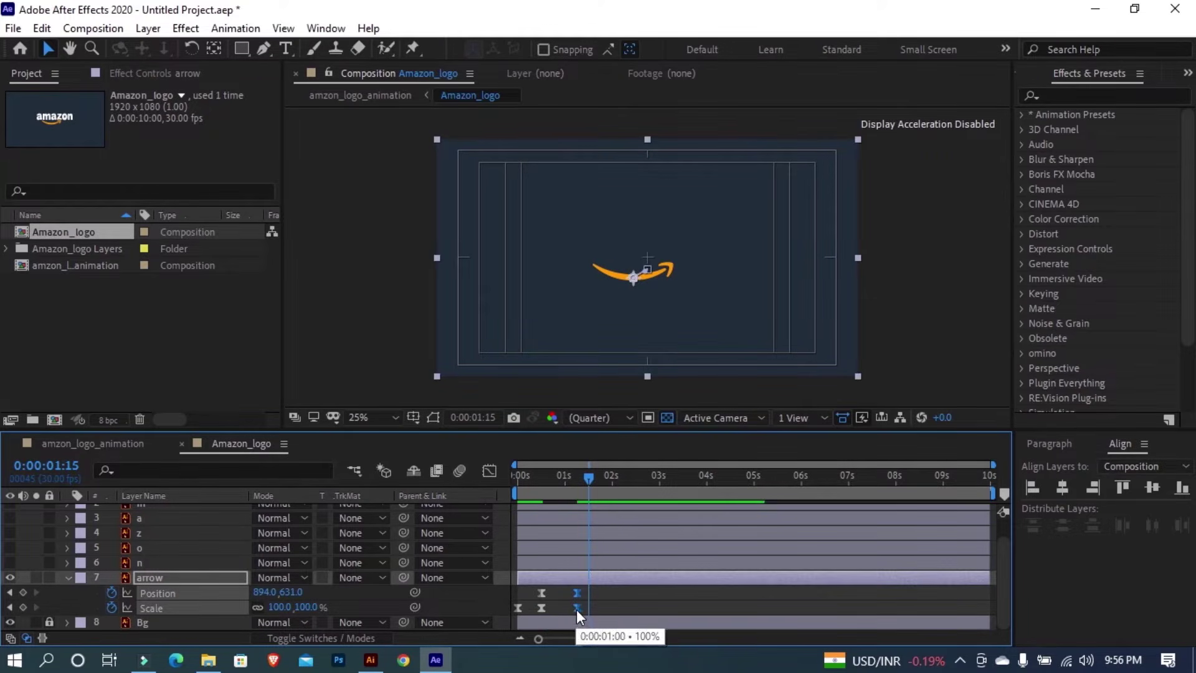
click(600, 600)
click(519, 491)
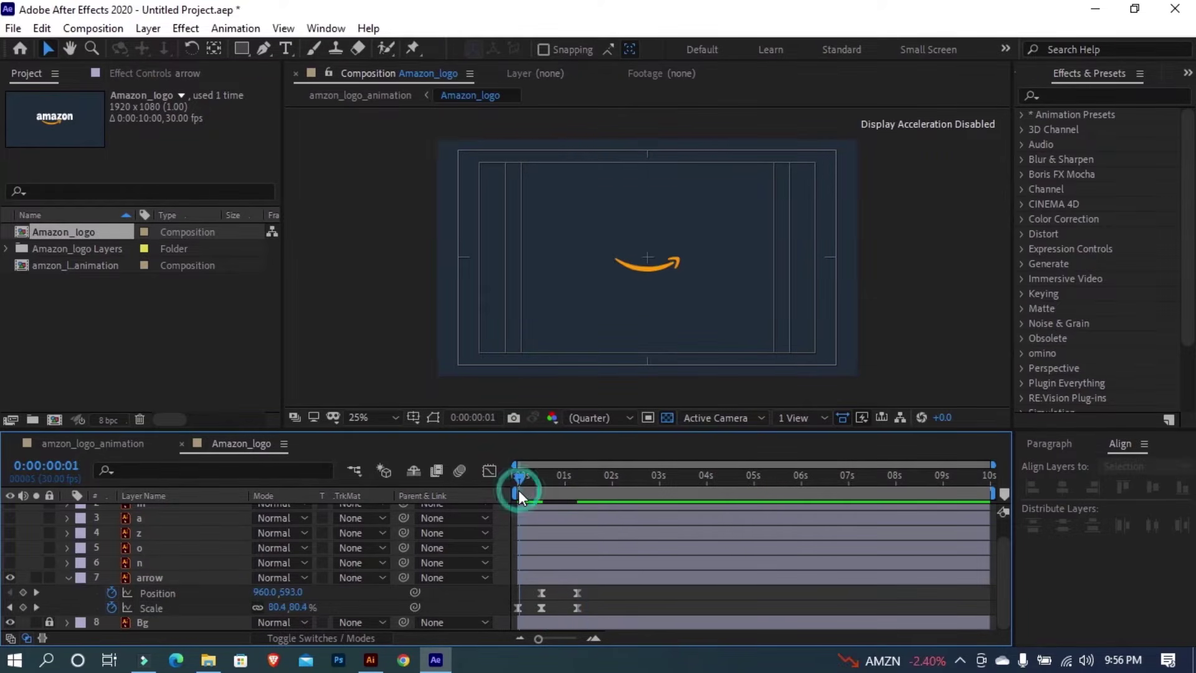
key(space)
key(space)
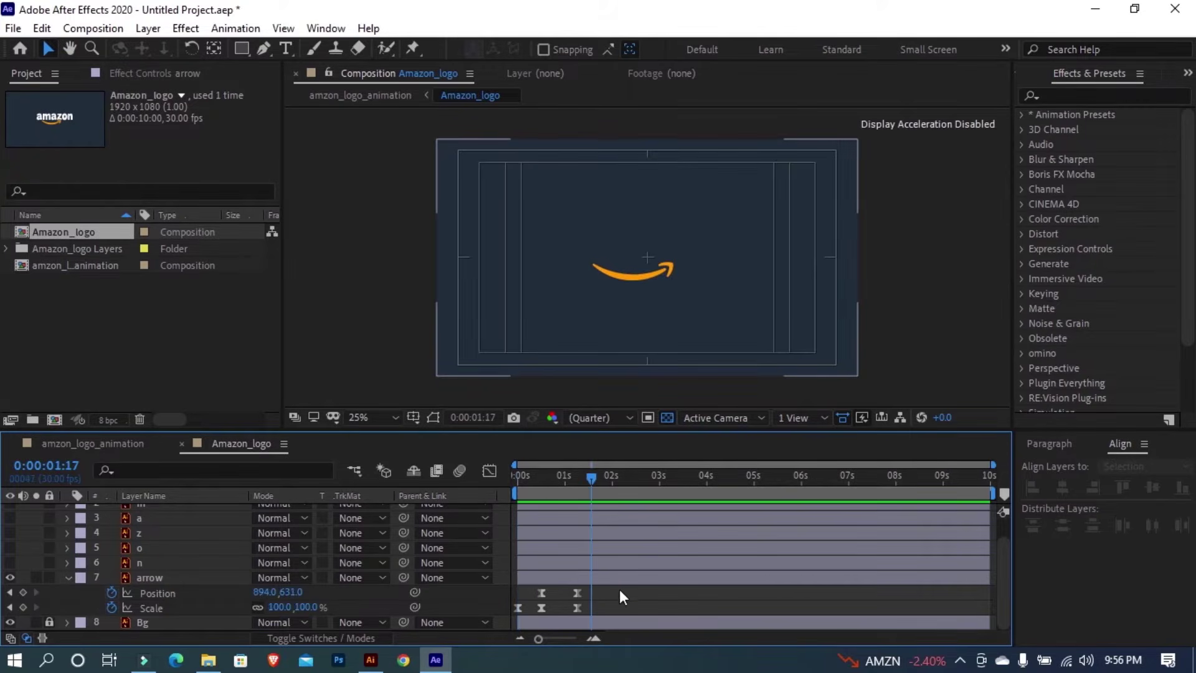
- Make the six letter layers a, m, a, z, o, n visible and shift them together to start at about 0:00:00:22
click(67, 578)
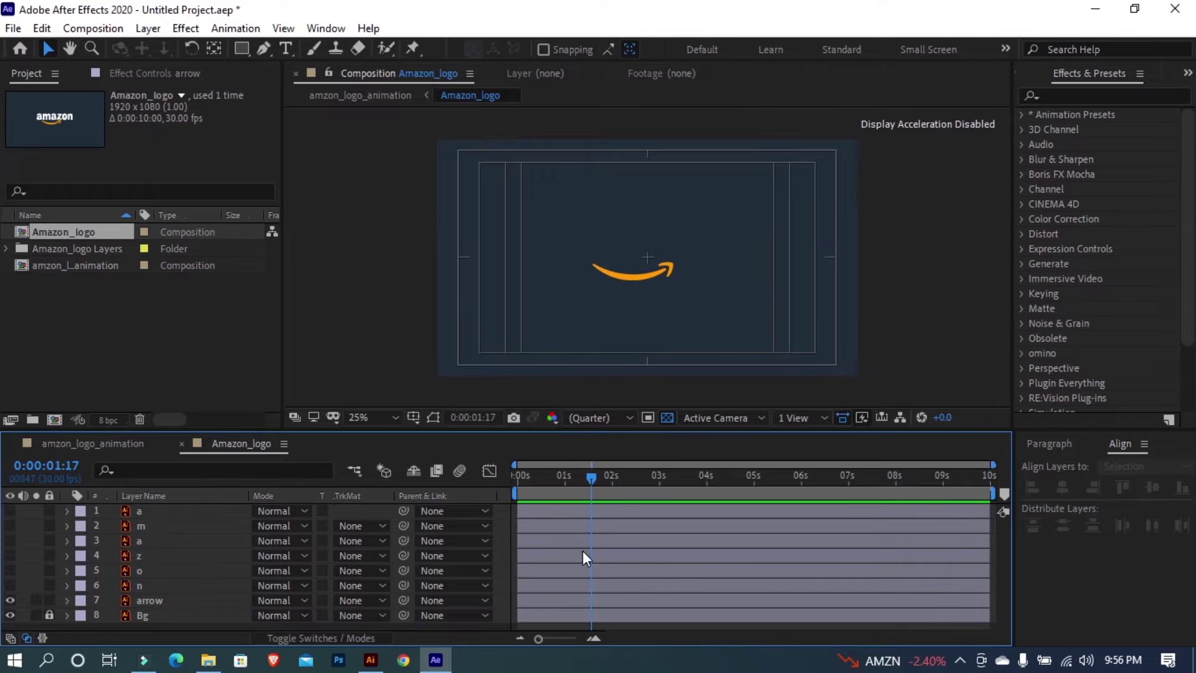
click(148, 588)
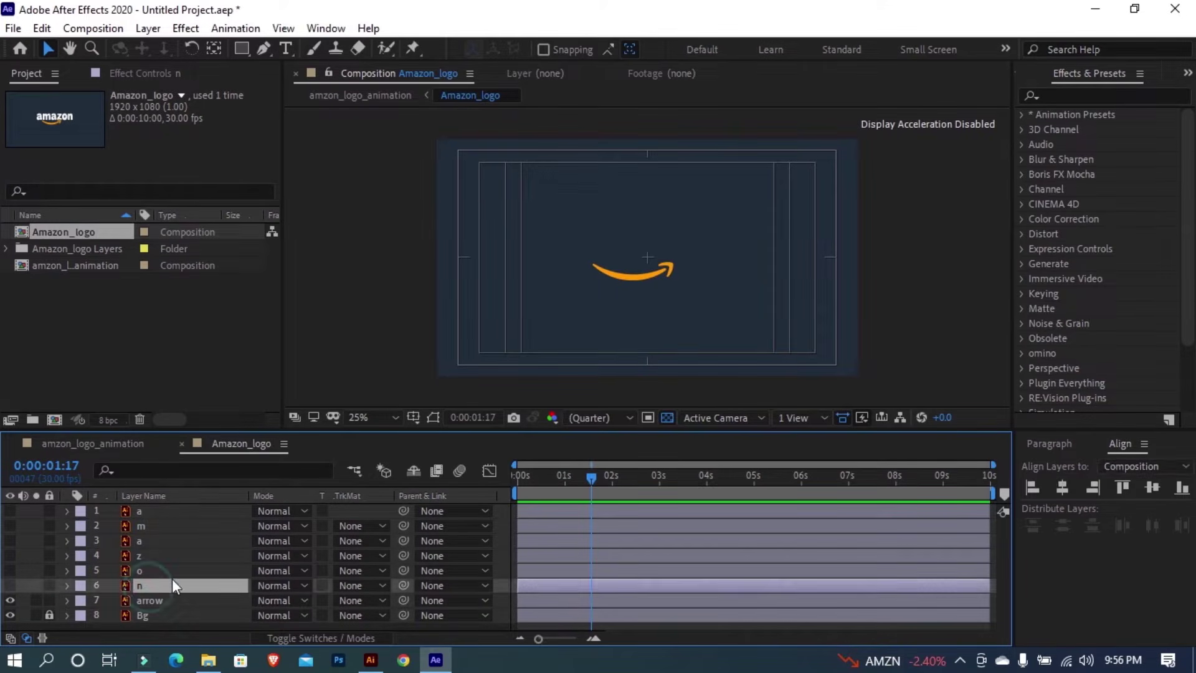
shift+click(159, 515)
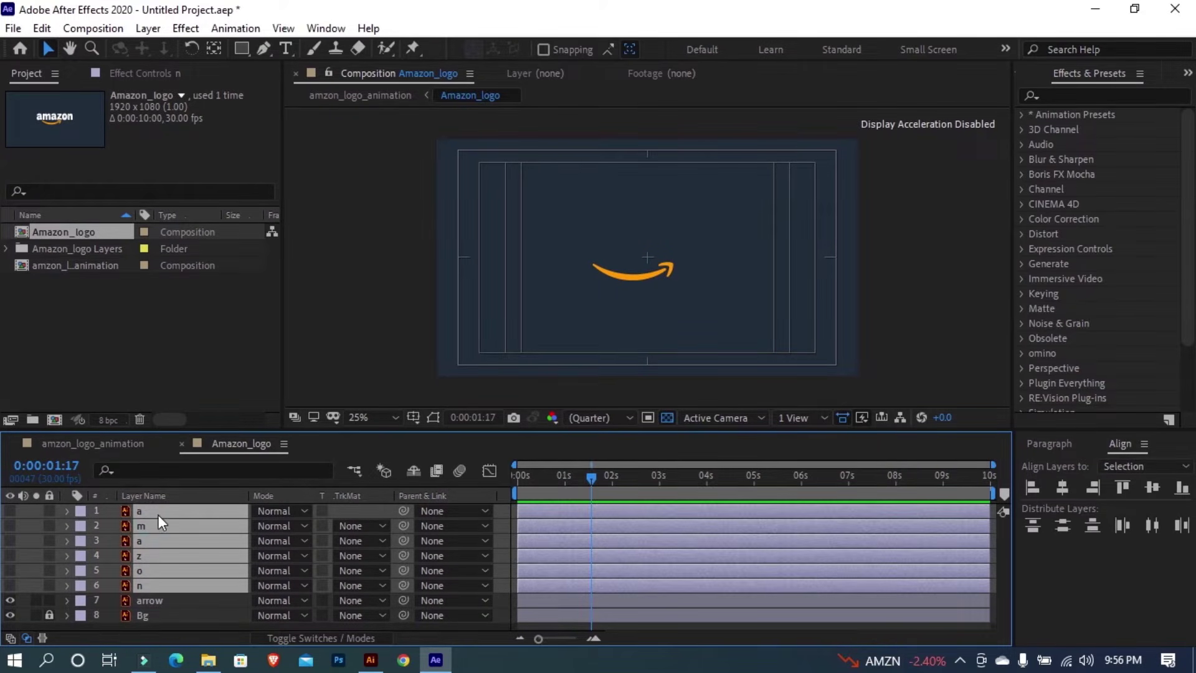
click(10, 511)
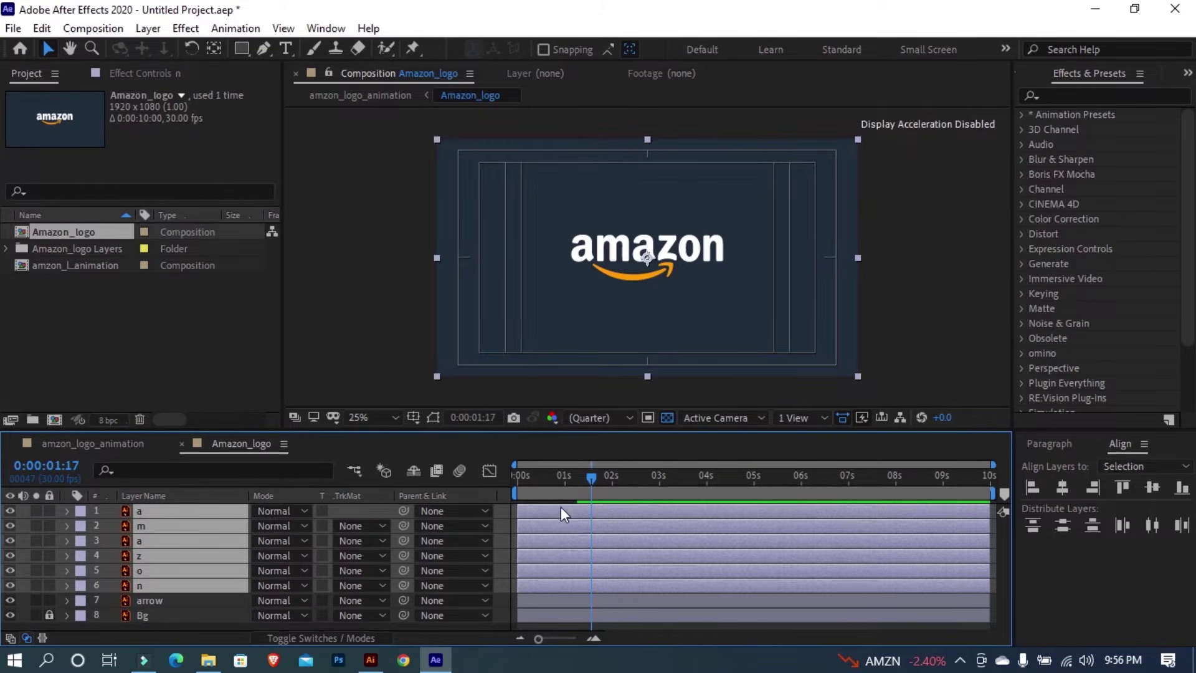
drag(569, 510, 592, 493)
click(542, 537)
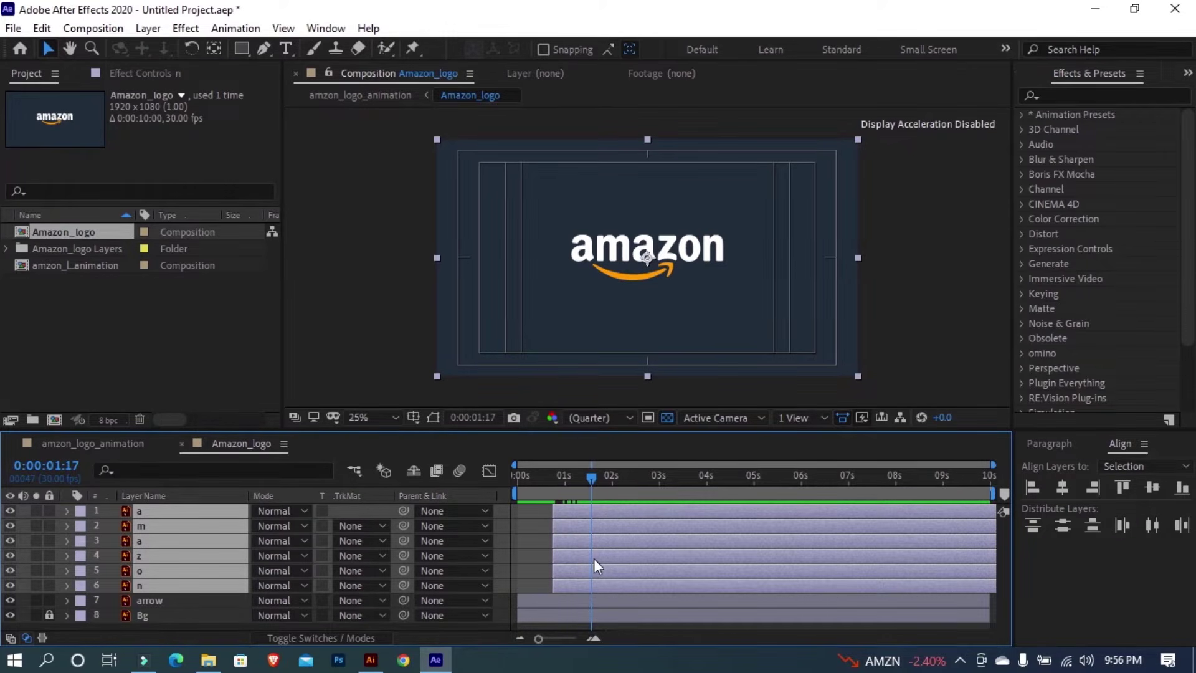
- Add a Position keyframe to all six letter layers at 0:00:01:17, keeping their current position
key(p)
scroll(125, 535, up, 3)
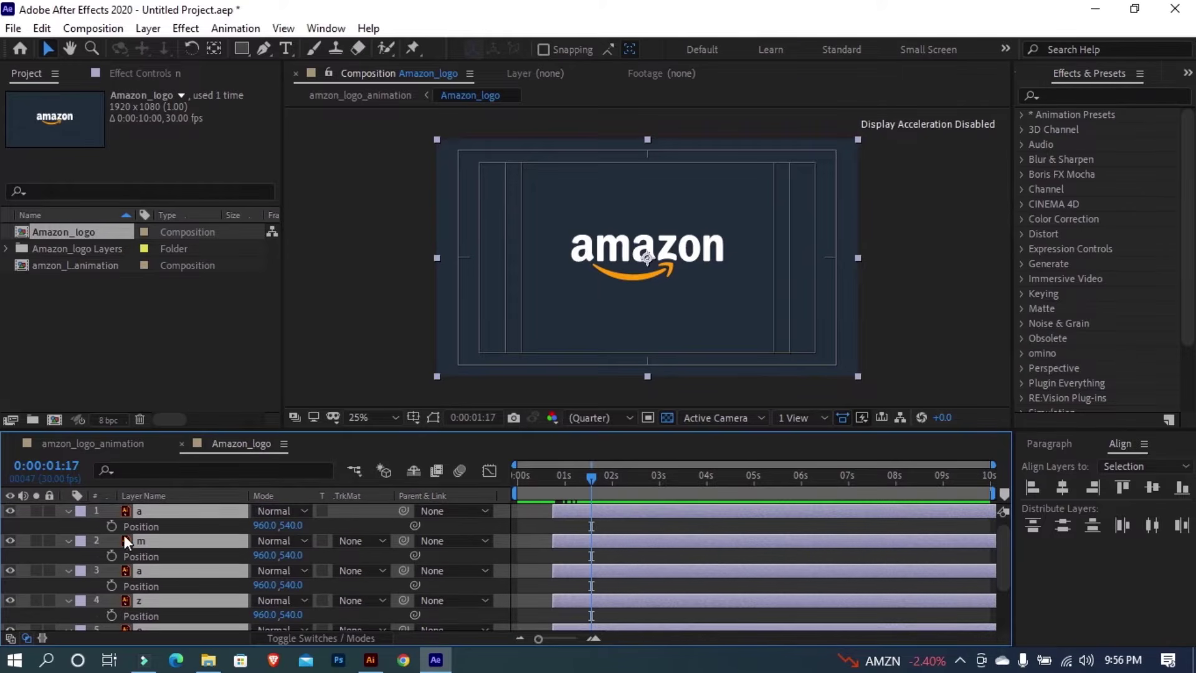
click(113, 525)
scroll(570, 546, down, 3)
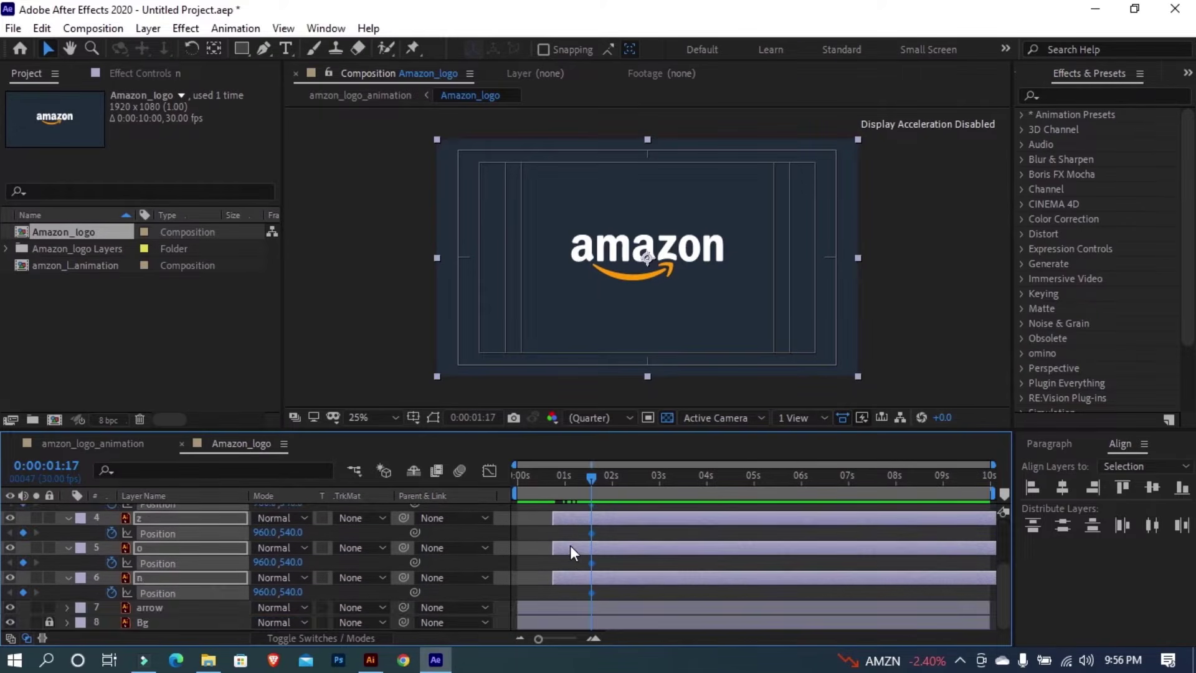
scroll(570, 546, up, 3)
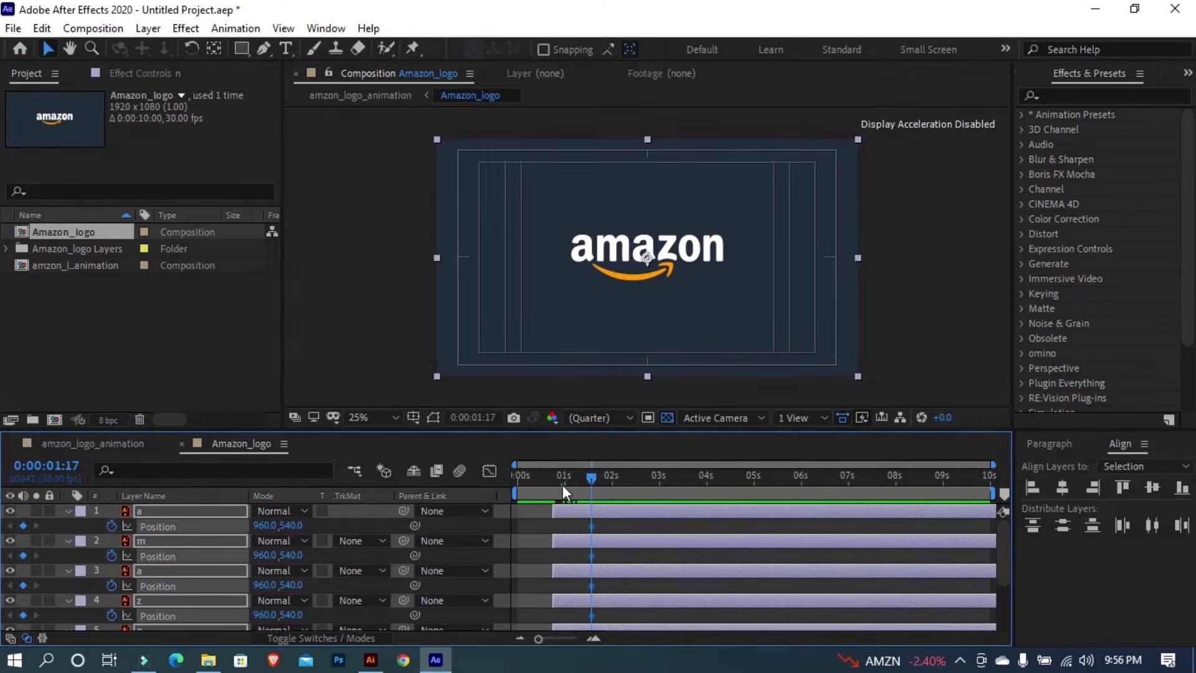
- At 0:00:00:22, shift the first a and the m horizontally away from the other letters to Position 840, 540
drag(562, 486, 555, 485)
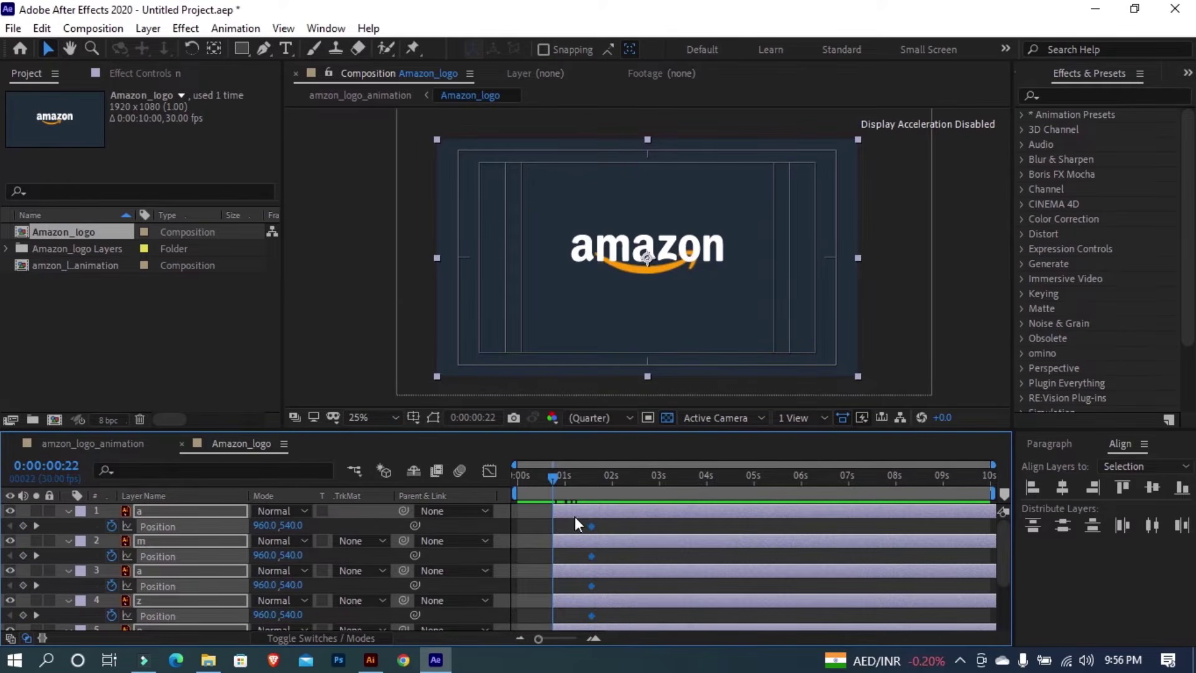
click(574, 522)
click(570, 512)
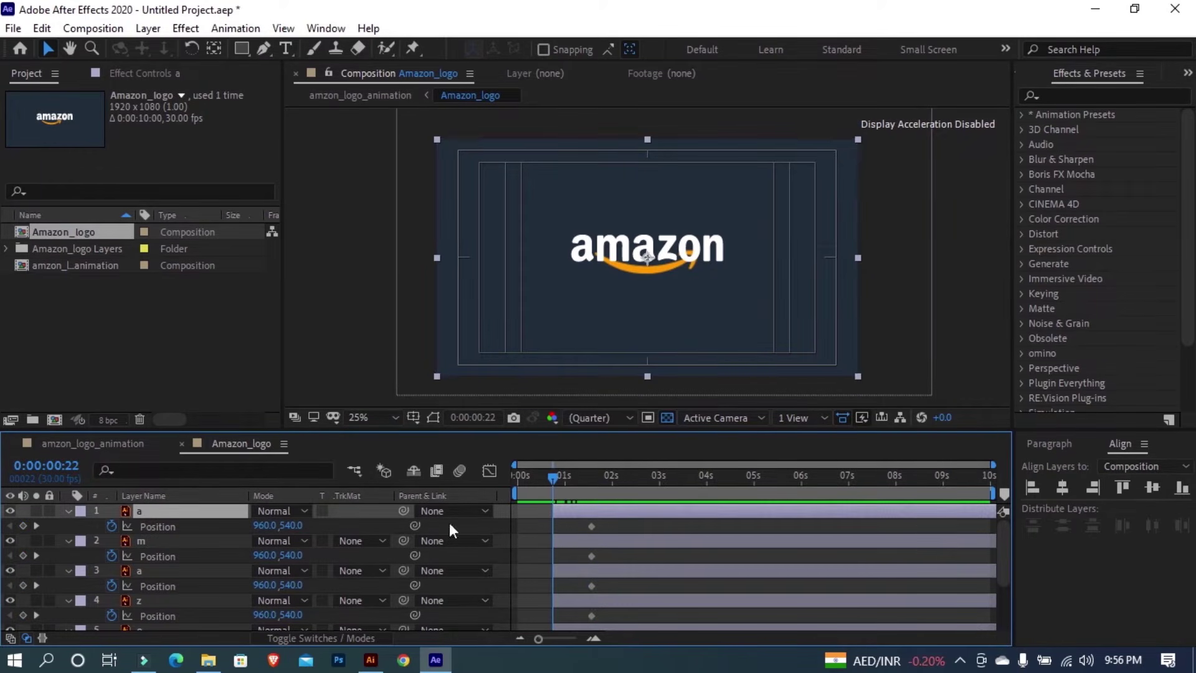
ctrl+click(152, 542)
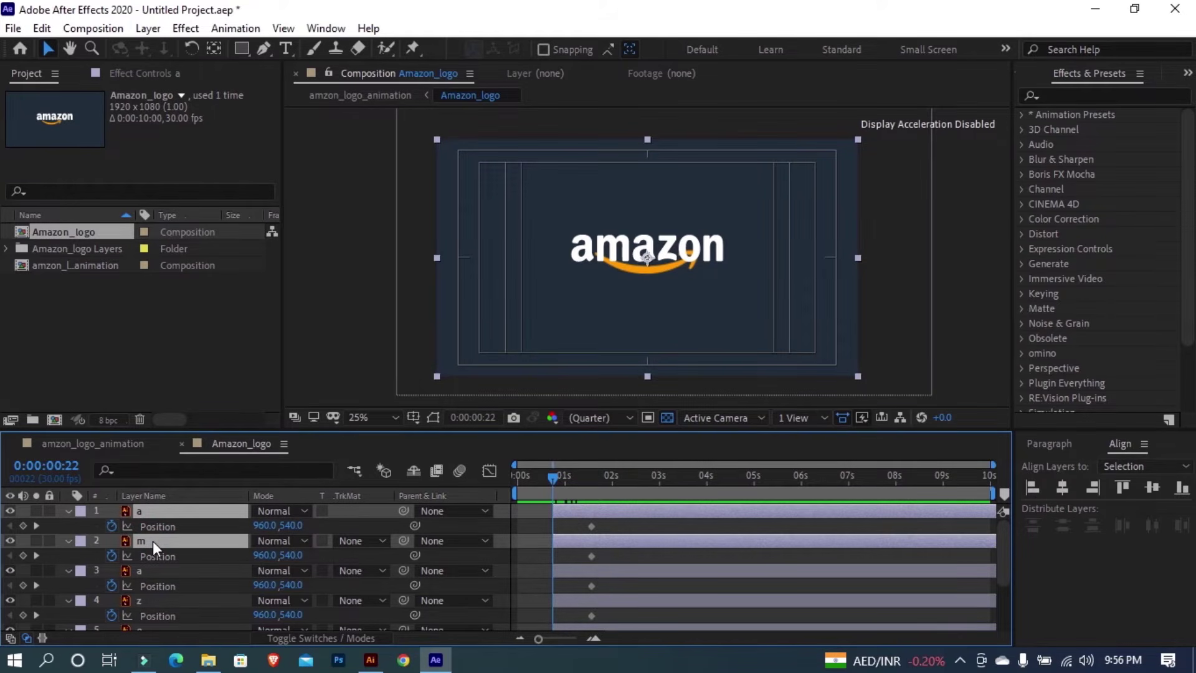
key(shift+Left)
key(shift+Left)
key(shift+Left)
key(shift+Left)
key(shift+Left)
key(shift+Left)
key(shift+Left)
key(shift+Left)
key(shift+Left)
key(shift+Left)
key(shift+Left)
key(shift+Left)
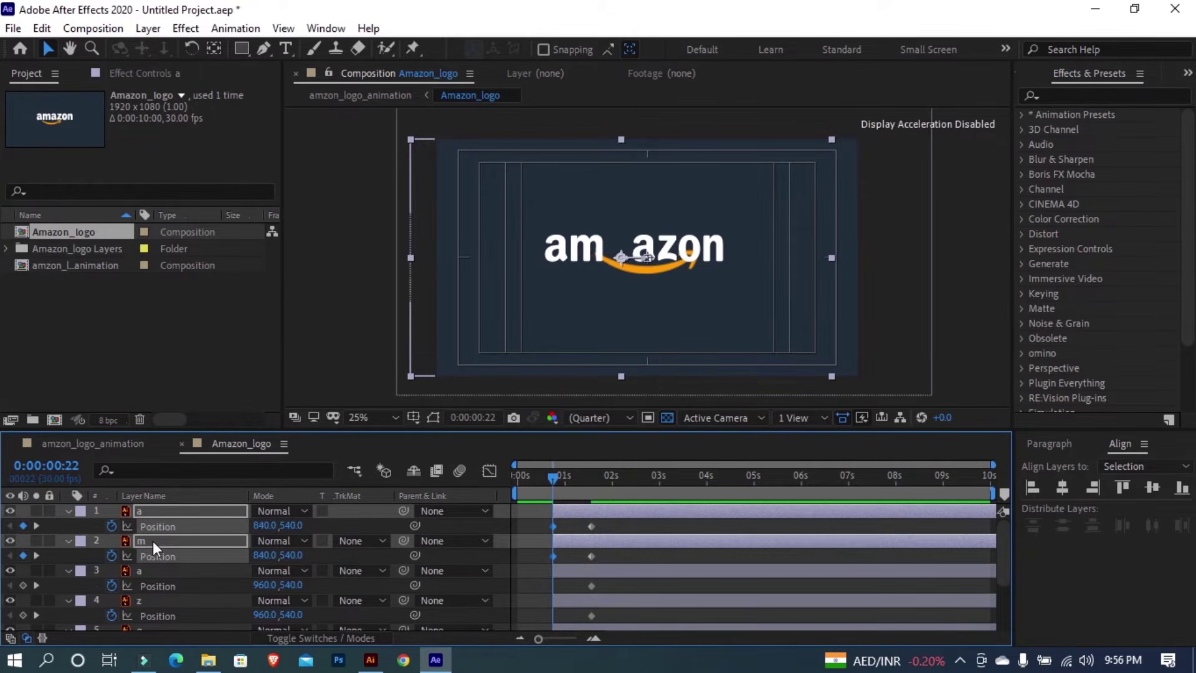
- Shift only the first a farther outward at 0:00:00:22, to Position 760, 540, and deselect it
click(324, 525)
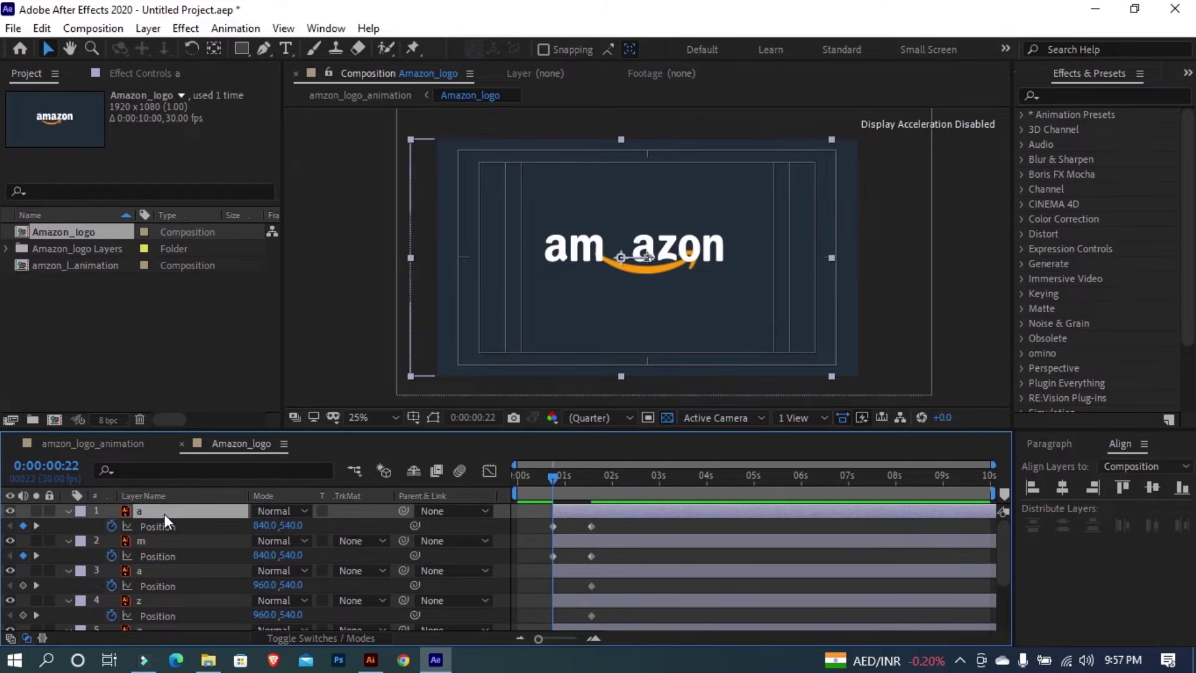
key(shift+Left)
key(shift+Left)
key(shift+Left)
key(shift+Left)
key(shift+Left)
key(shift+Left)
key(shift+Left)
key(shift+Left)
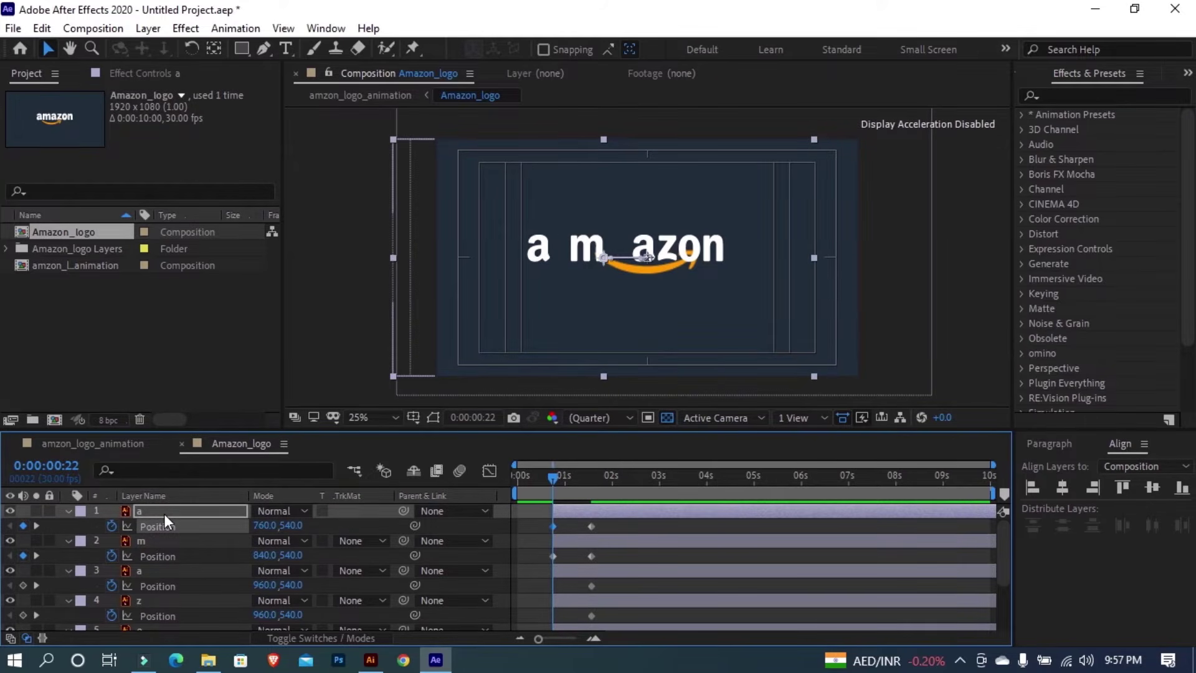
click(342, 563)
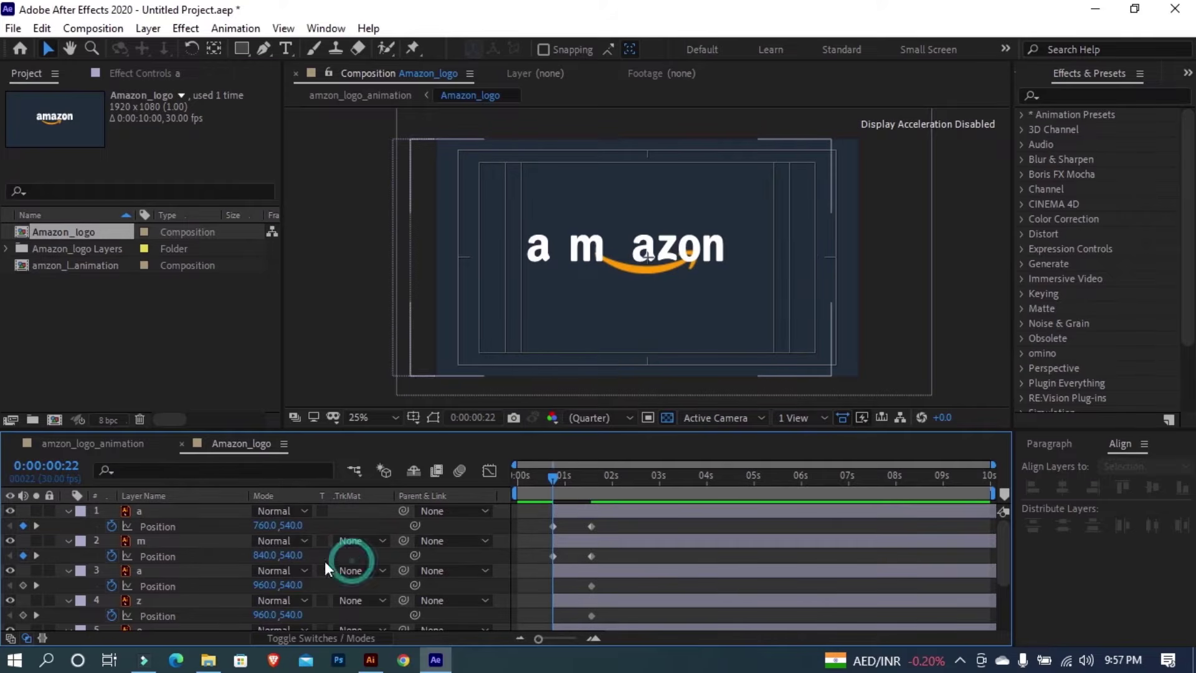
scroll(173, 581, down, 1)
scroll(159, 584, down, 1)
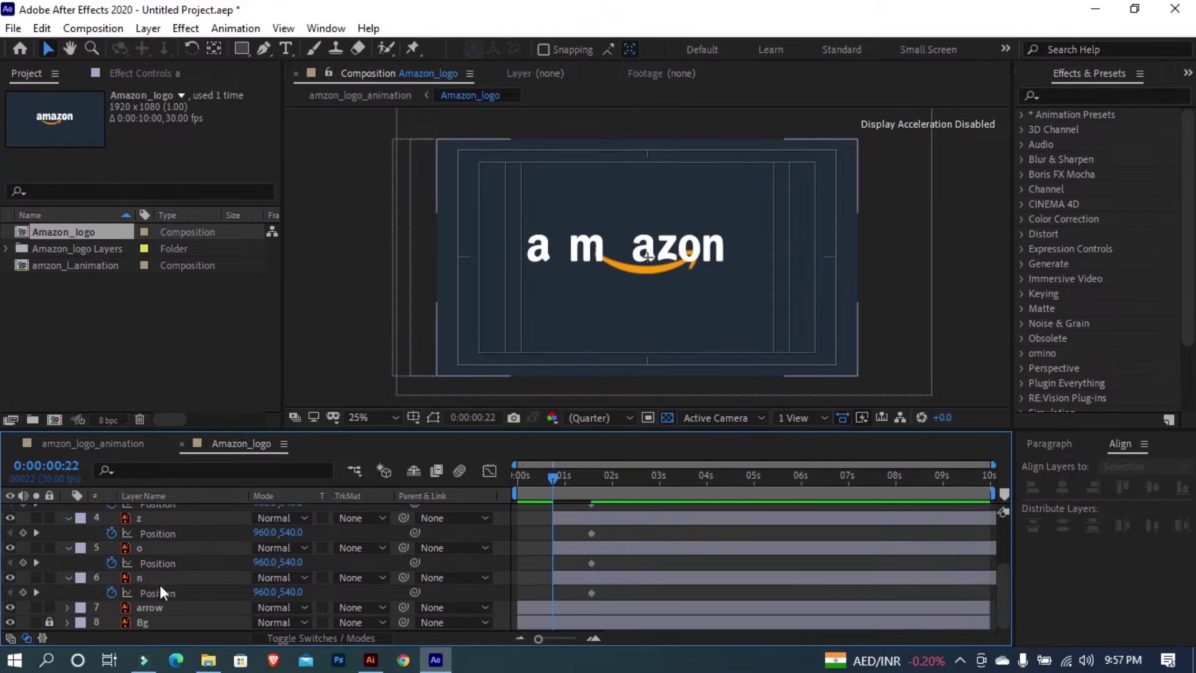
- At 0:00:00:22, shift the z, o and n layers together horizontally away from the middle a, to Position 1040, 540
click(154, 548)
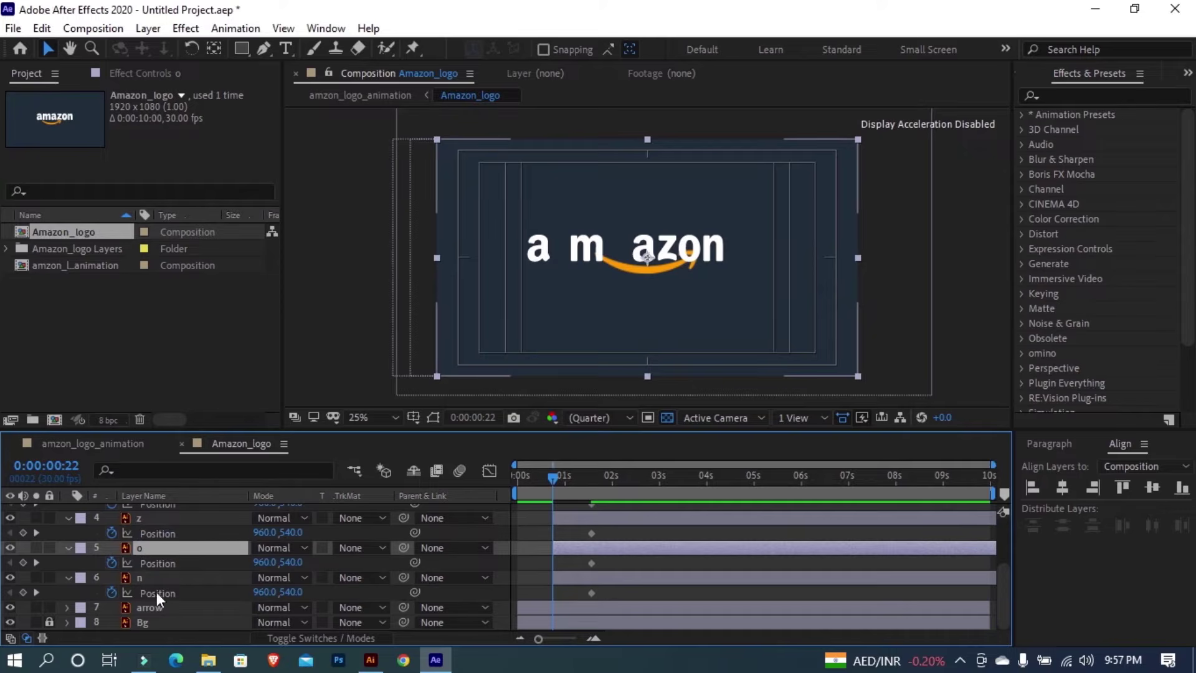
ctrl+click(151, 581)
ctrl+click(151, 522)
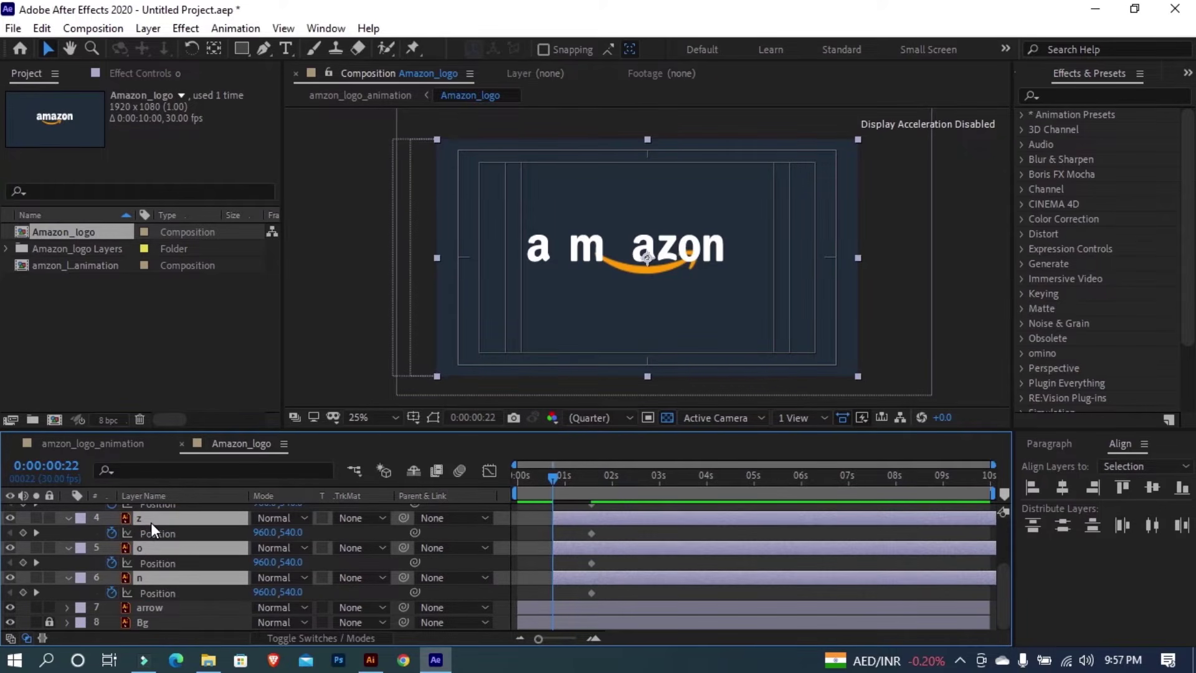
key(shift+Right)
key(shift+Right)
key(shift+Right)
key(shift+Right)
key(shift+Right)
key(shift+Right)
key(shift+Right)
key(shift+Right)
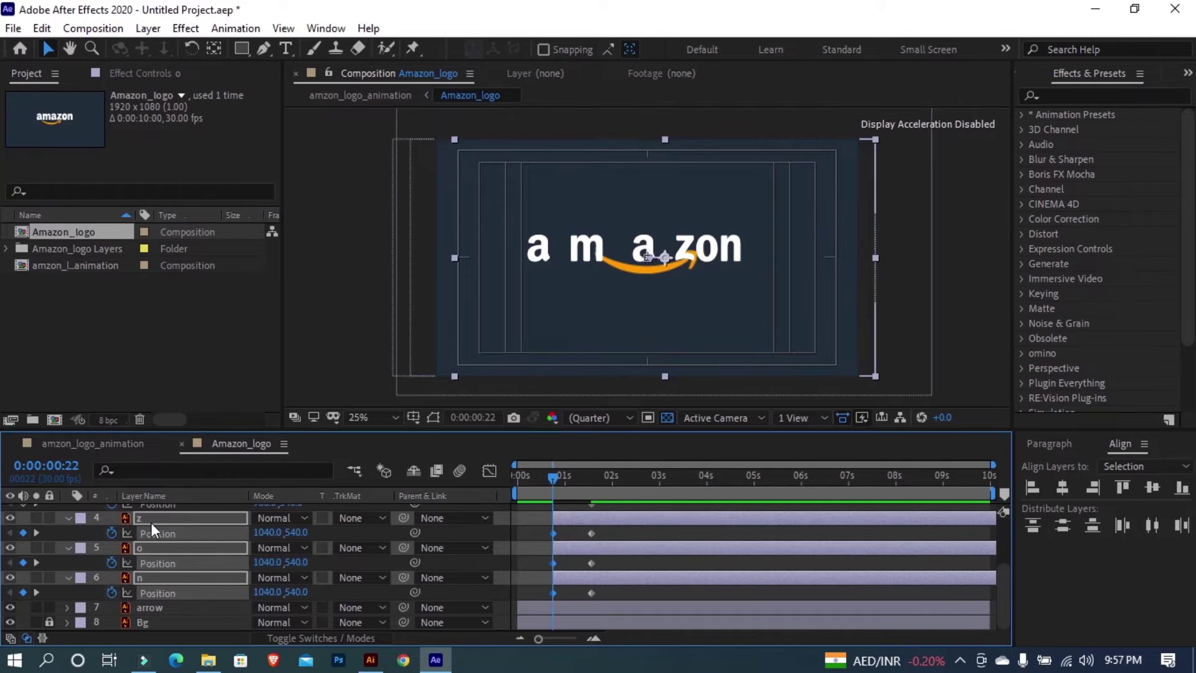
- Leave the z in place and shift the o and n layers farther outward at 0:00:00:22, to Position 1080, 540
ctrl+click(151, 522)
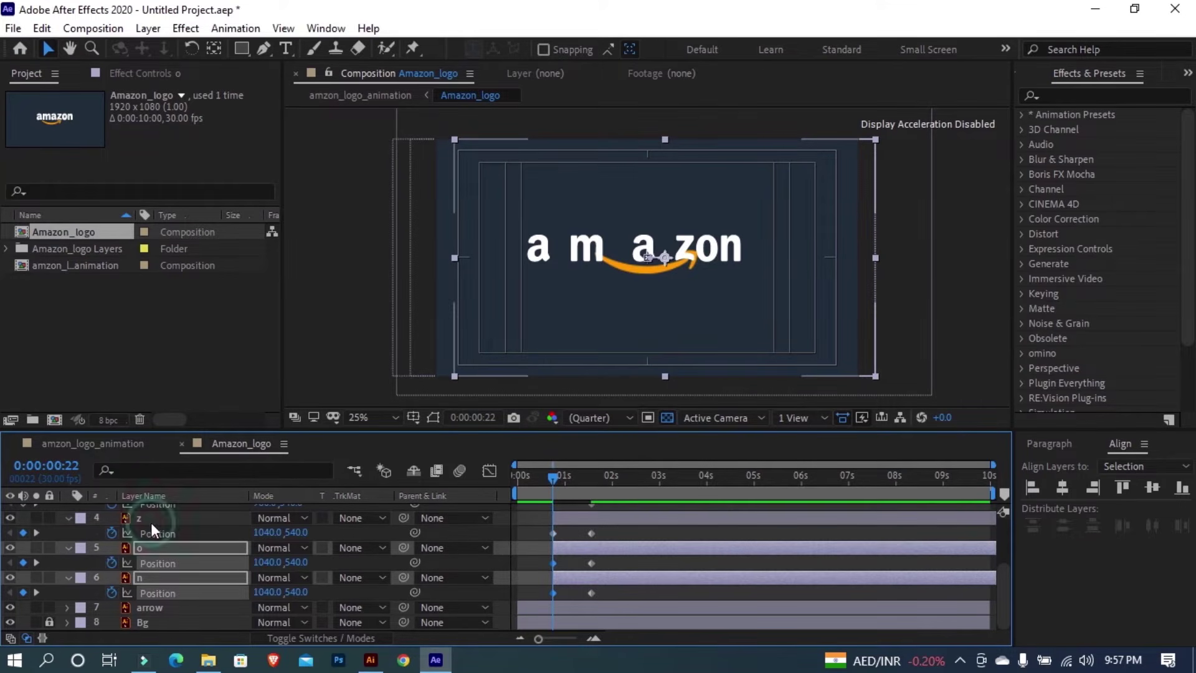
key(shift+Right)
key(shift+Right)
key(shift+Right)
key(shift+Right)
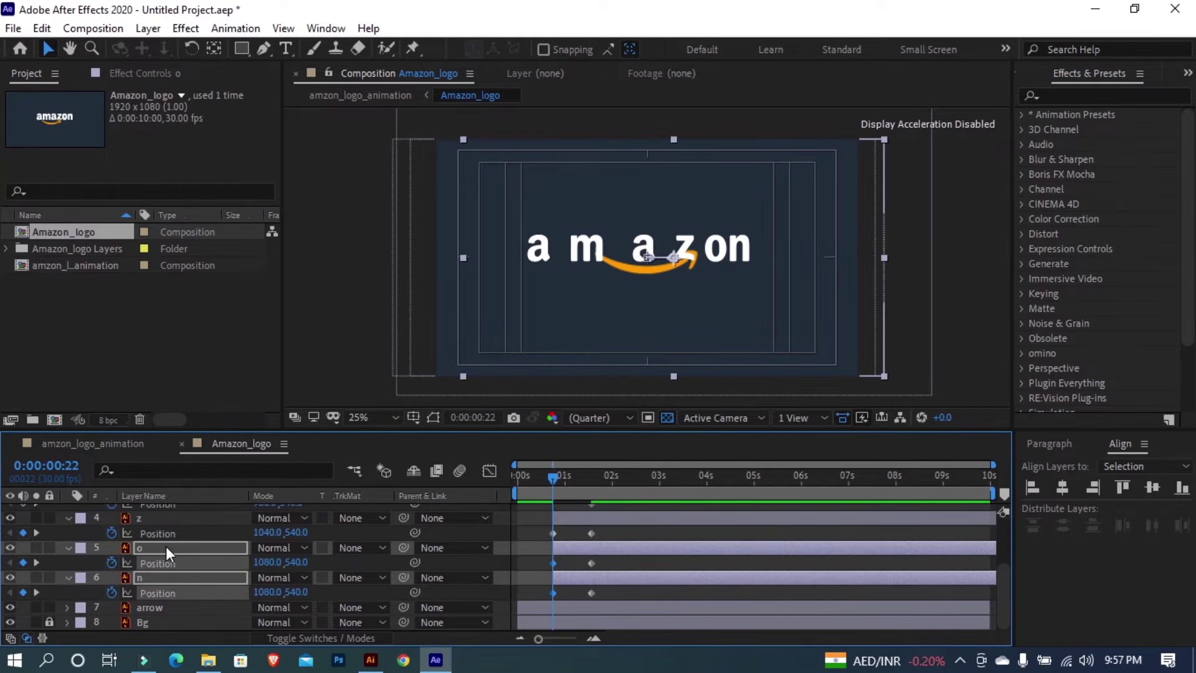
- Leave the o in place and shift only the n layer farther outward at 0:00:00:22, to Position 1160, 540
ctrl+click(165, 546)
key(shift+Right)
key(shift+Right)
key(shift+Right)
key(shift+Right)
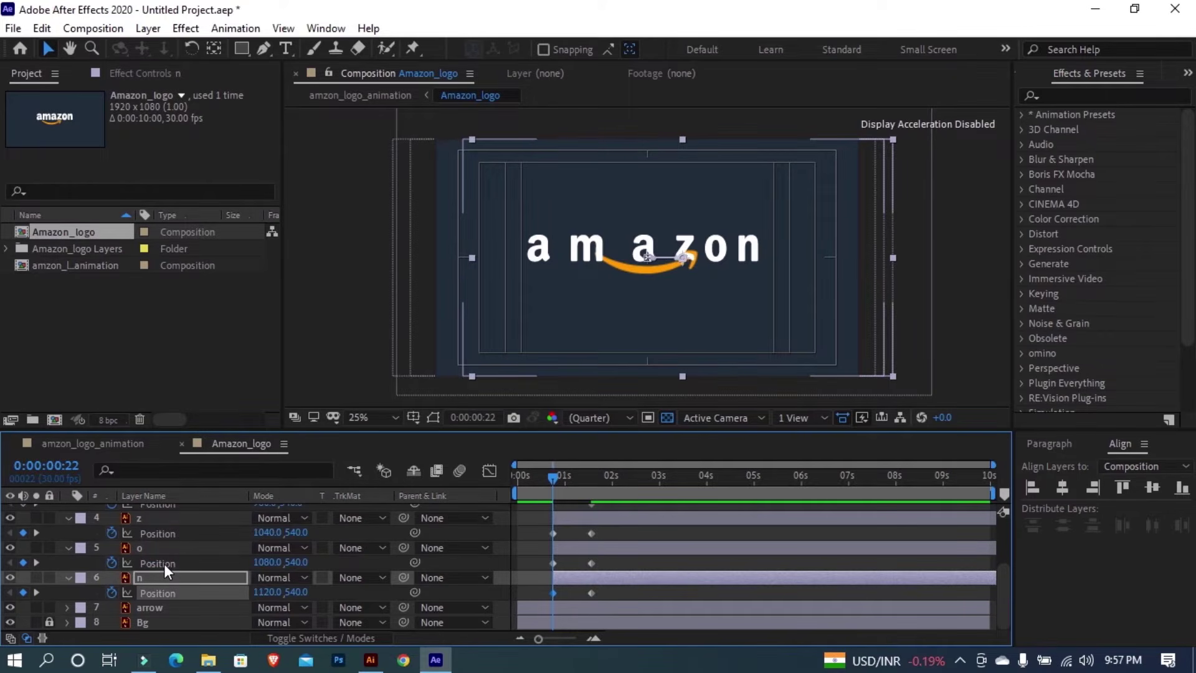
key(shift+Right)
key(shift+Right)
key(shift+Right)
key(shift+Right)
- Shift only the o layer outward at 0:00:00:22, to Position 1120, 540
click(156, 547)
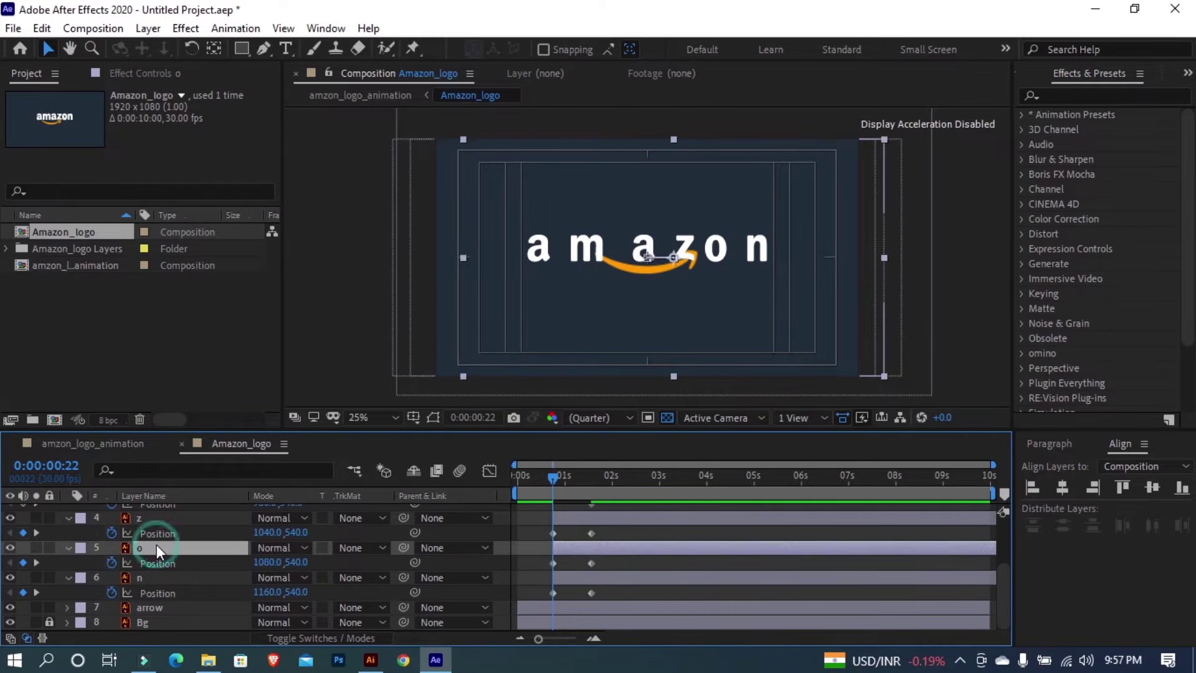
key(shift+Right)
key(shift+Right)
key(shift+Right)
key(shift+Right)
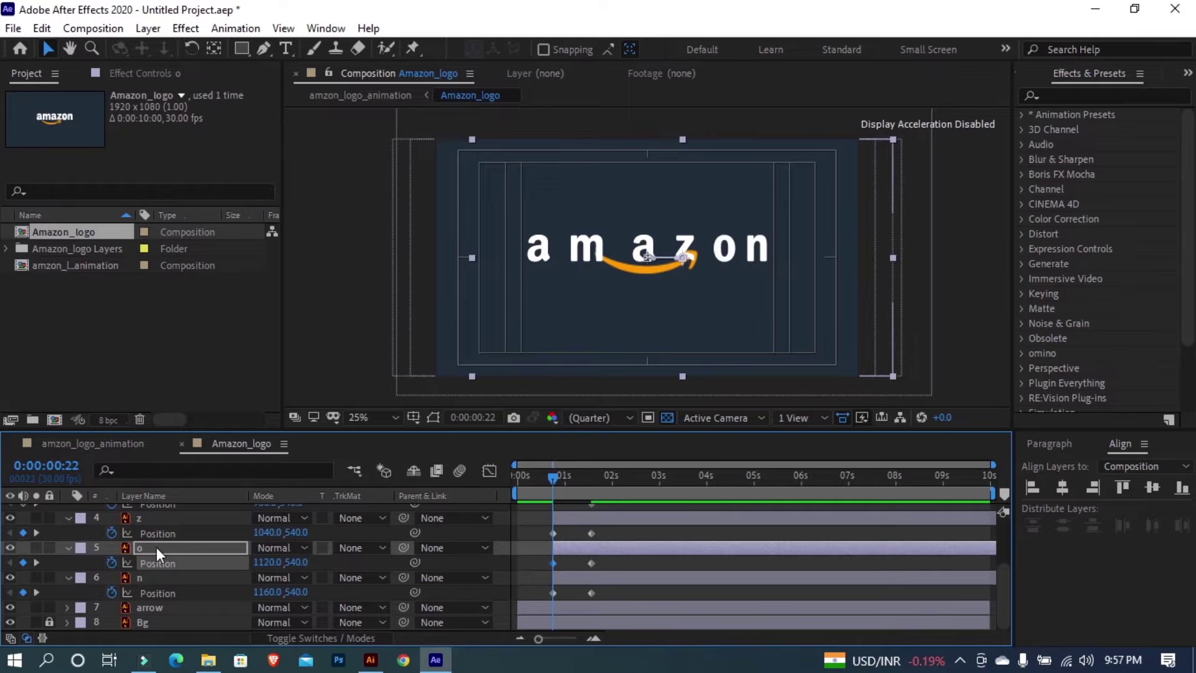
- Shift the n layer alone outward once more at 0:00:00:22, to Position 1200, 540
shift+click(154, 580)
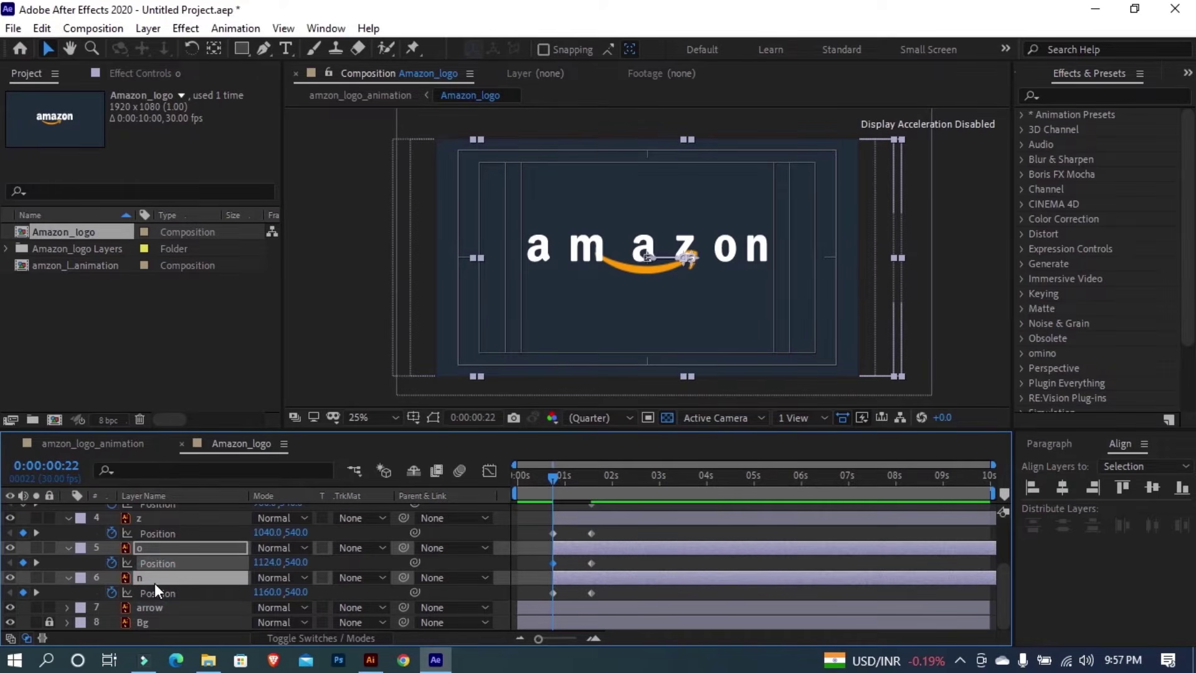
ctrl+click(155, 548)
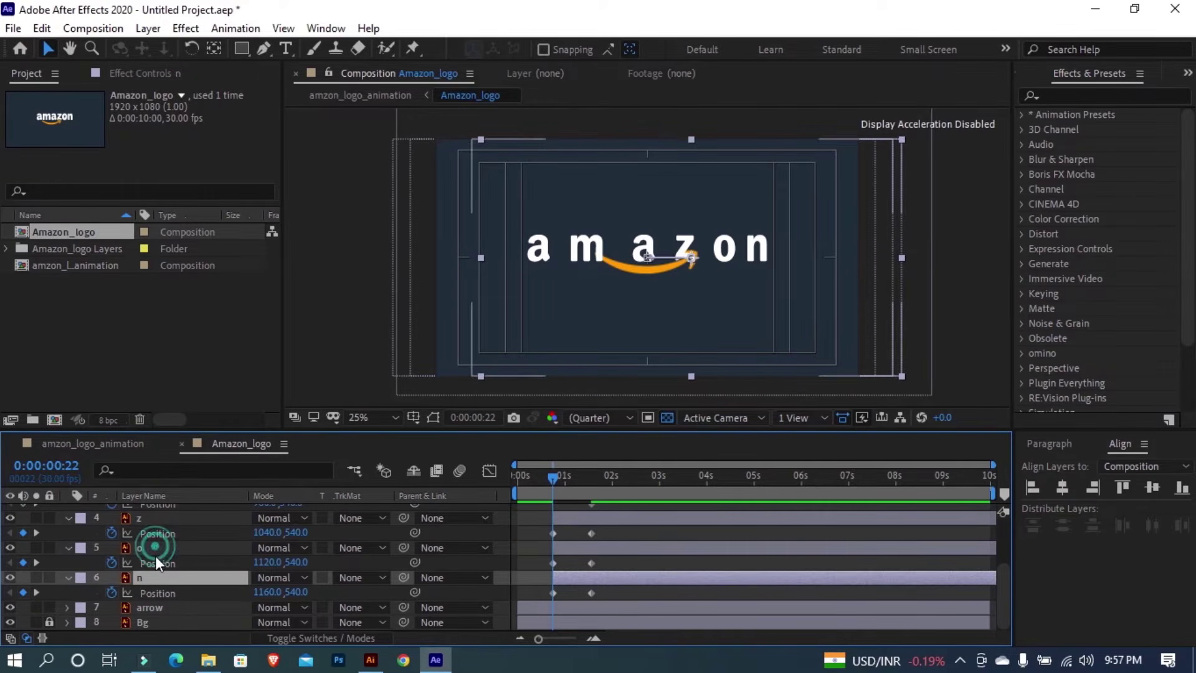
key(shift+Right)
key(shift+Right)
key(shift+Right)
key(shift+Right)
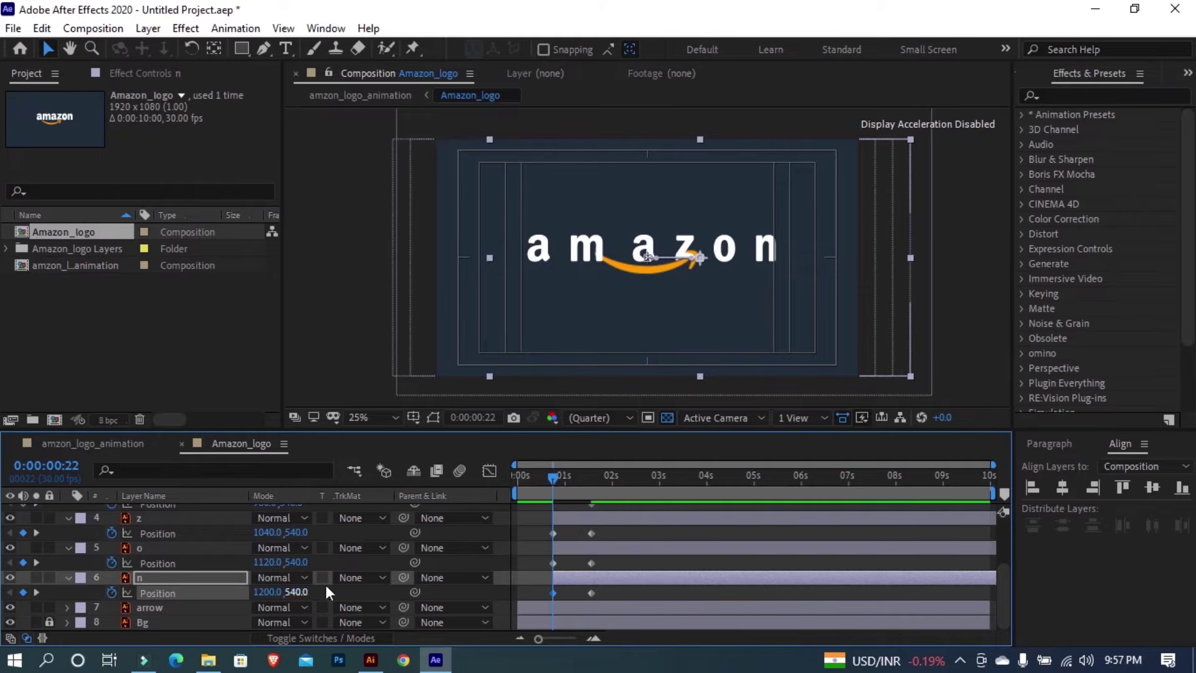
- Apply Easy Ease to all Position keyframes of the letters and move their end keyframes to about 0:00:01:23
drag(610, 593, 541, 519)
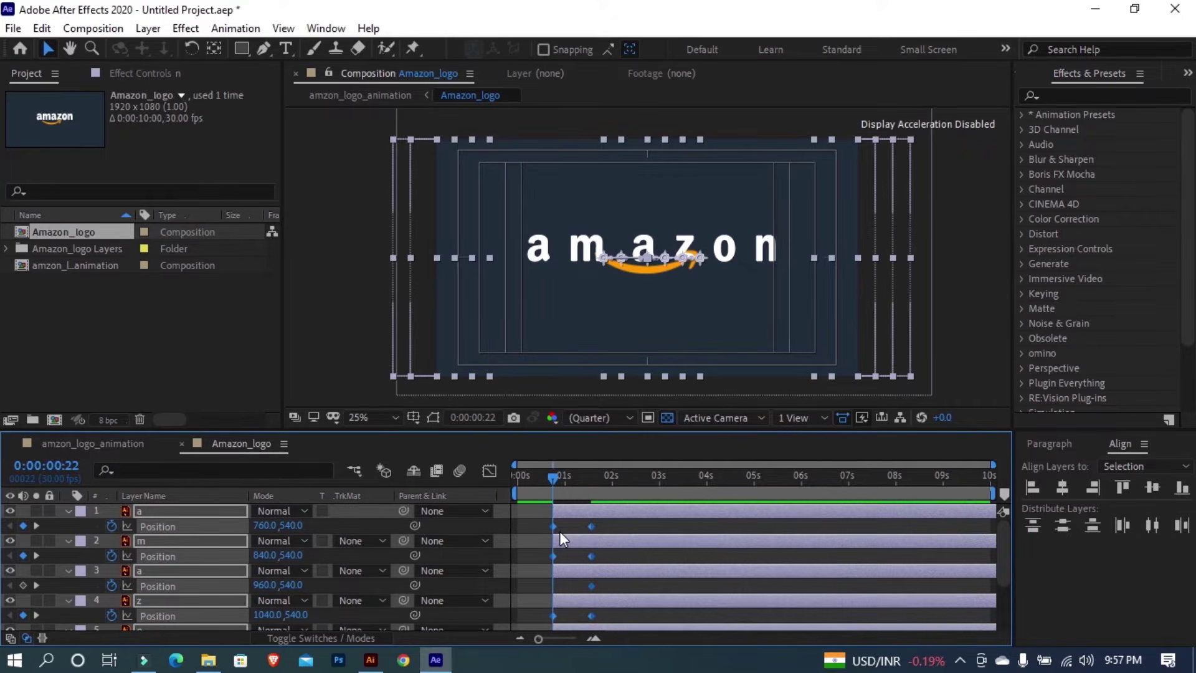
right_click(555, 525)
mouse_move(623, 515)
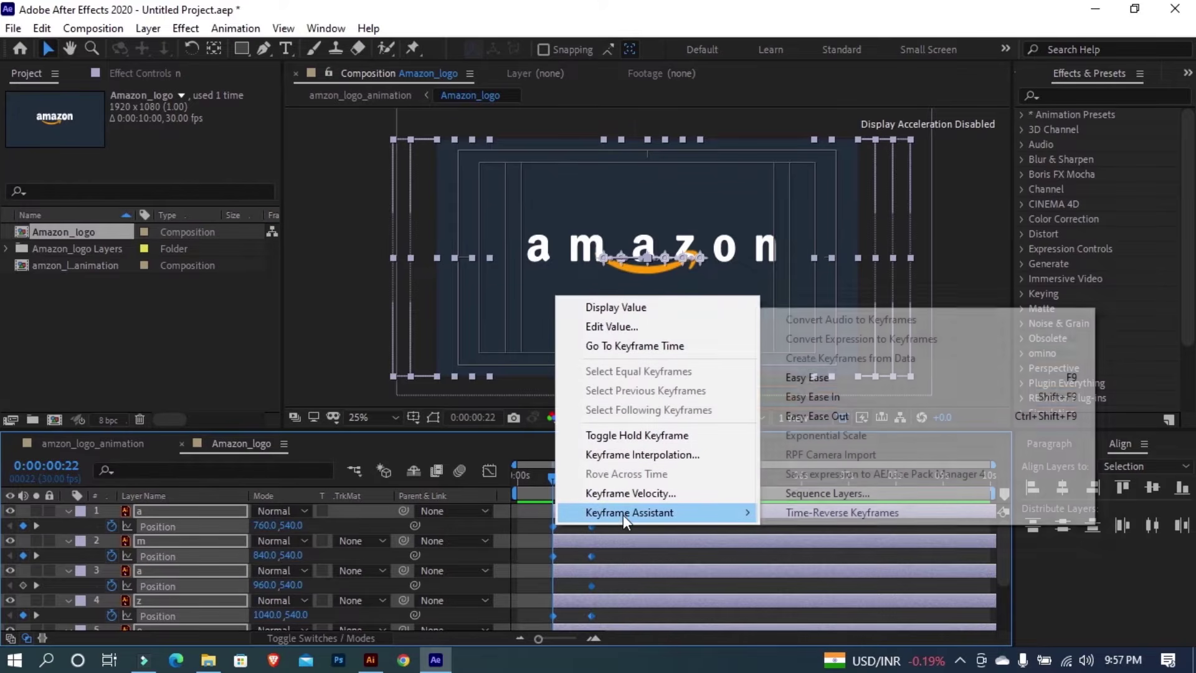
click(855, 385)
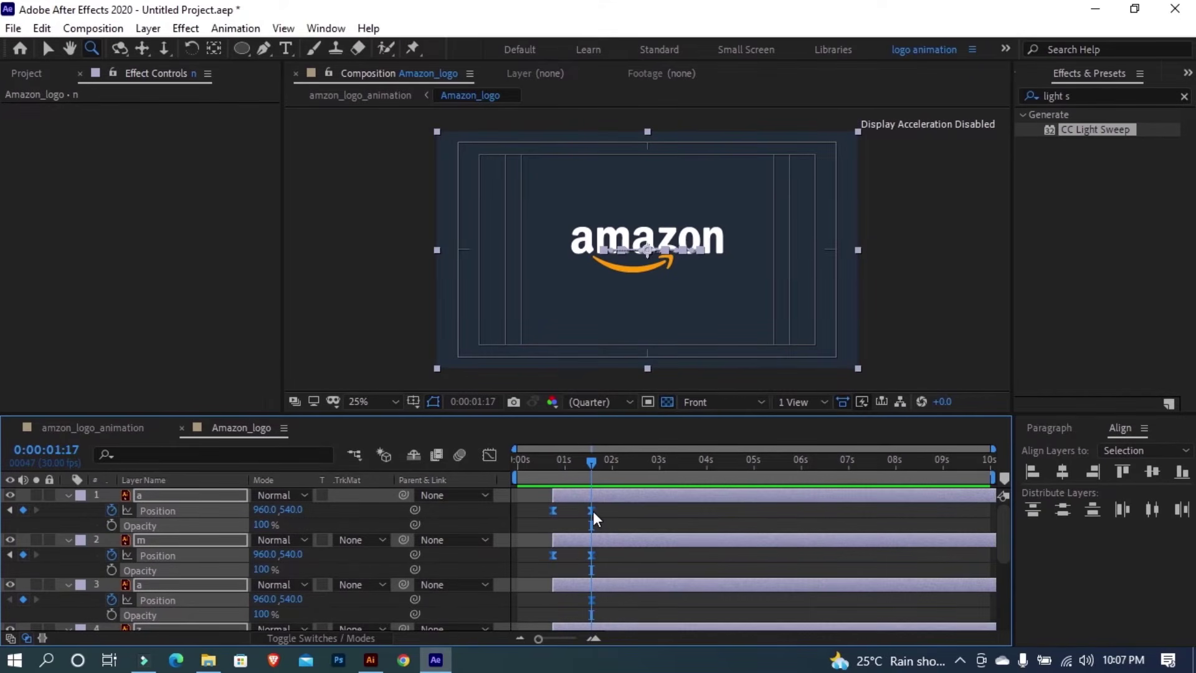
drag(592, 510, 601, 509)
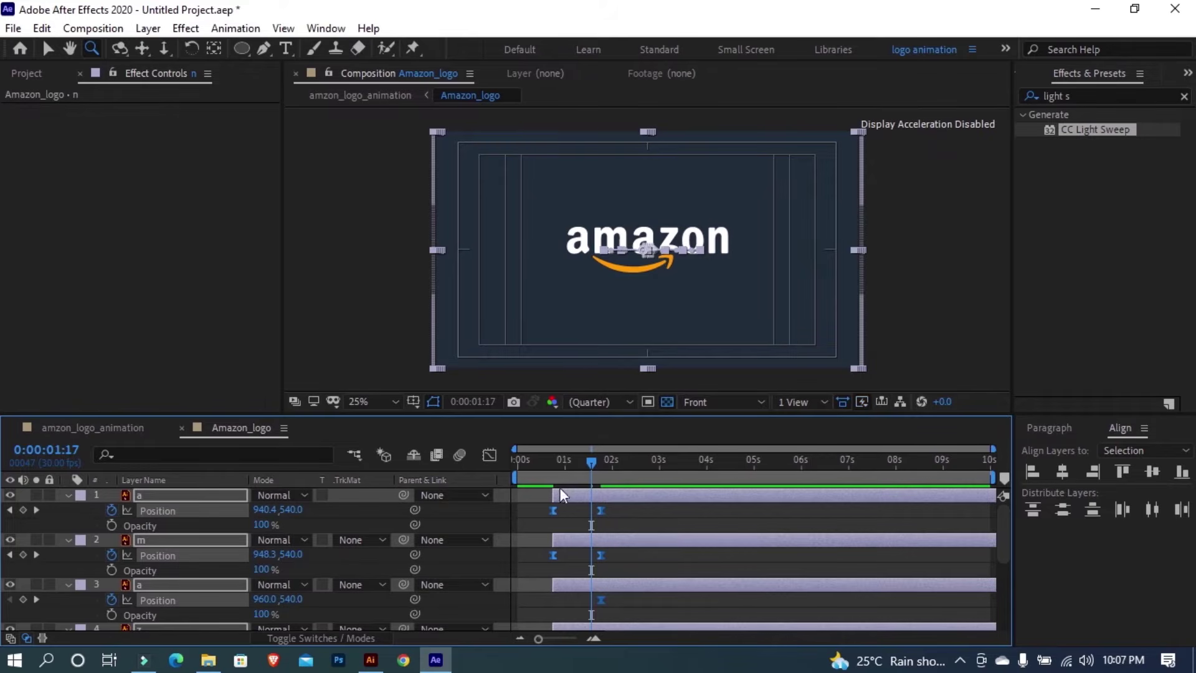
- Reshape the letters' Position speed graph to peak early, with about 79% influence on the end keyframes, and preview the motion
click(491, 456)
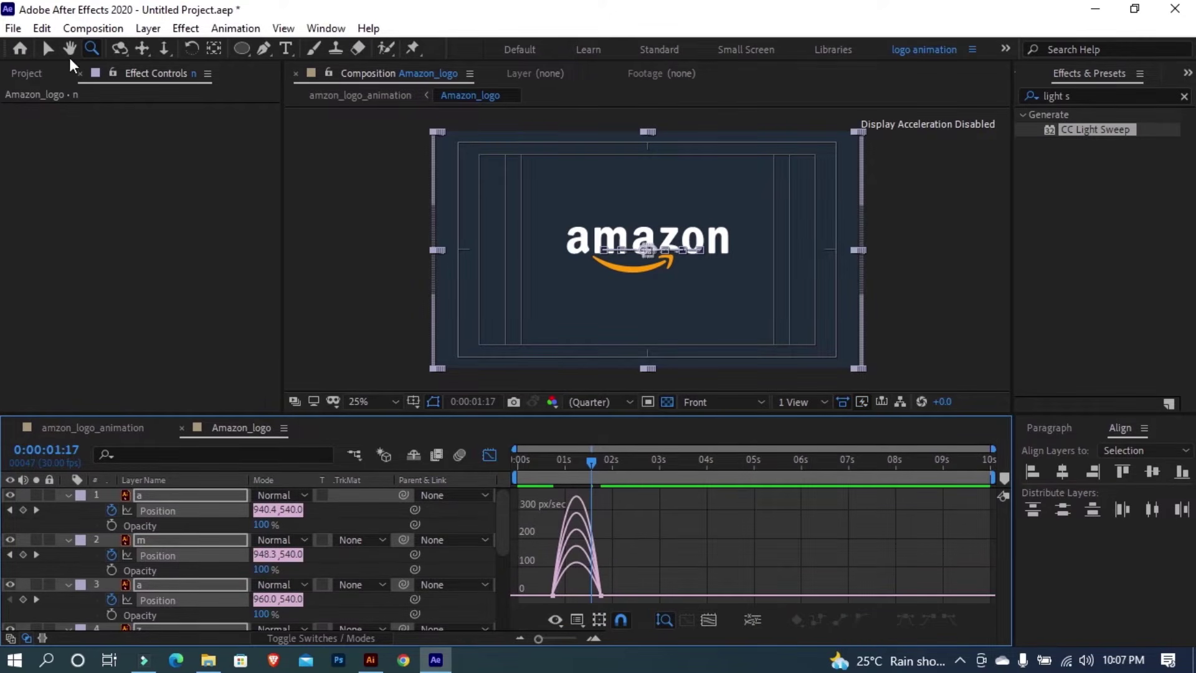
drag(610, 576, 589, 602)
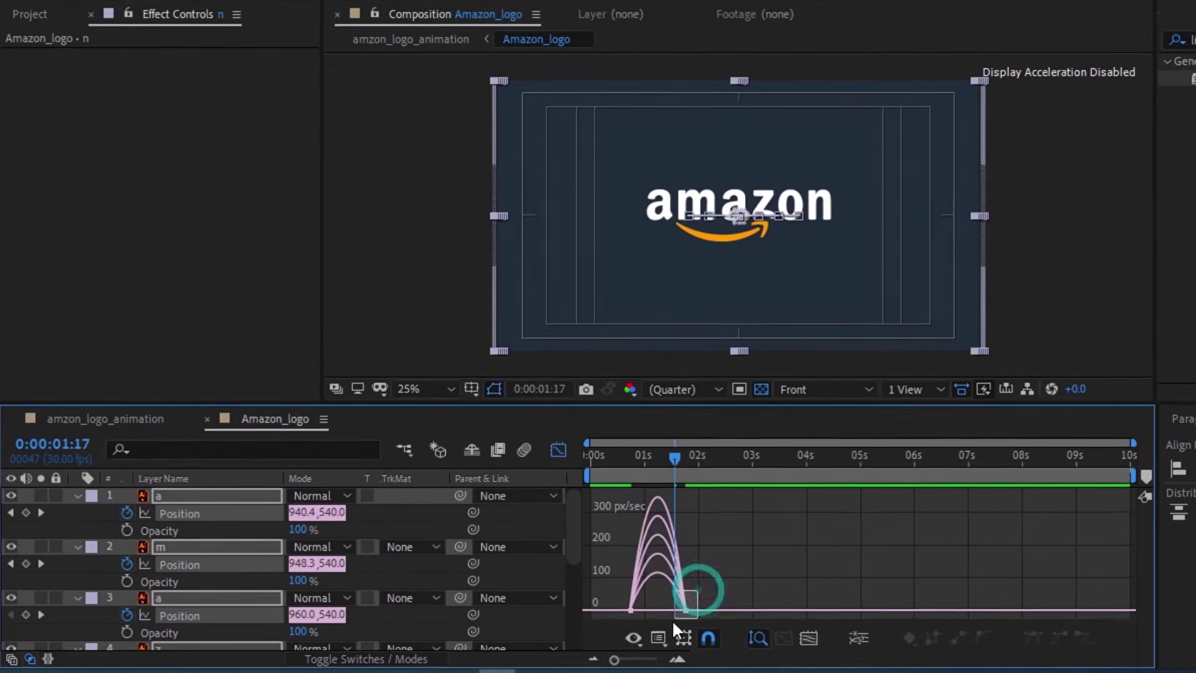
click(678, 659)
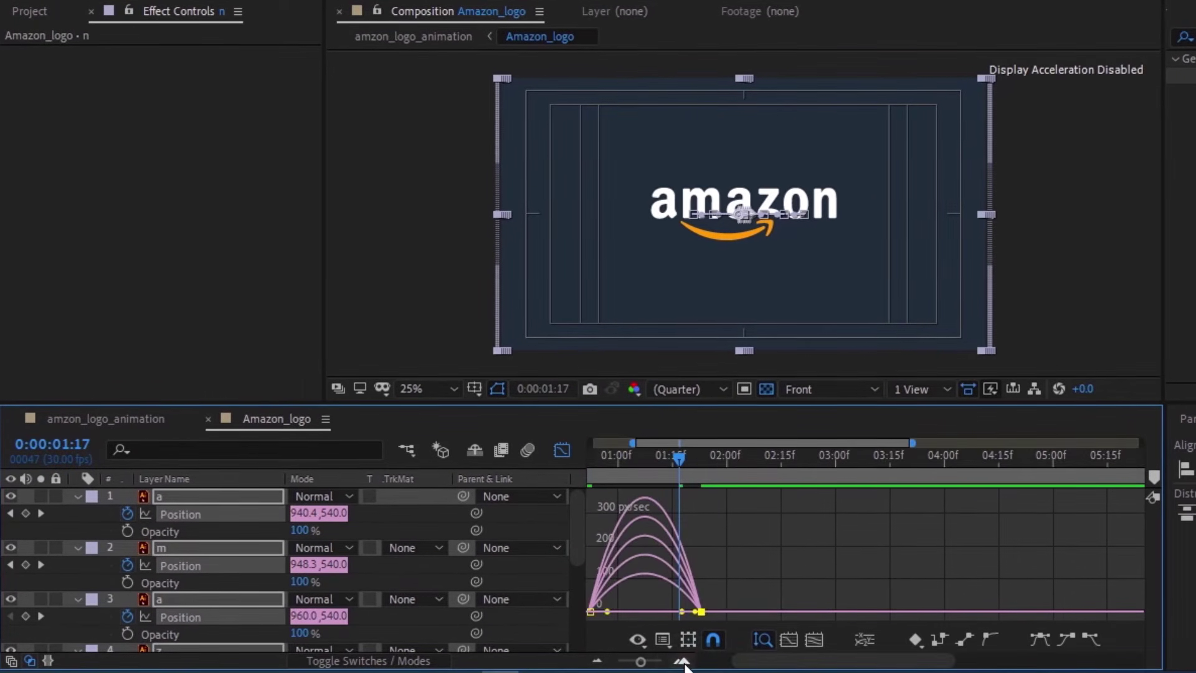
click(683, 661)
drag(804, 662, 763, 663)
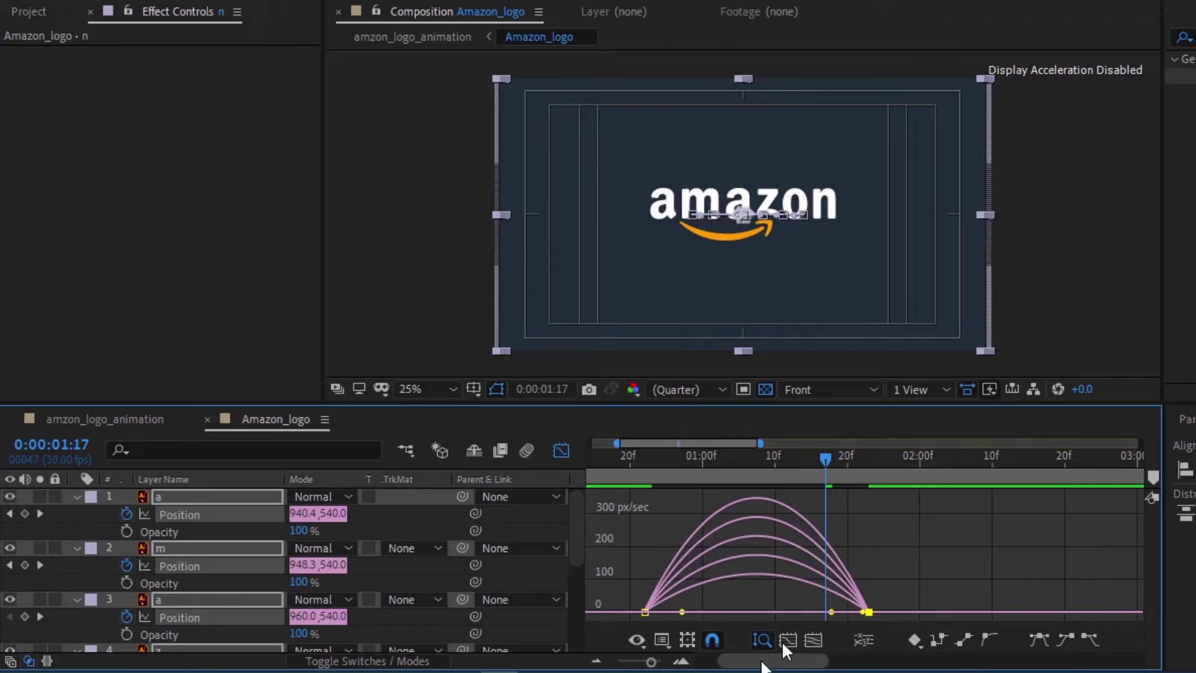
click(868, 612)
drag(831, 611, 779, 612)
drag(608, 596, 699, 613)
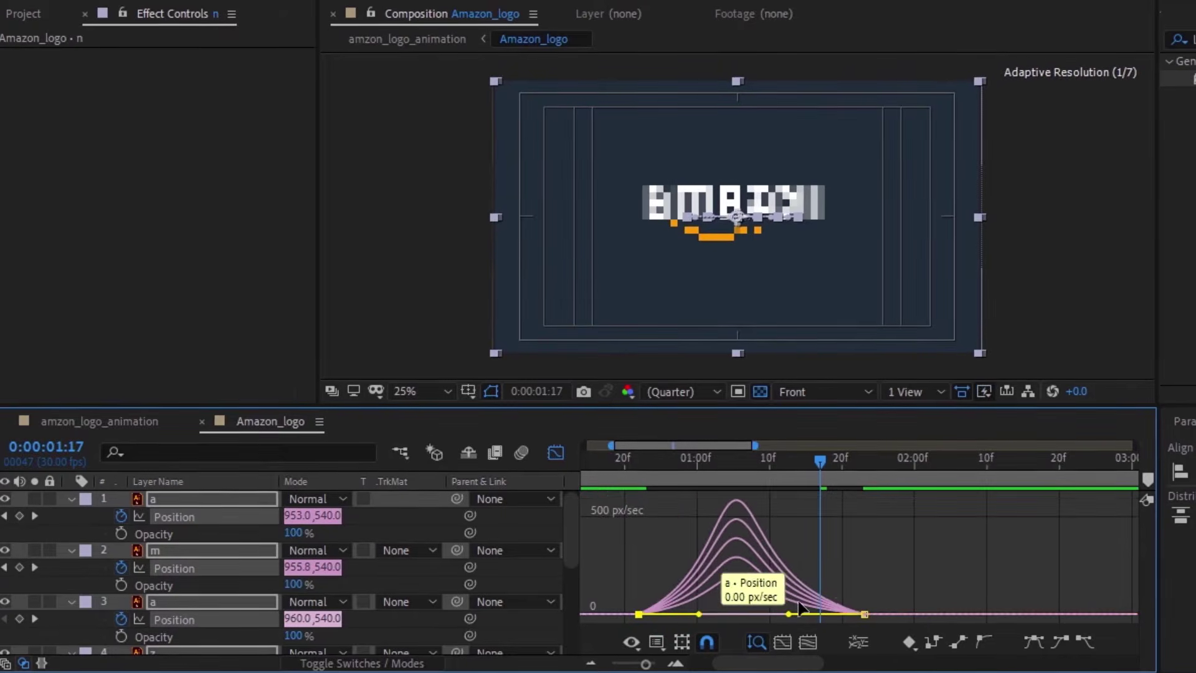
drag(879, 588, 768, 617)
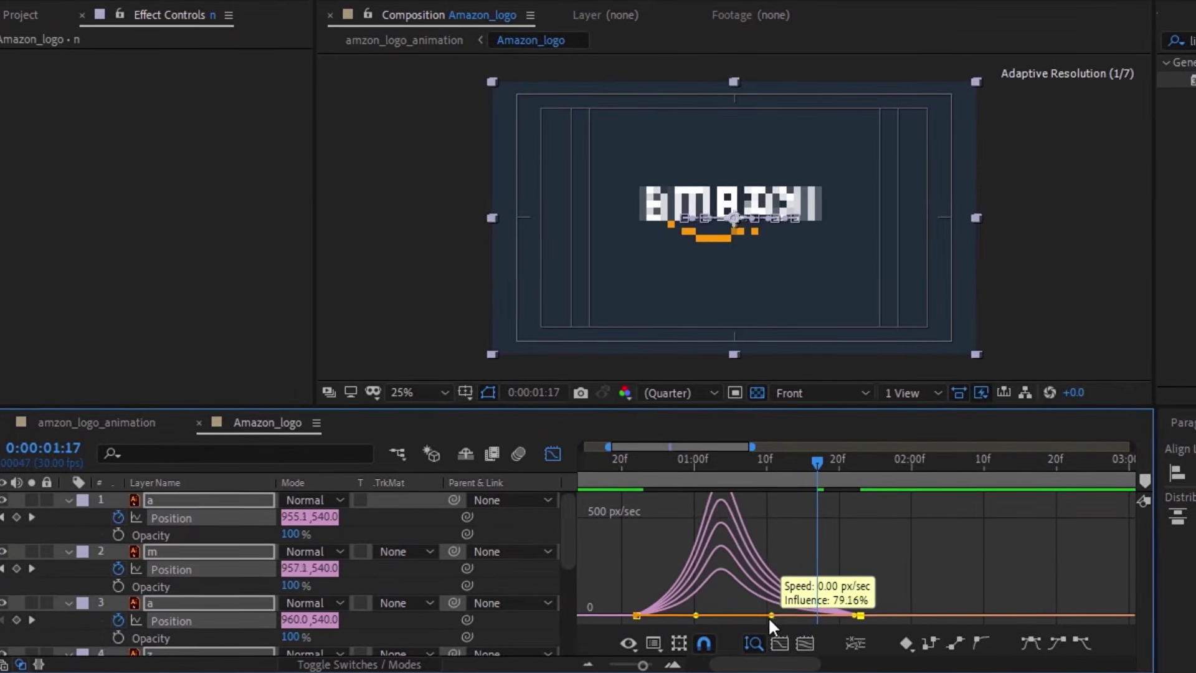
click(610, 462)
key(space)
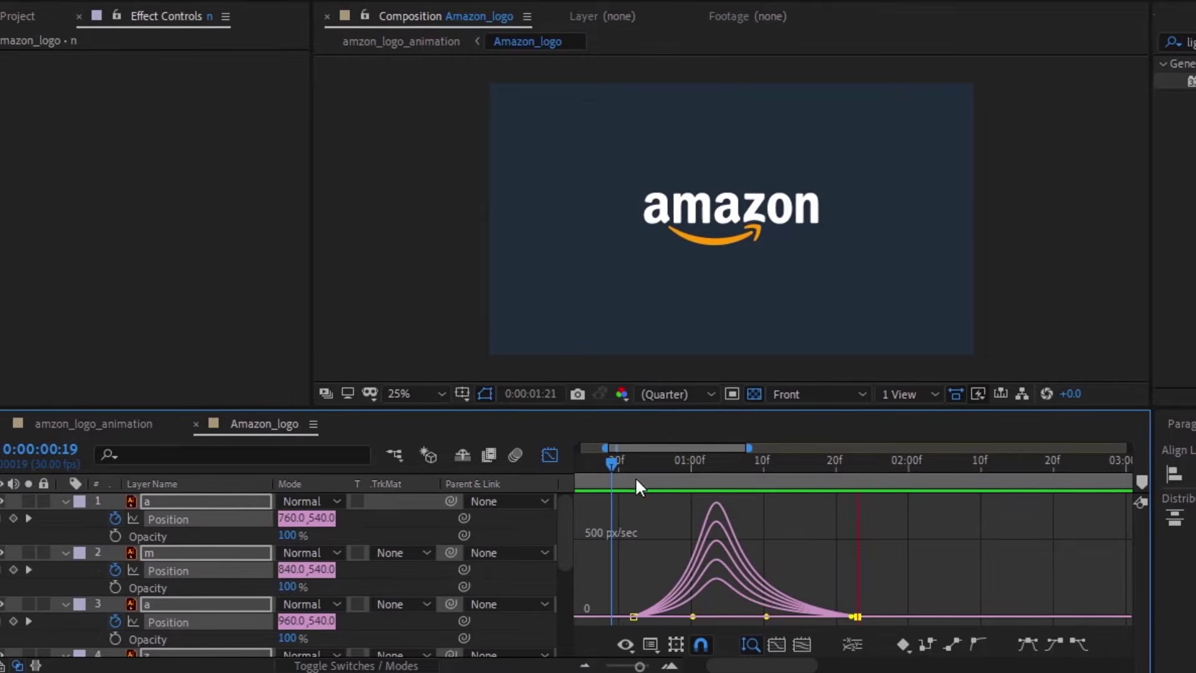
- Close the graph view, show the full timeline duration, collapse all layer properties and clear the selection
click(549, 455)
drag(640, 665, 601, 667)
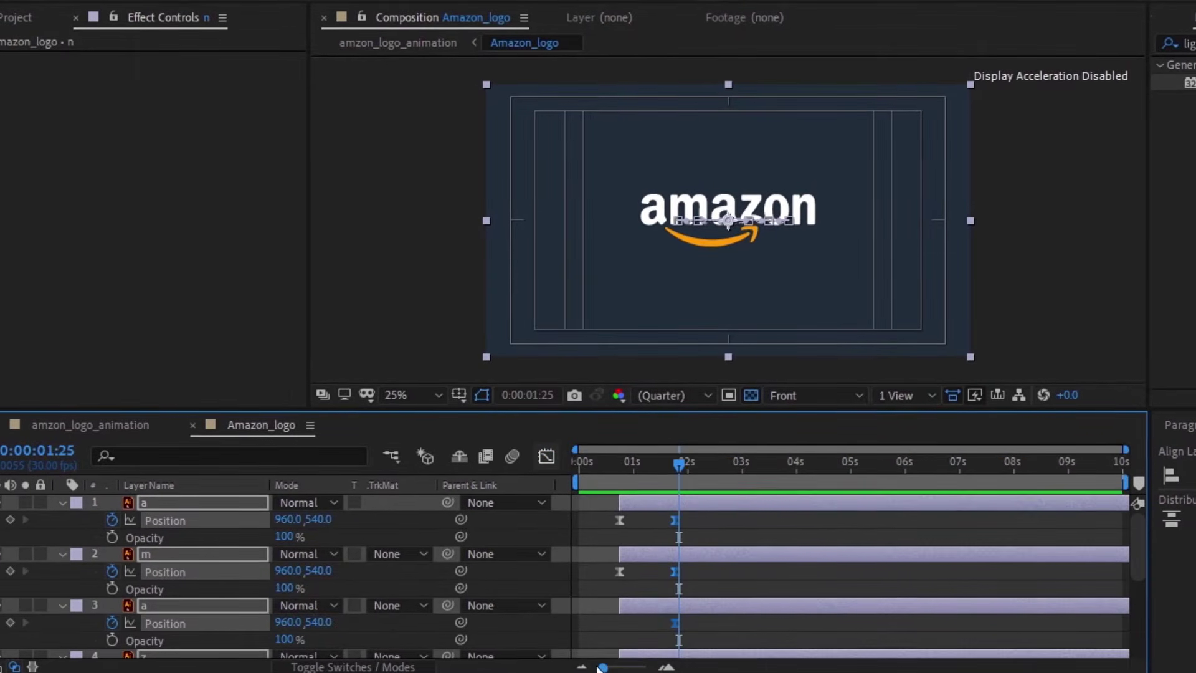
click(62, 505)
click(602, 570)
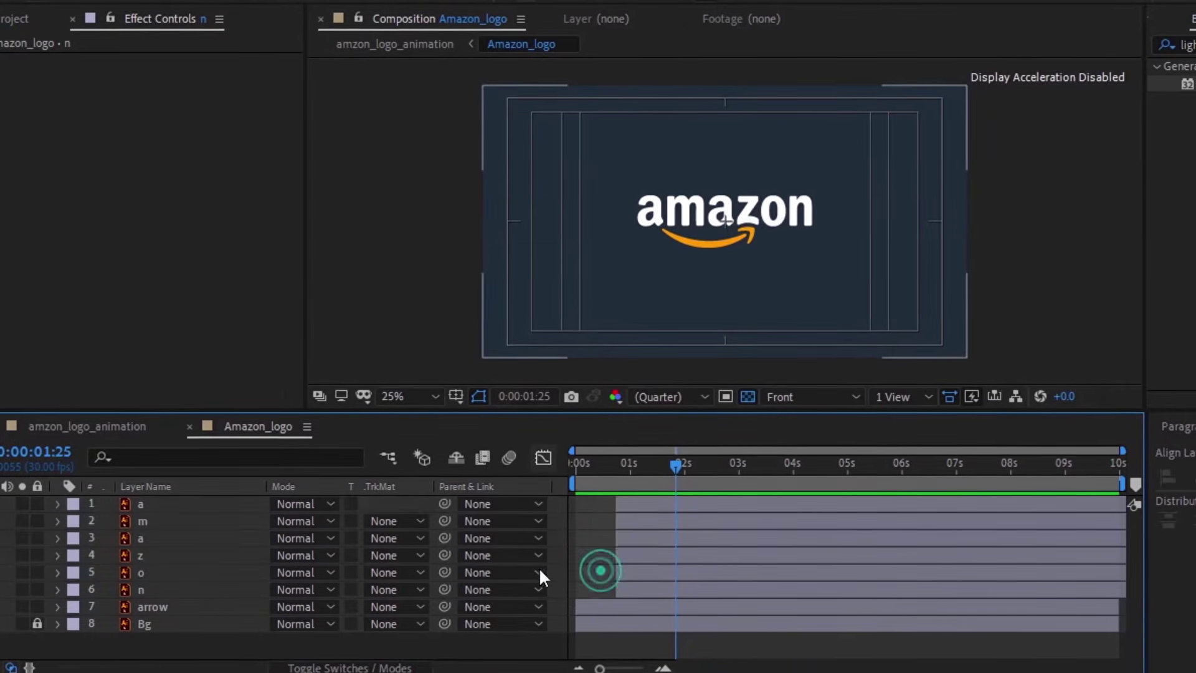
- Keyframe the Opacity of all six letter layers from 0% at 0:00:00:28 to 100% at about 0:00:01:17
click(162, 585)
shift+click(161, 507)
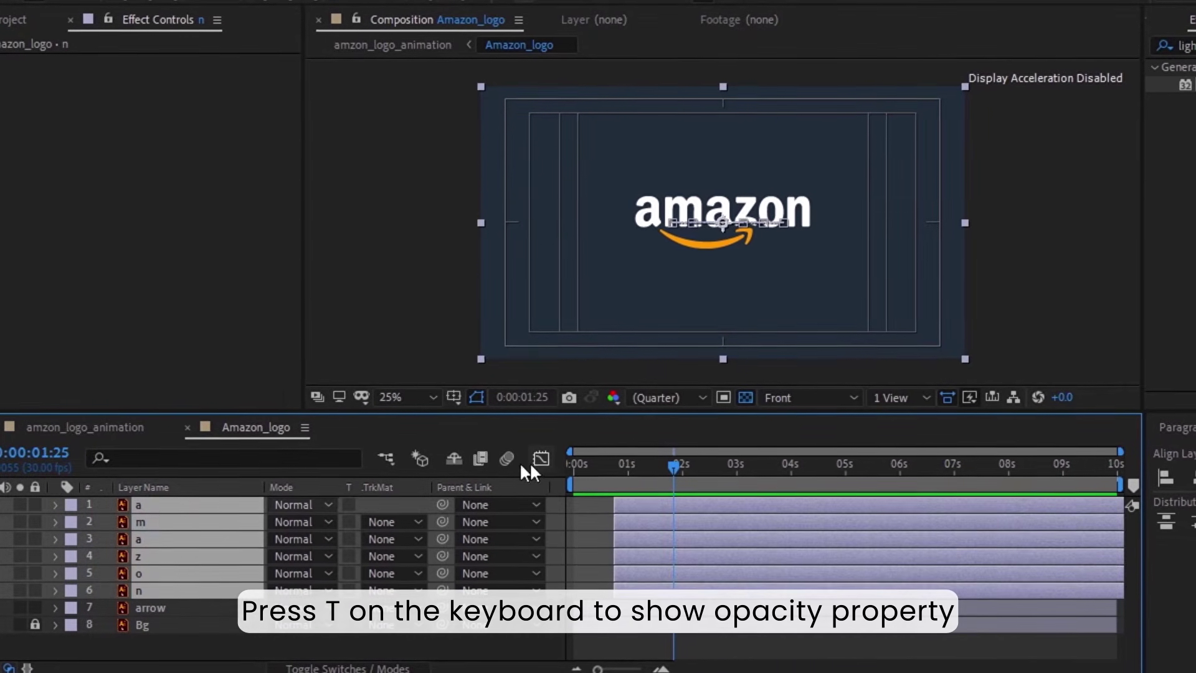
key(t)
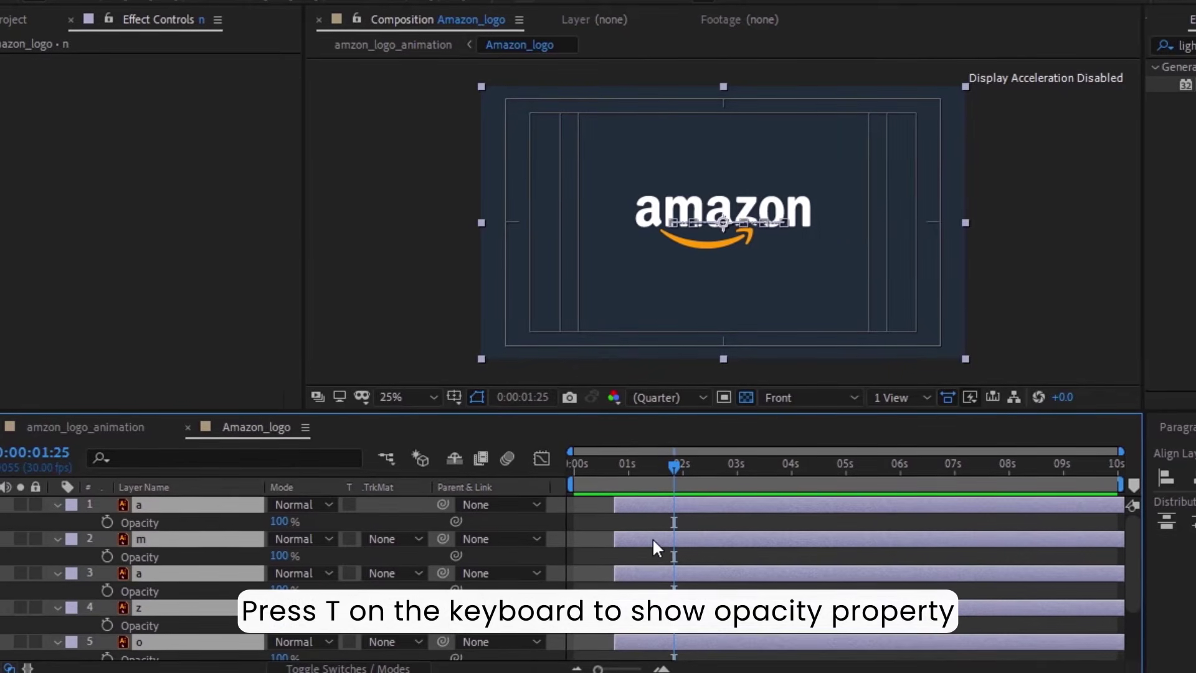
mouse_move(659, 472)
mouse_down()
mouse_move(638, 473)
mouse_move(673, 481)
mouse_move(636, 474)
mouse_up()
click(112, 520)
drag(290, 516, 162, 509)
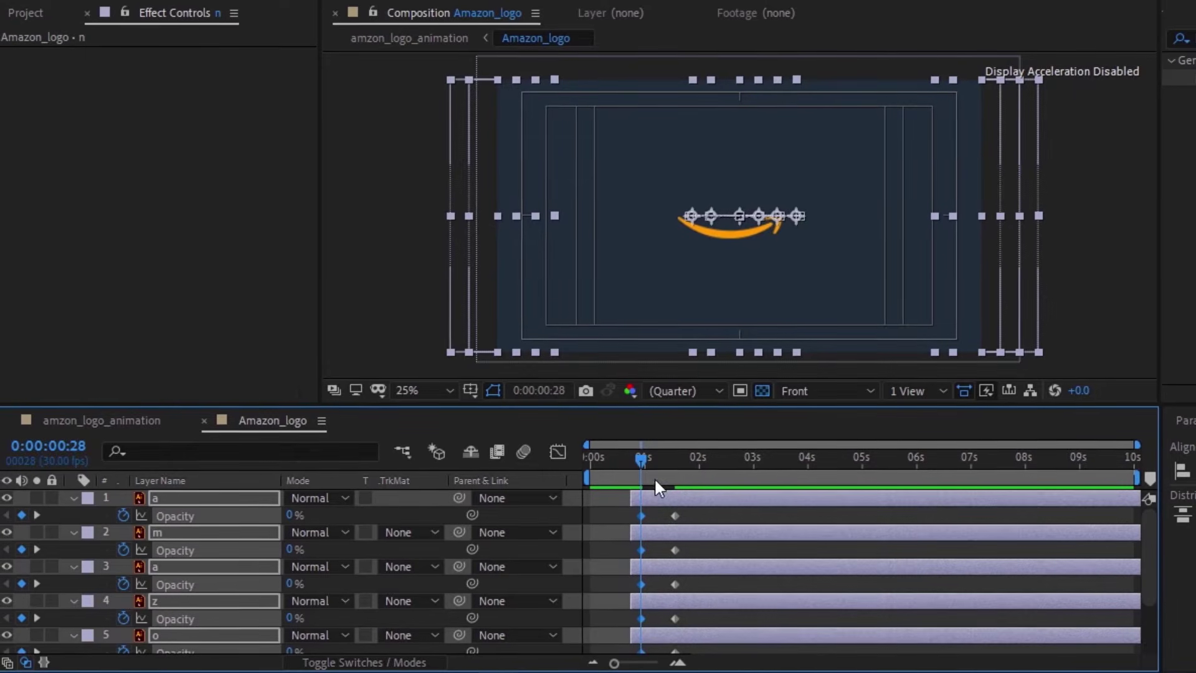
- Scrub through the letters' fade-in and play the animation from the start to check it
drag(634, 461, 671, 464)
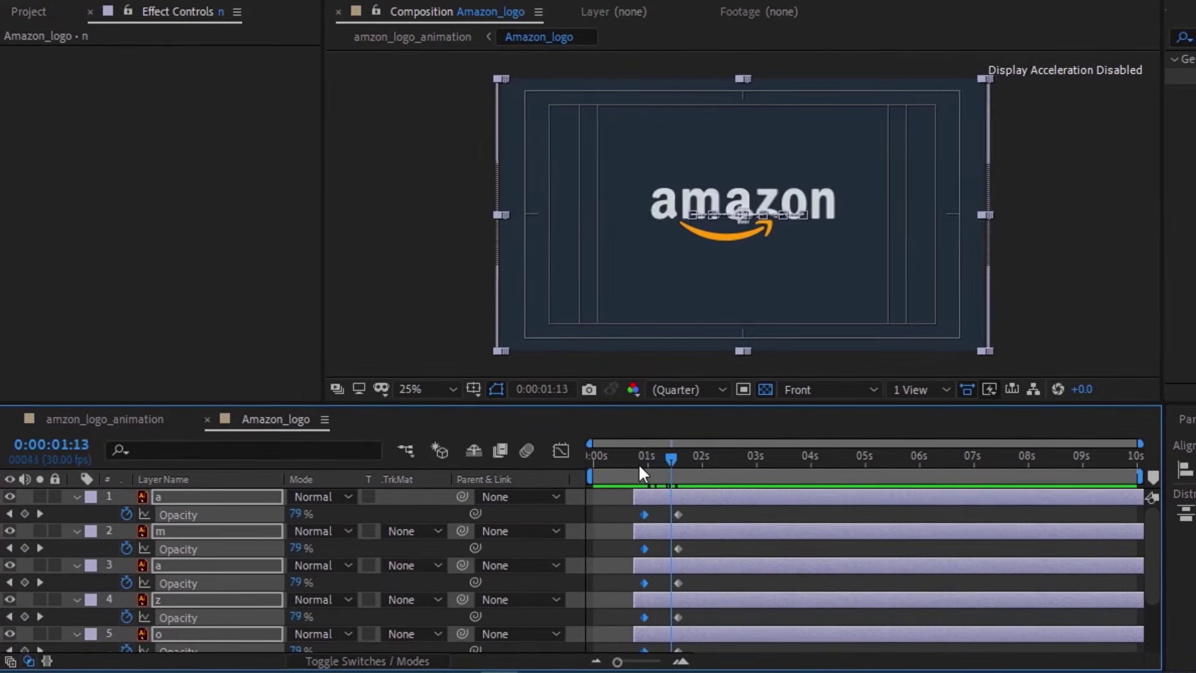
key(Home)
key(space)
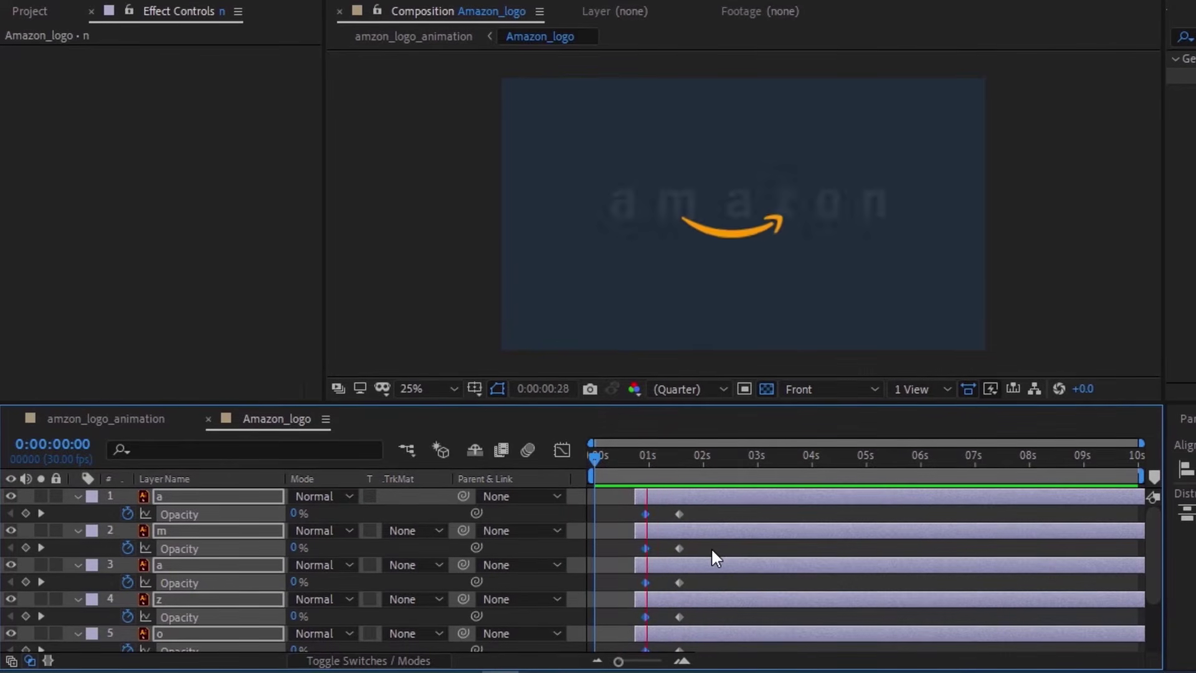
key(space)
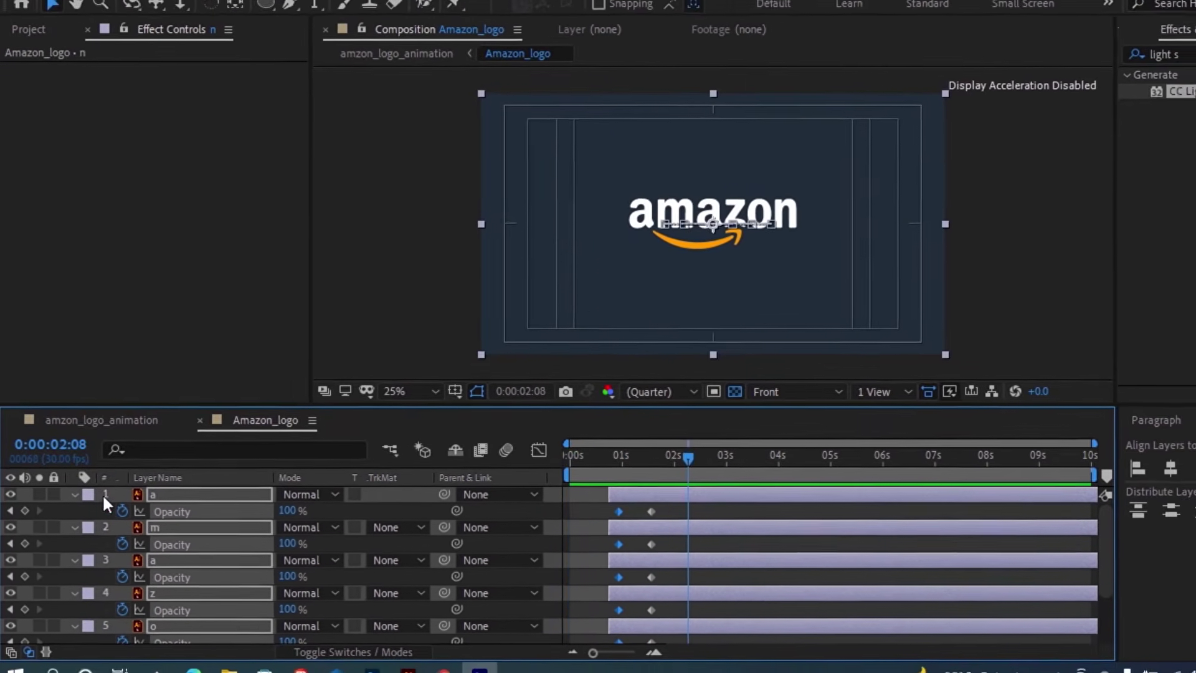
- Collapse the letter properties and draw an elliptical mask on the arrow layer around the smile curve with the Ellipse Tool
click(74, 494)
click(179, 592)
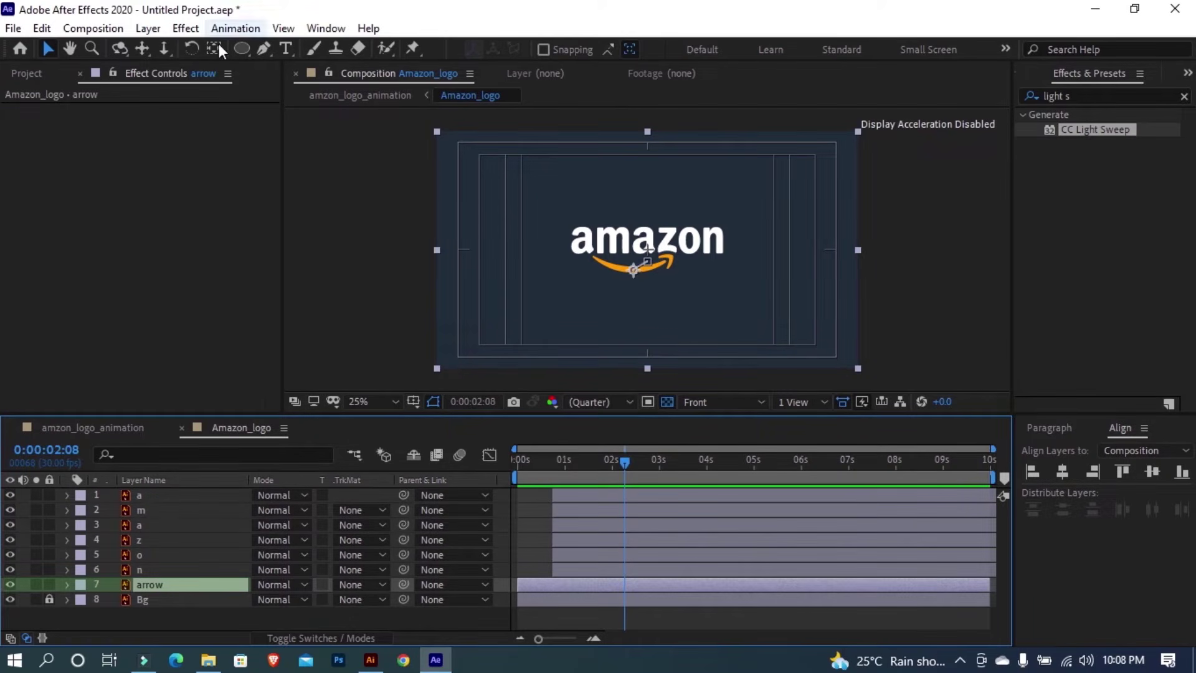
click(236, 48)
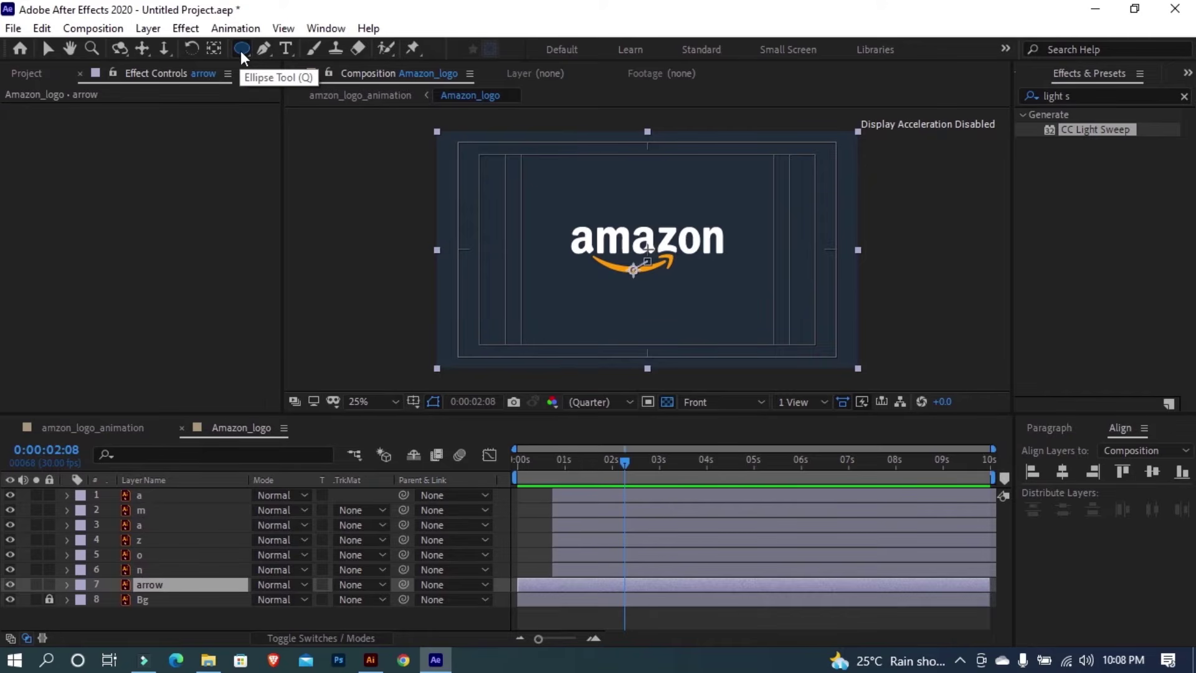
click(243, 48)
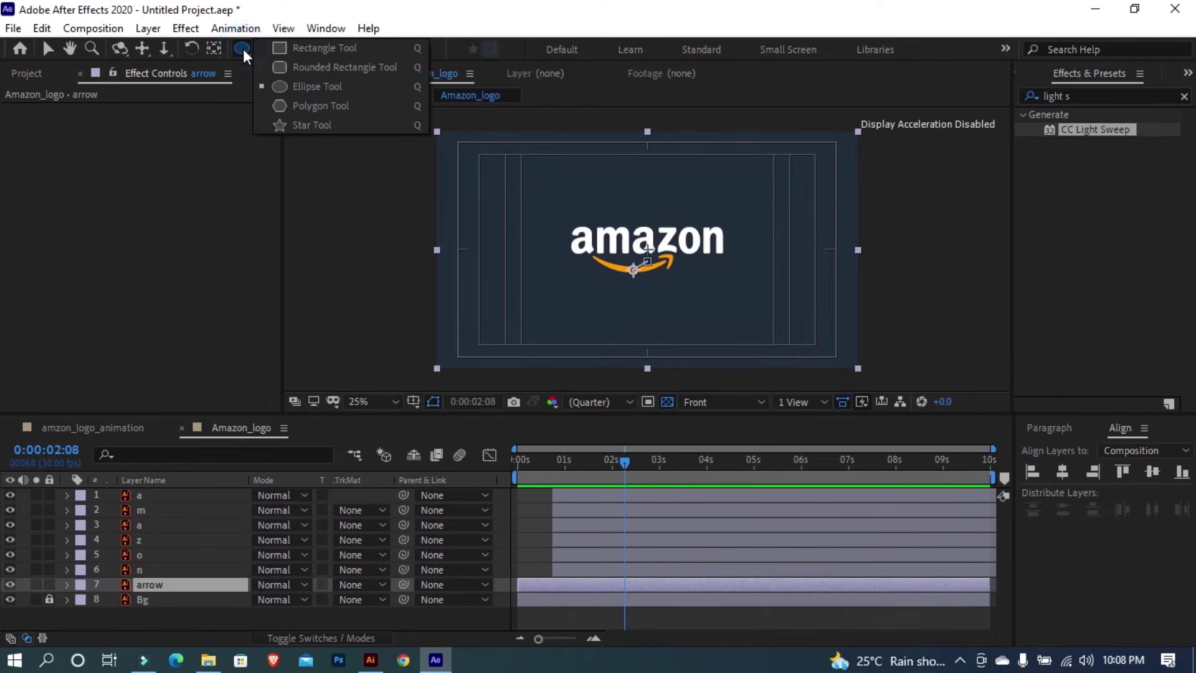
click(286, 85)
scroll(700, 297, up, 4)
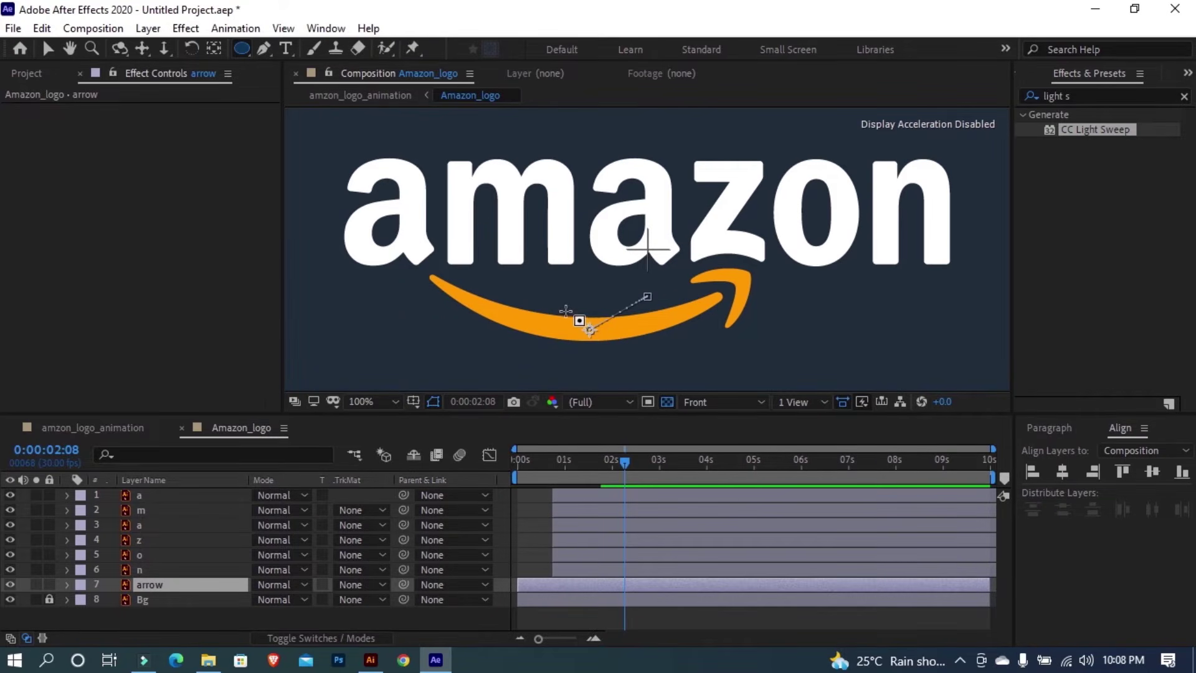
drag(404, 228, 700, 353)
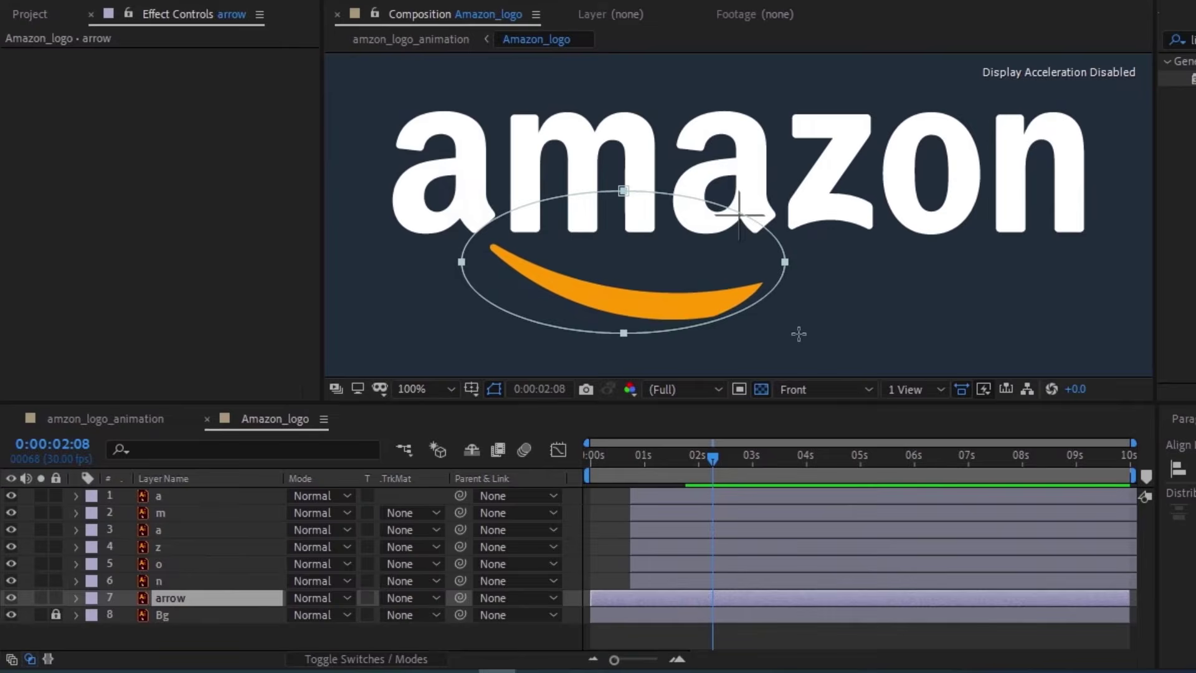
- Finish the elliptical mask so it encloses the whole arrow, and expand Mask 1's properties
drag(799, 334, 897, 344)
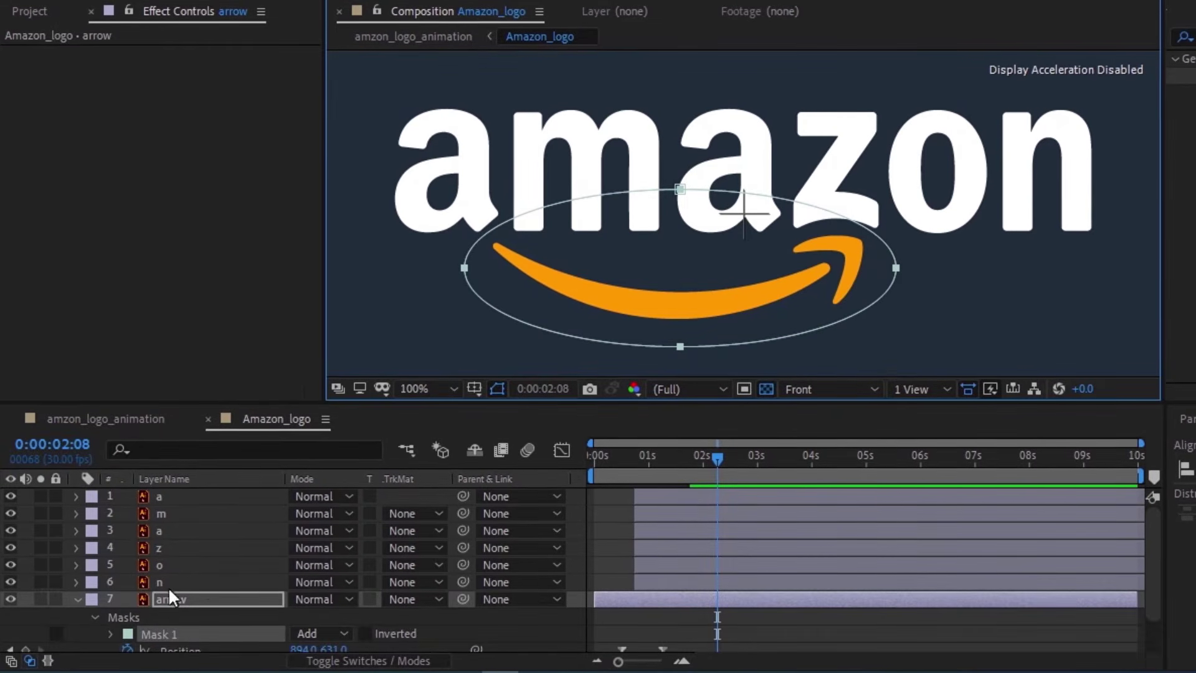
scroll(174, 598, down, 2)
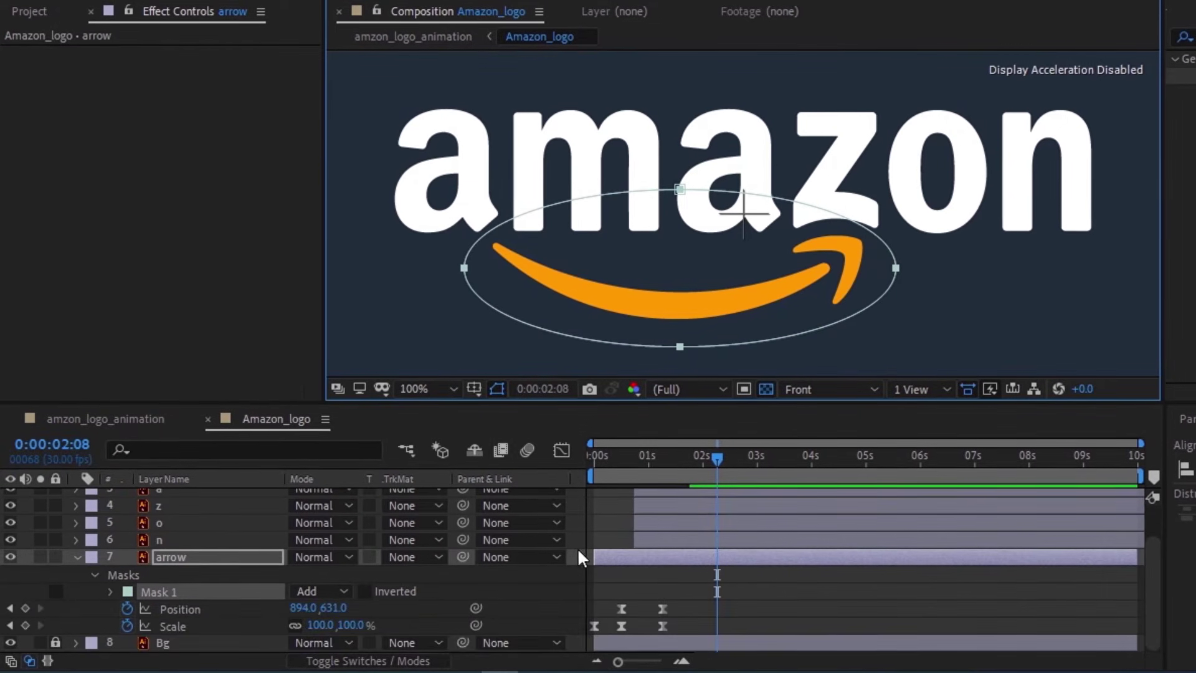
click(168, 592)
click(110, 591)
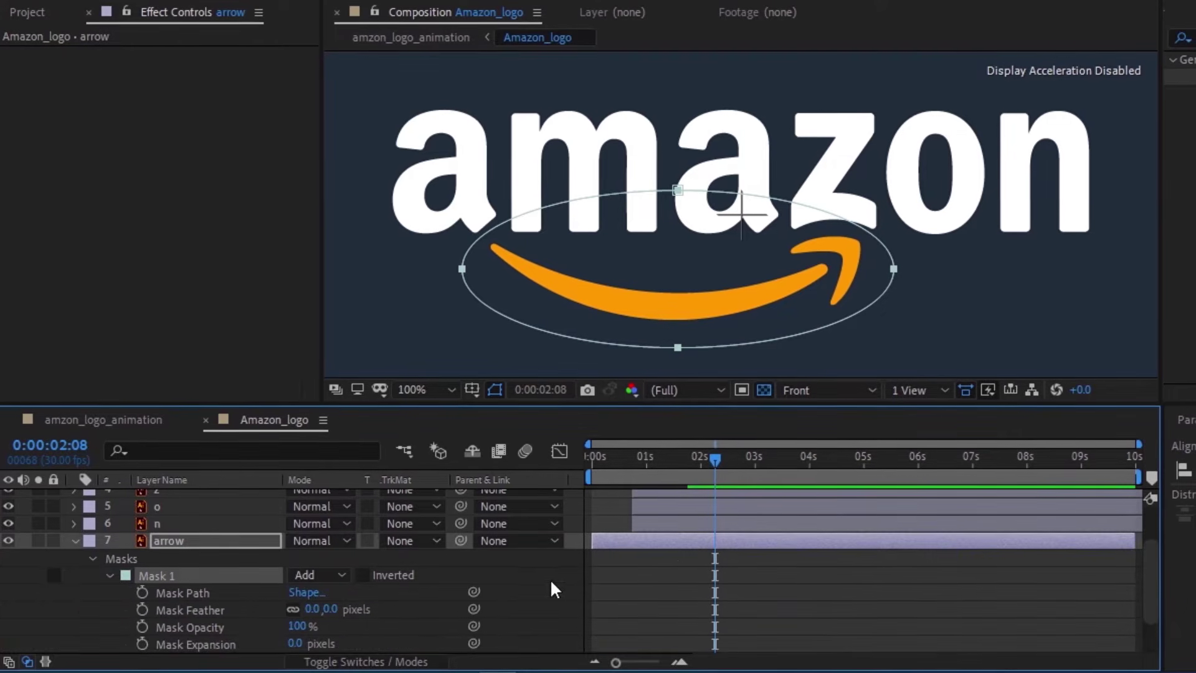
scroll(663, 551, down, 2)
scroll(667, 541, up, 2)
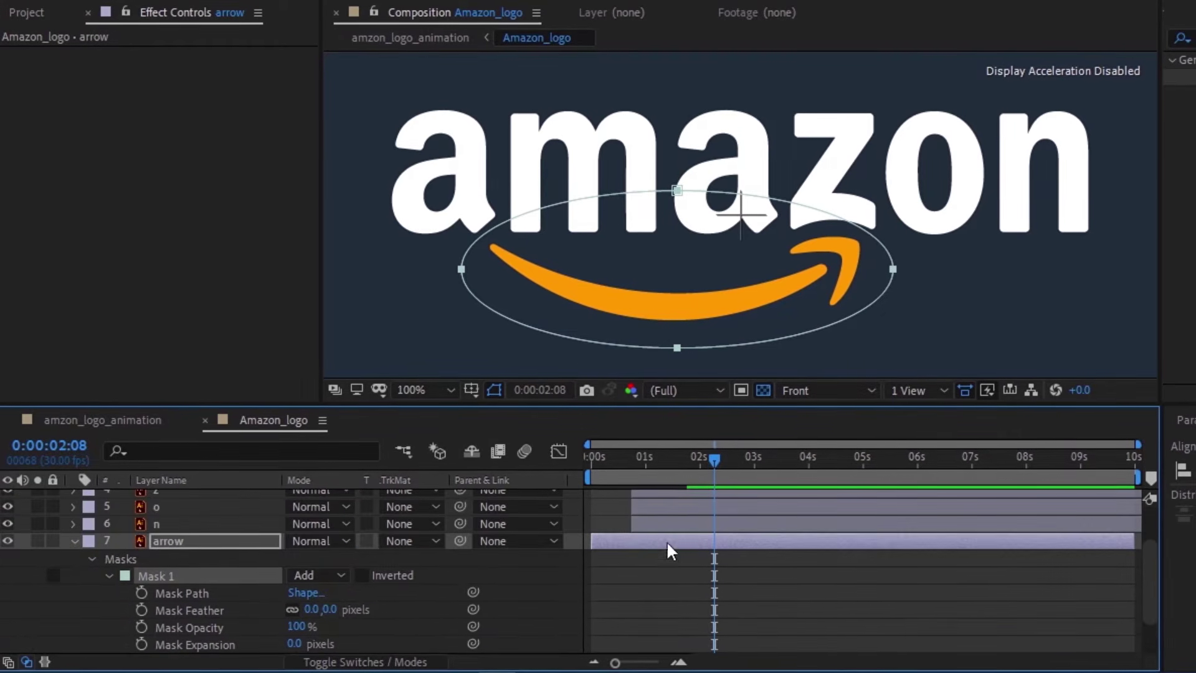
- Keyframe the arrow's Mask Path at about 0:00:00:11, keeping the full ellipse, and return to 0:00:00:00
click(630, 475)
scroll(744, 291, down, 4)
scroll(744, 291, up, 2)
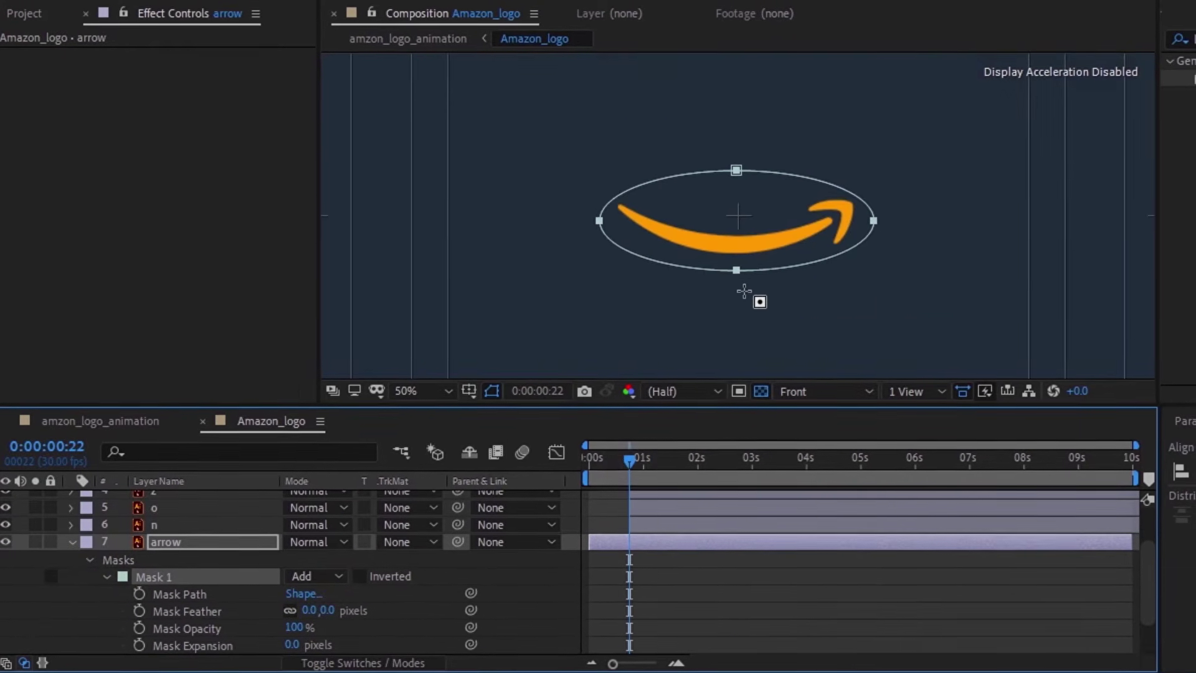
scroll(646, 602, down, 3)
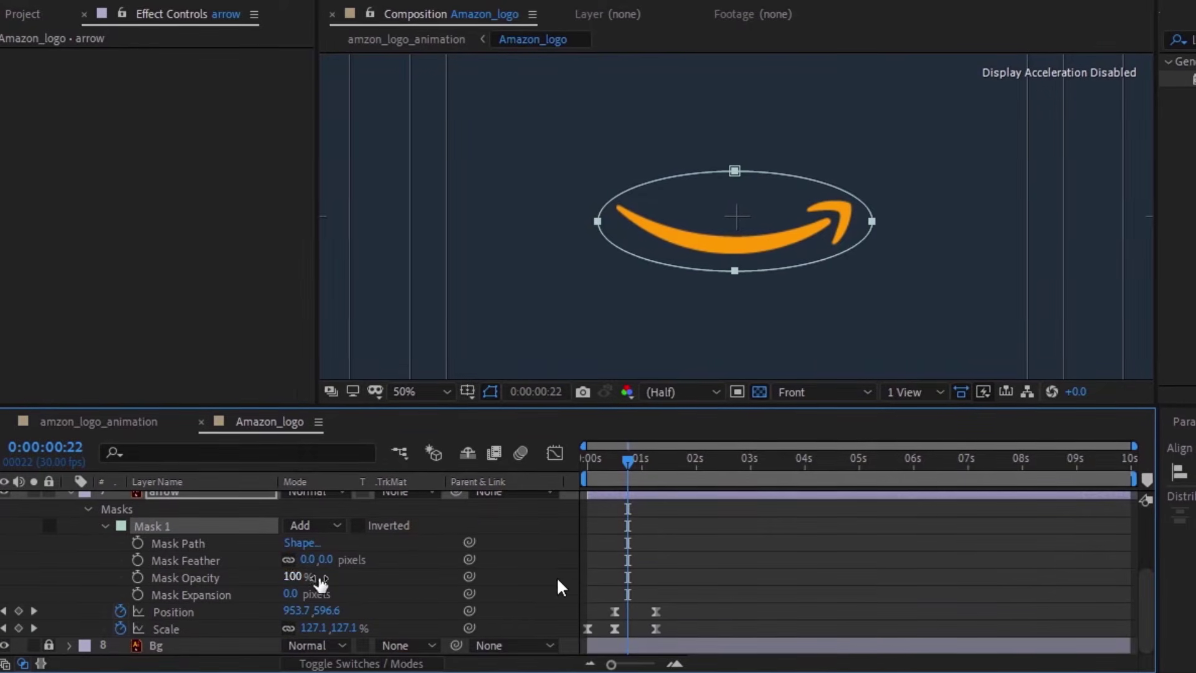
scroll(743, 576, up, 3)
drag(628, 471, 578, 480)
click(135, 595)
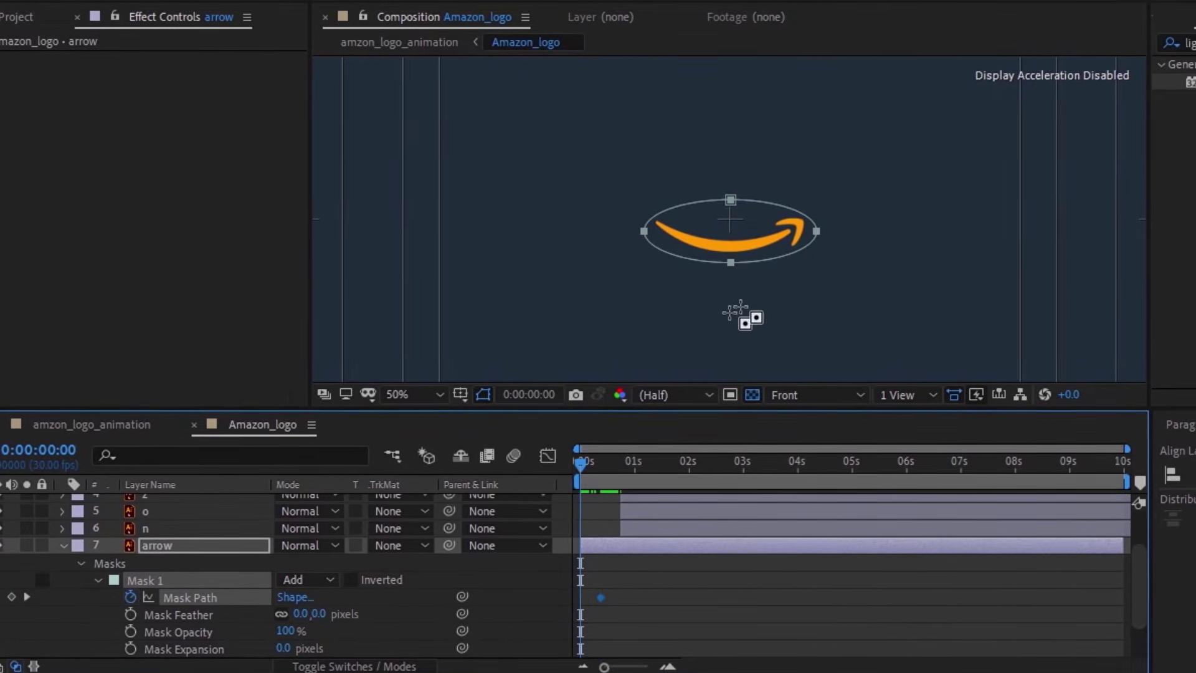
- Shrink the arrow's mask at 0:00:00:00 to a tiny ellipse over the middle of the smile curve
key(period)
key(period)
key(comma)
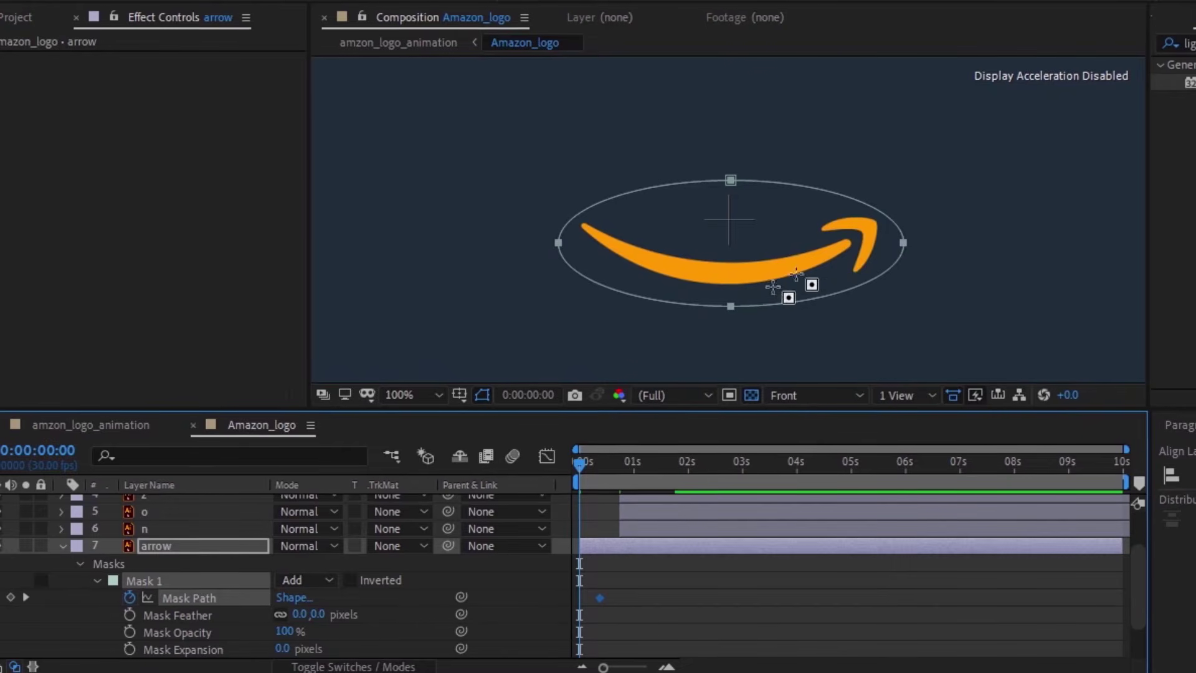
double_click(903, 244)
drag(902, 243, 771, 262)
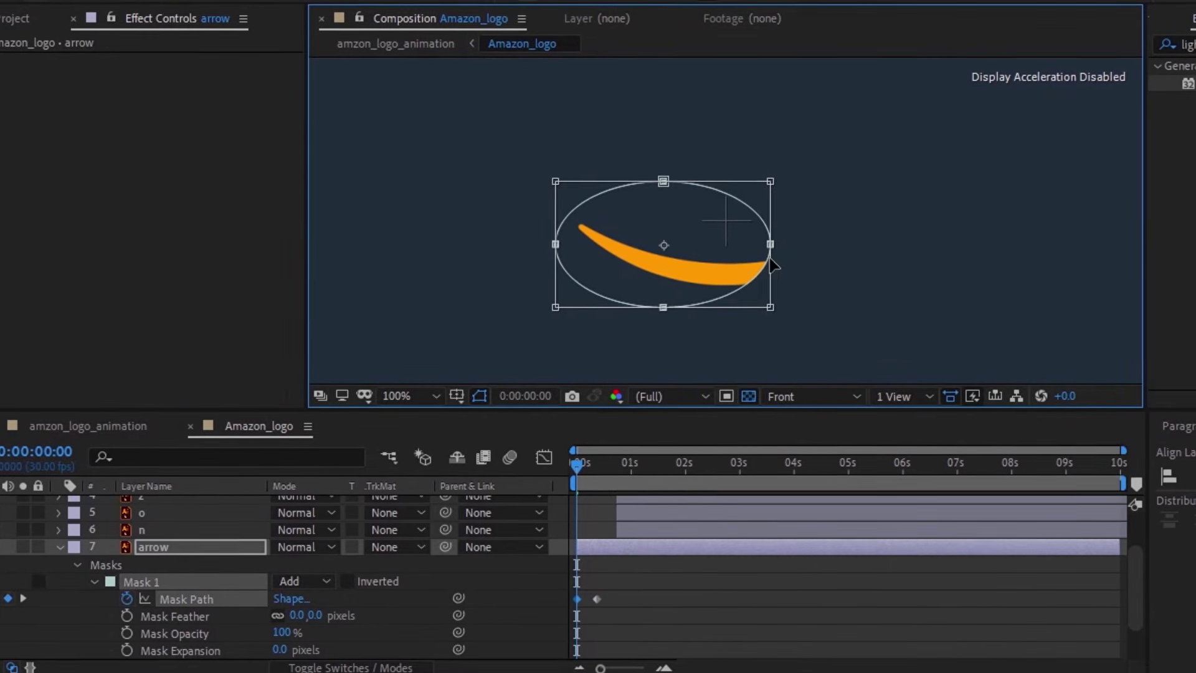
drag(552, 244, 699, 274)
drag(734, 181, 732, 266)
drag(733, 312, 718, 280)
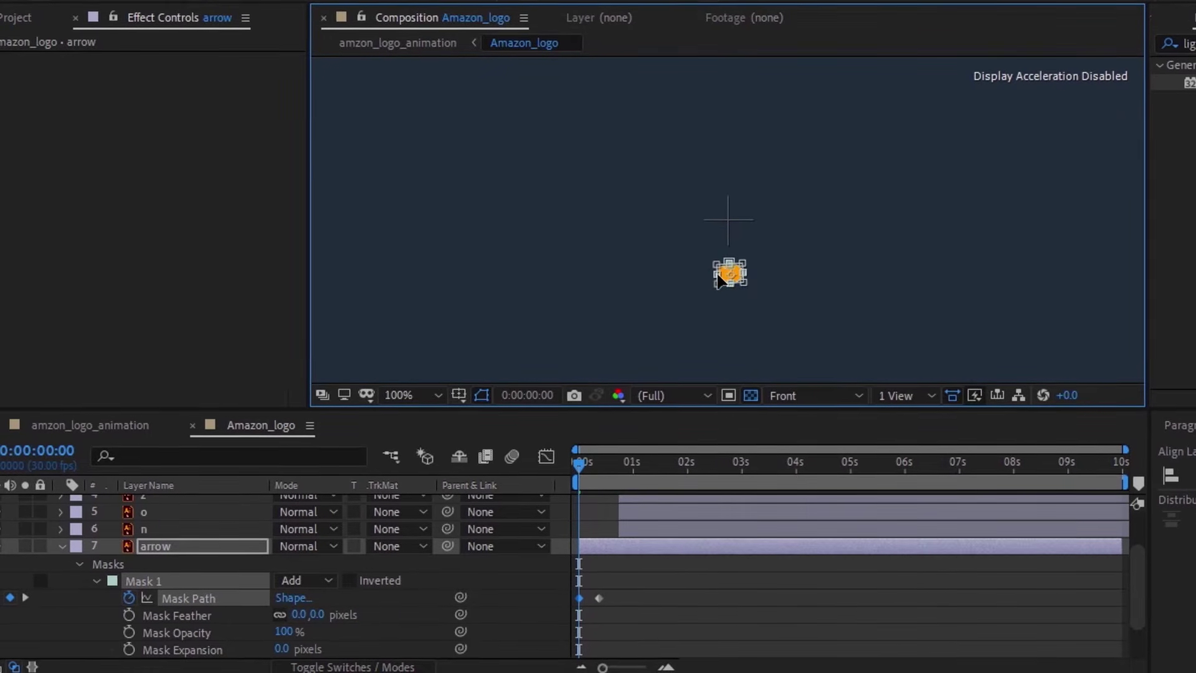
- Set Mask 1's feather to 15 pixels and move the second Mask Path keyframe earlier to about 0:00:00:08
click(318, 615)
key(Return)
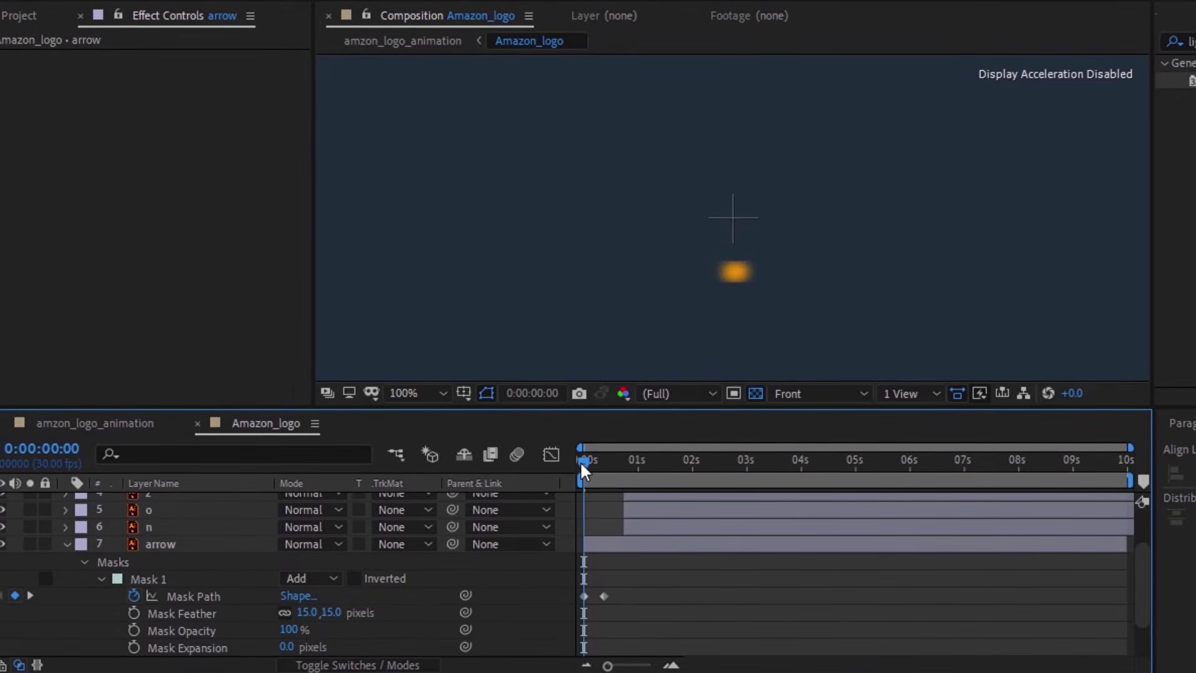
drag(580, 460, 605, 461)
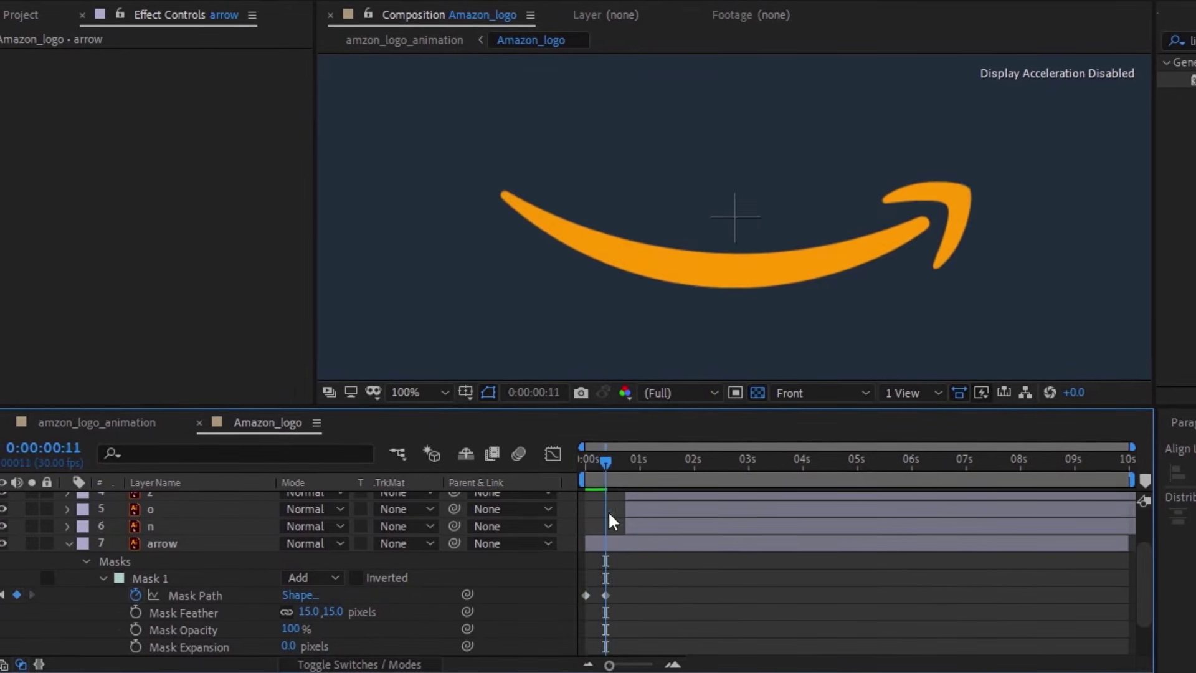
drag(606, 595, 581, 597)
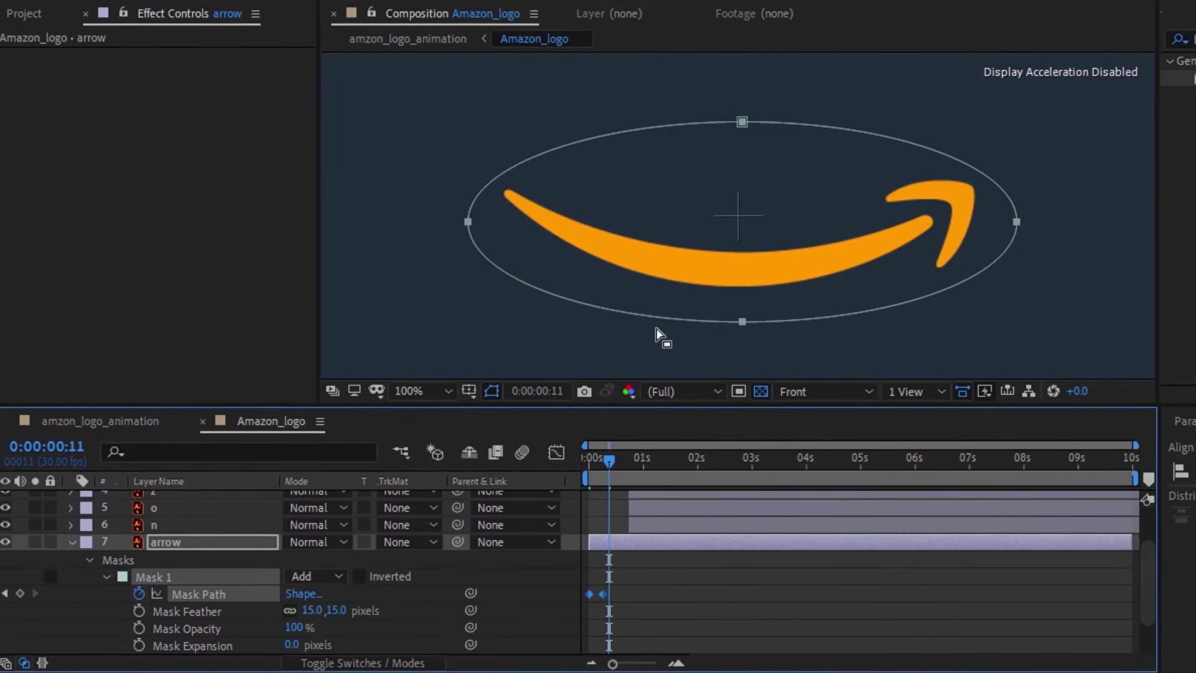
key(period)
click(638, 589)
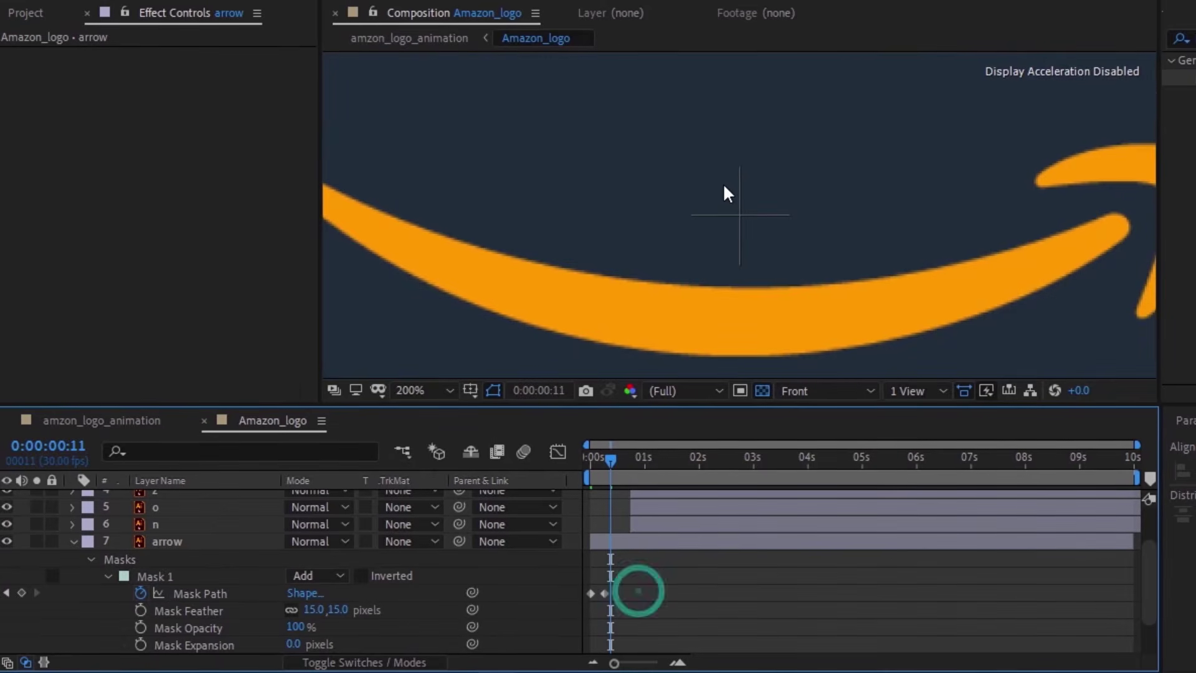
- Play the animation from the start to check the arrow's mask reveal
key(comma)
key(comma)
drag(609, 457, 580, 461)
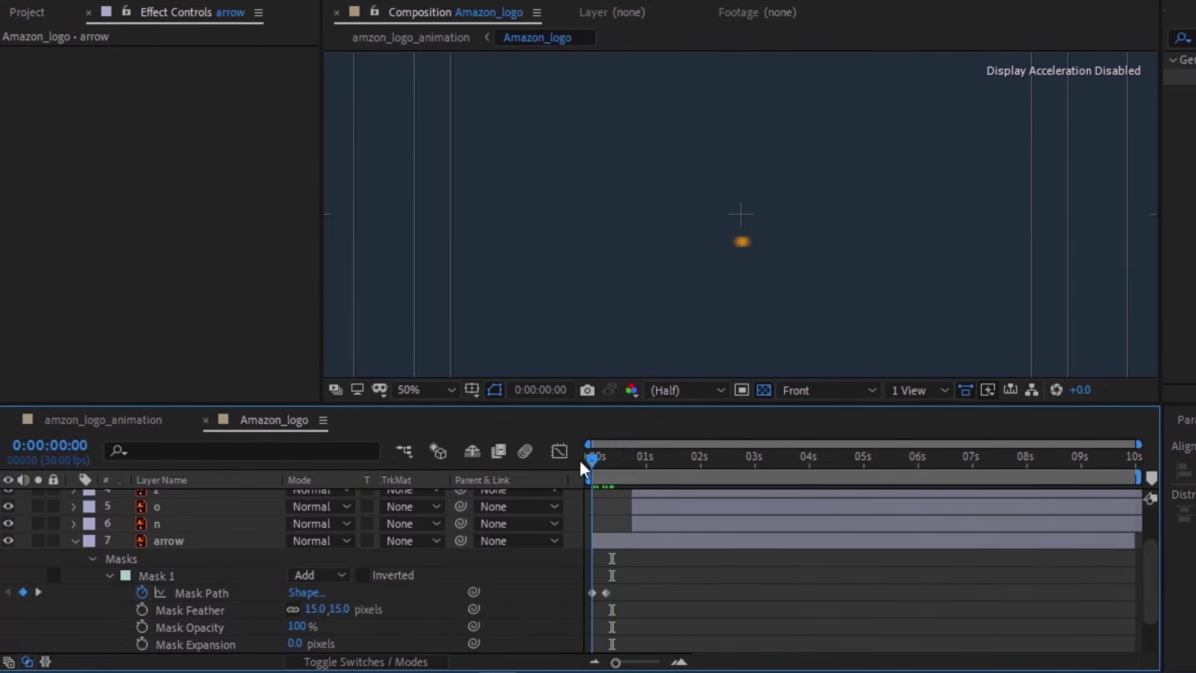
key(space)
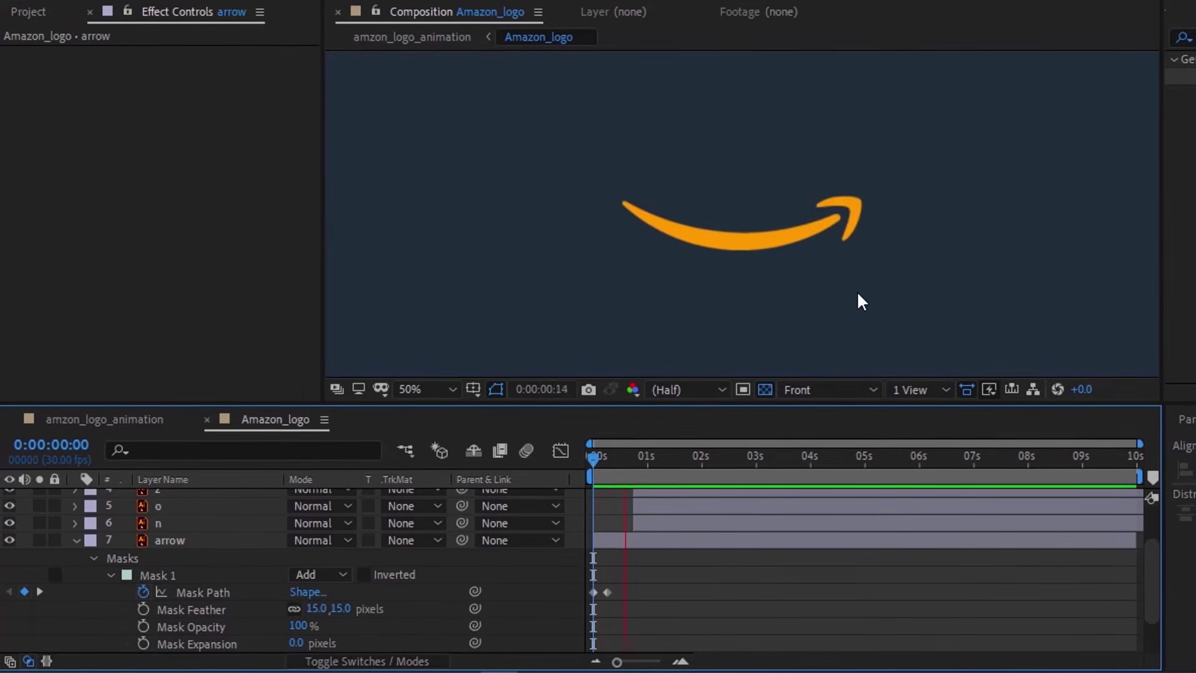
key(space)
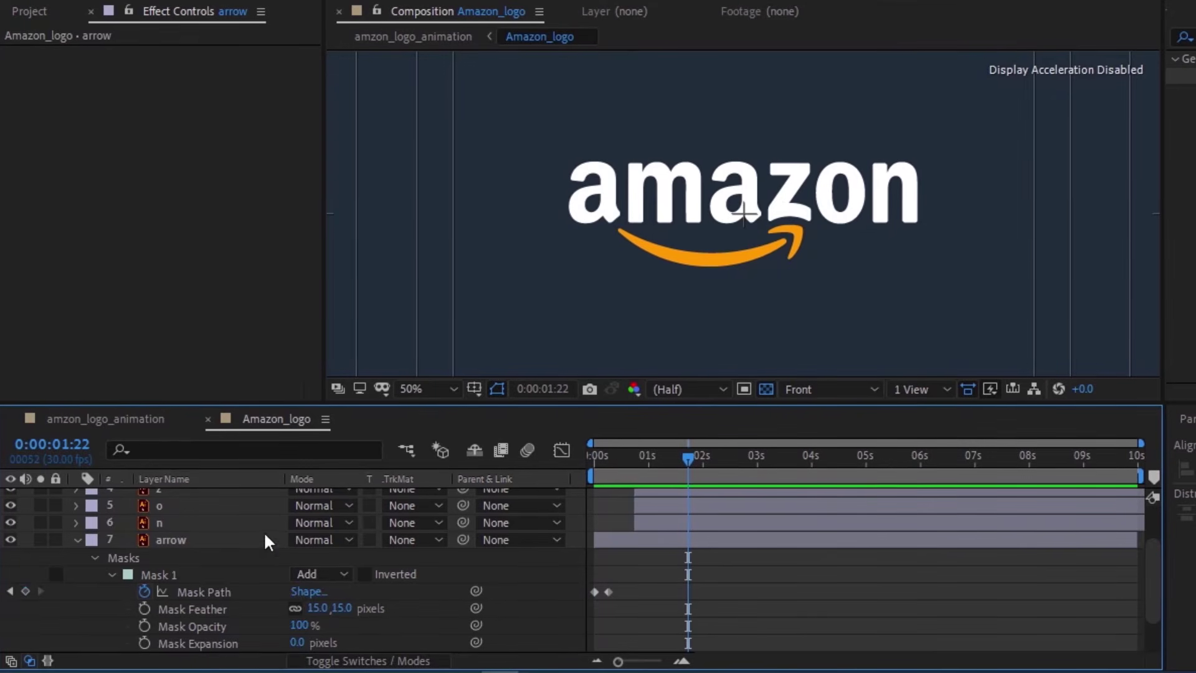
- Collapse the arrow's properties, search the effects for "cc light" and apply CC Light Sweep to the arrow layer
click(71, 541)
key(comma)
click(202, 600)
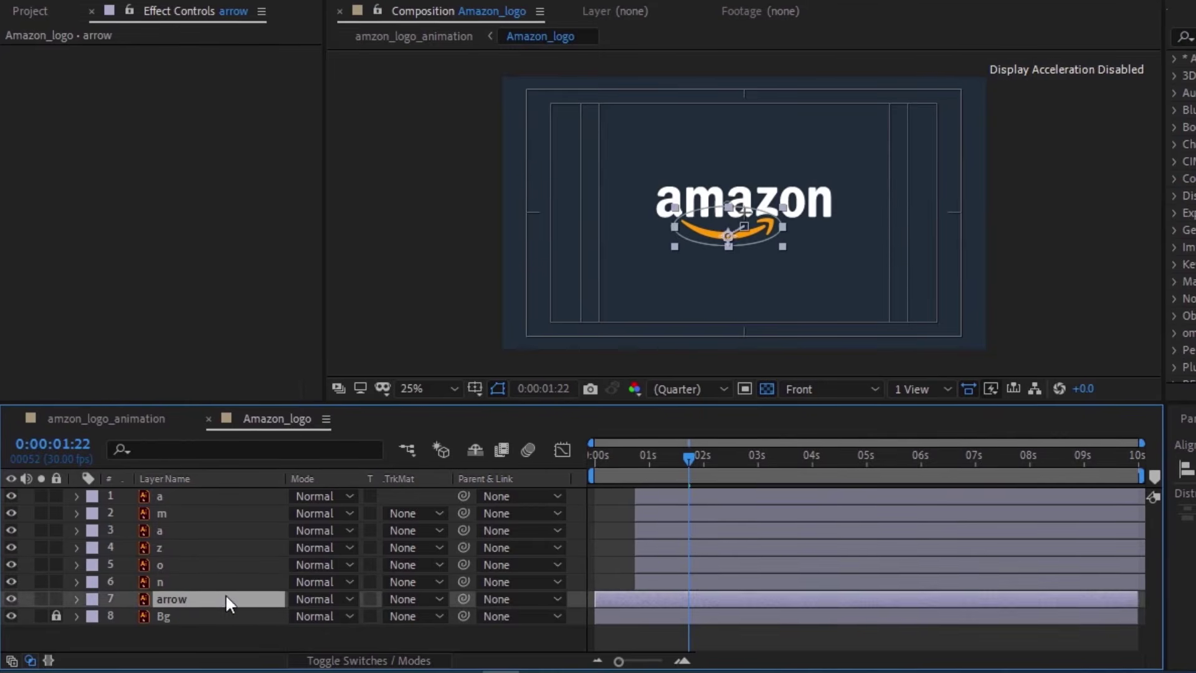
click(1191, 37)
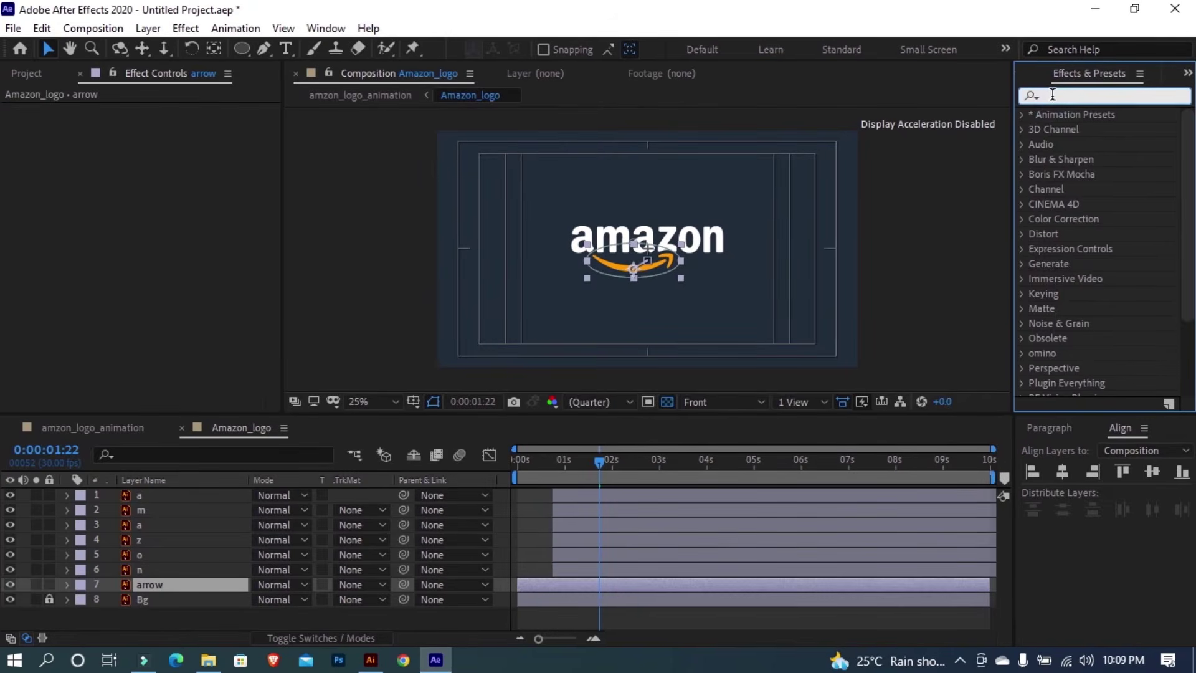
text(cc light)
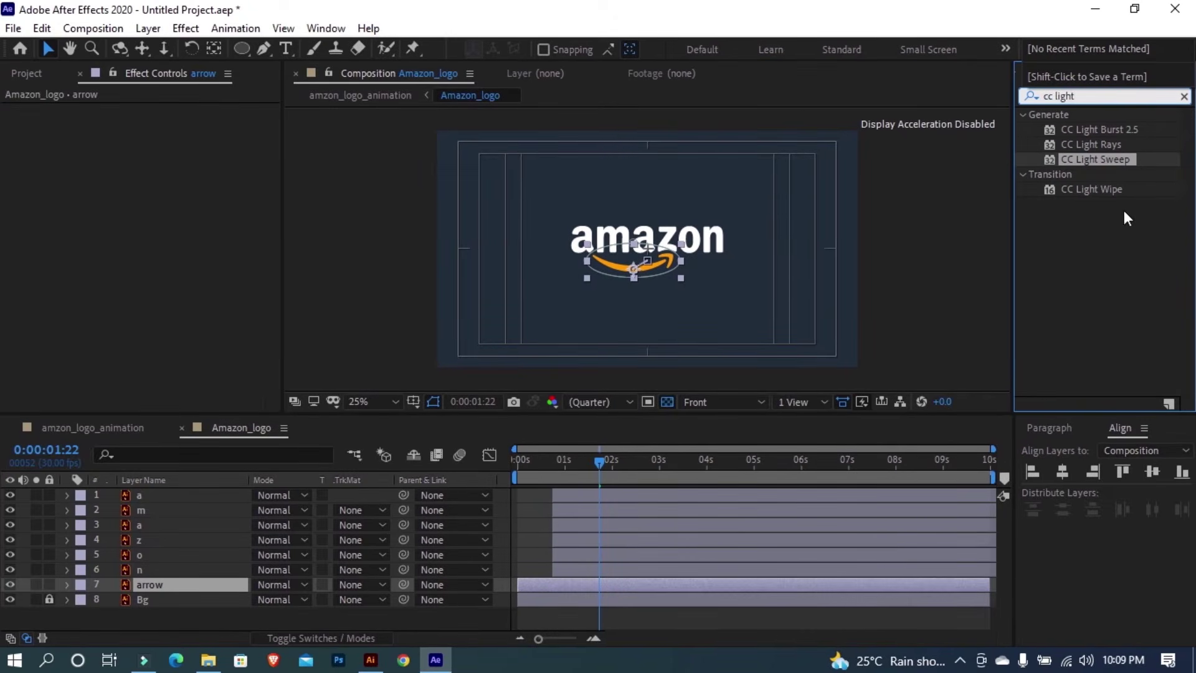
click(1112, 158)
drag(1111, 158, 184, 579)
scroll(650, 276, up, 2)
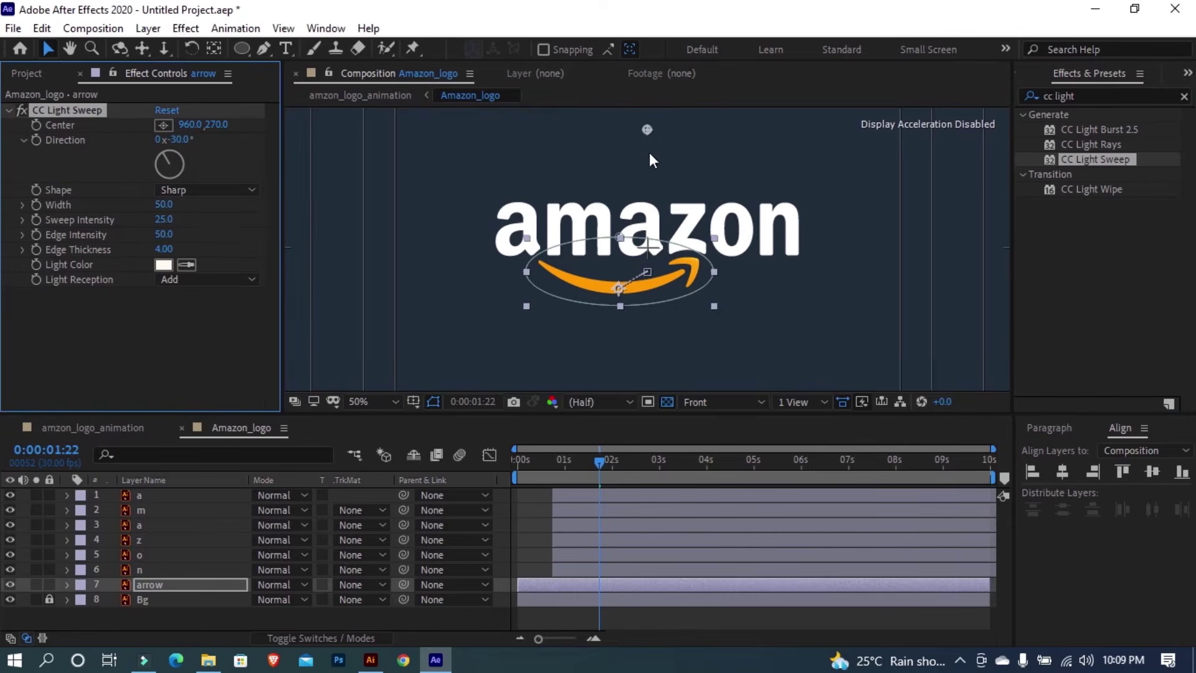
- Set the CC Light Sweep Width to 60, Edge Intensity to 0 and Edge Thickness to 0
click(167, 205)
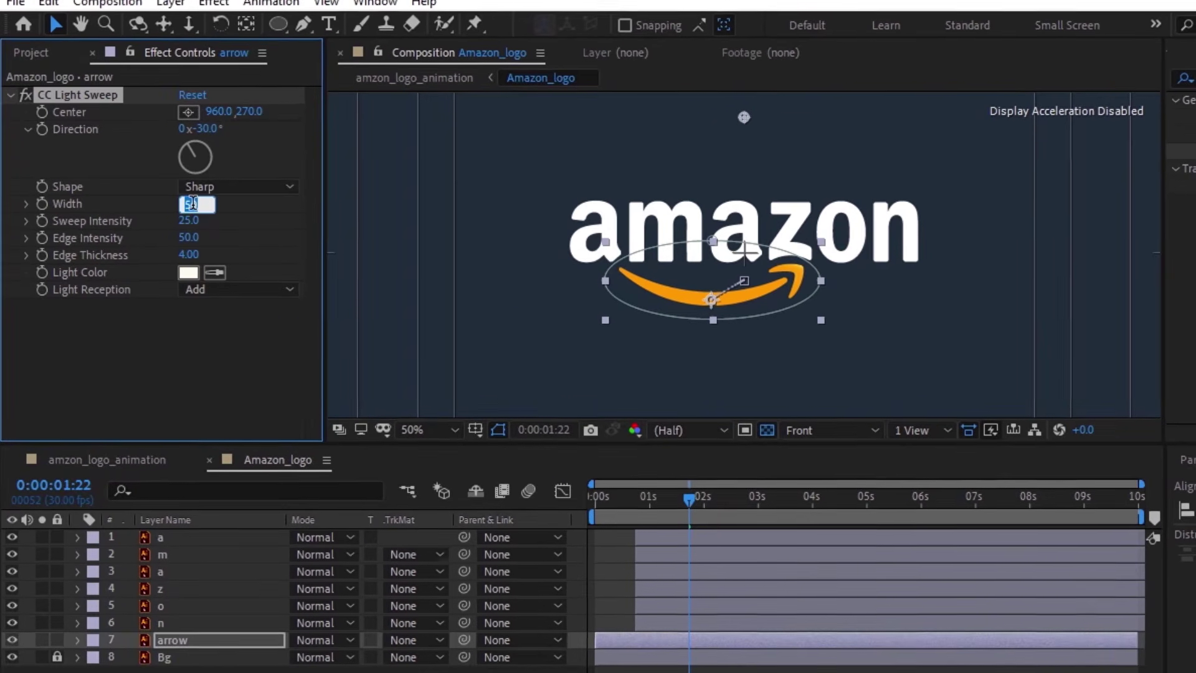
text(60)
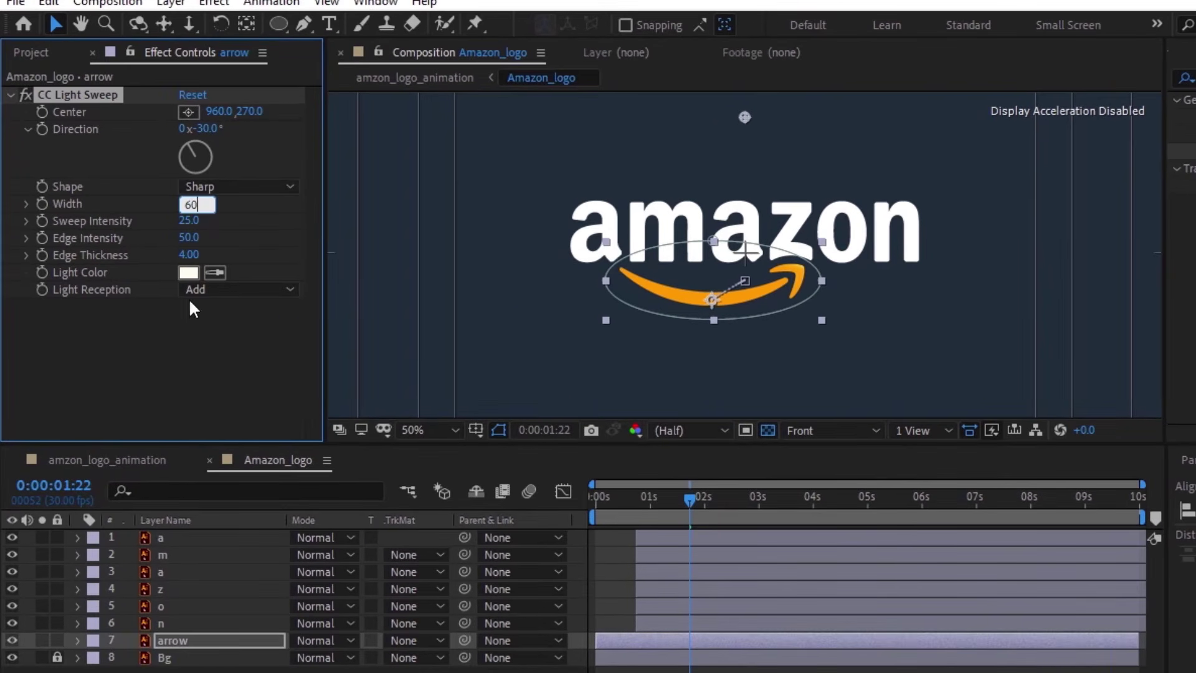
key(Return)
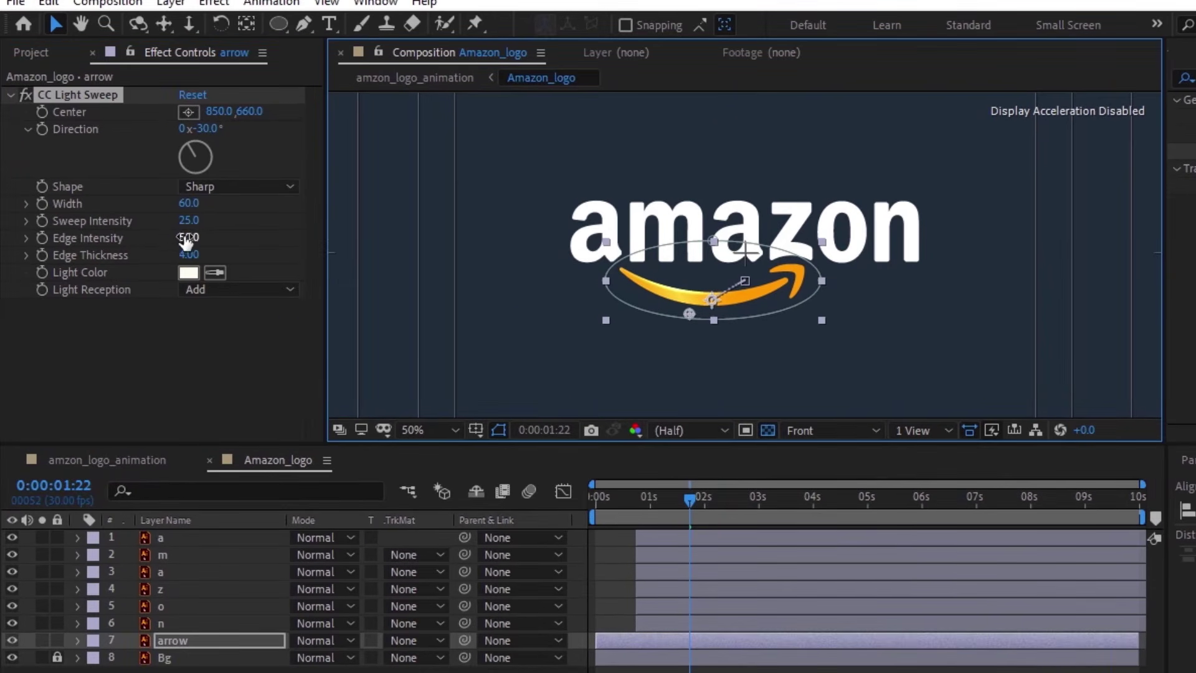
drag(184, 237, 160, 237)
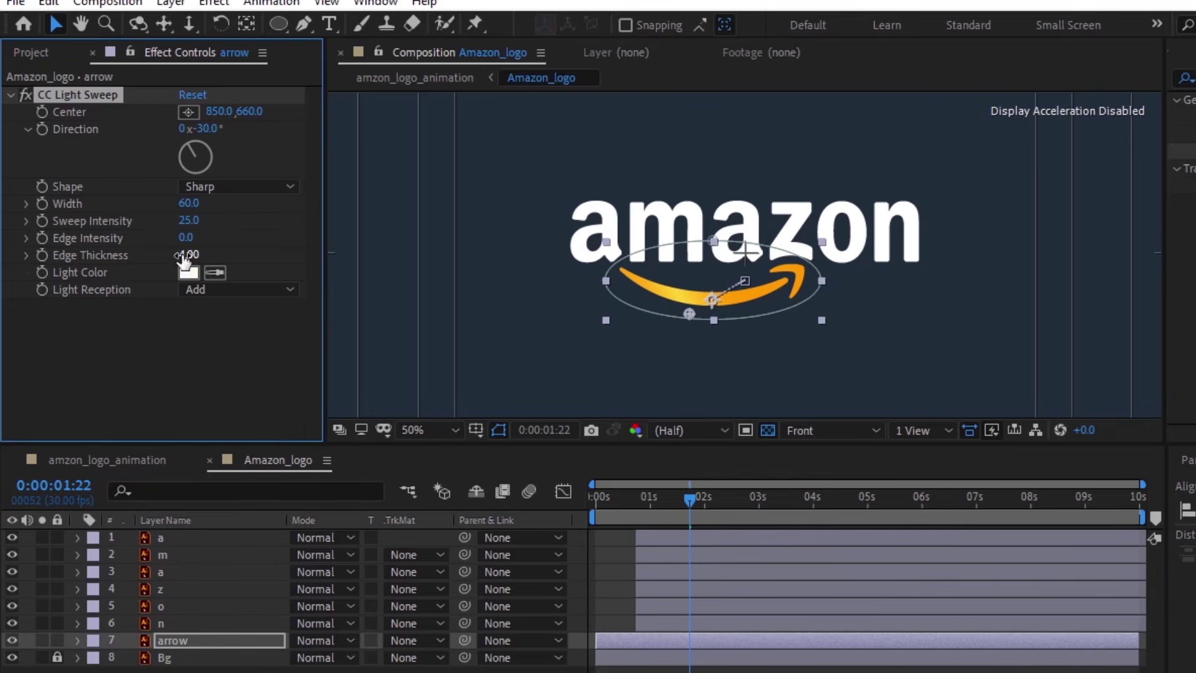
drag(188, 254, 156, 260)
- Place the light sweep's Center before the arrow's tail at 630, 632, keyframe it at 0:00:00:06 and reveal the arrow's keyframes
drag(688, 314, 578, 299)
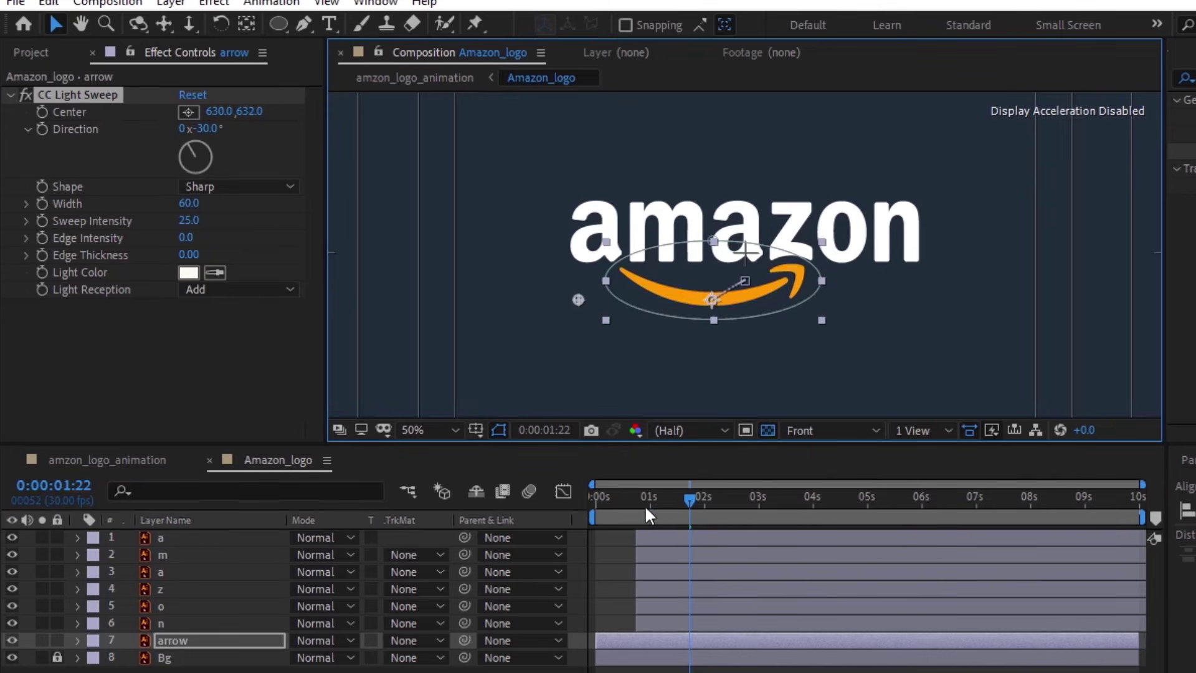
drag(646, 507, 607, 498)
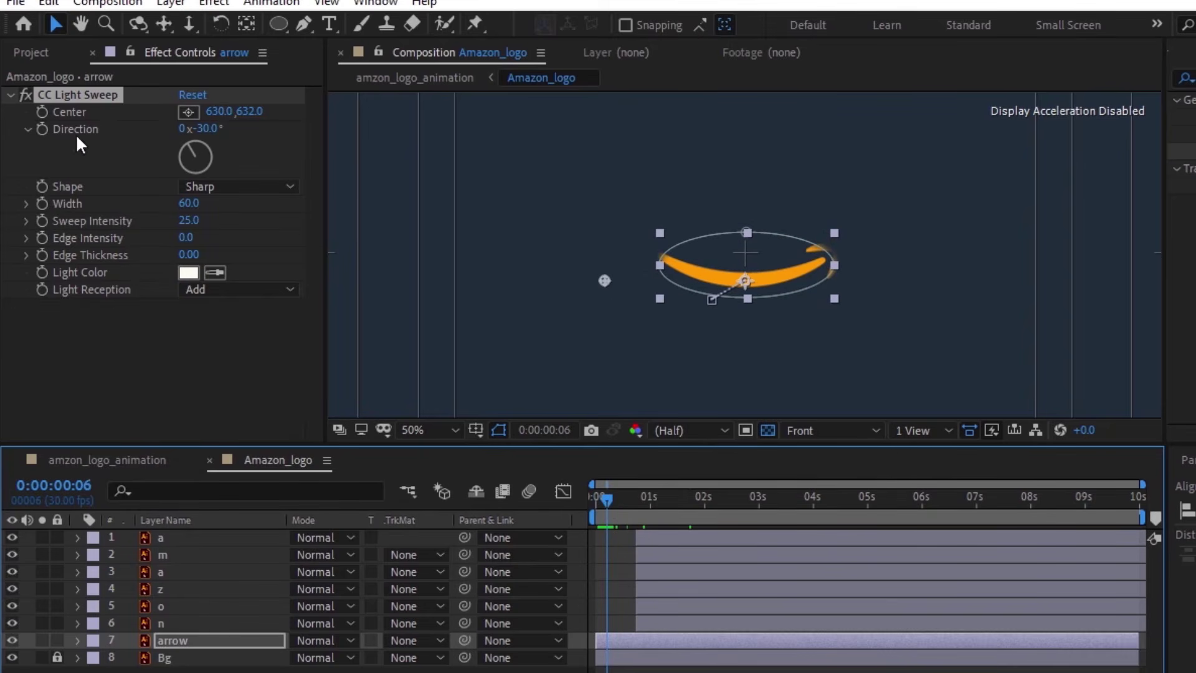
click(42, 112)
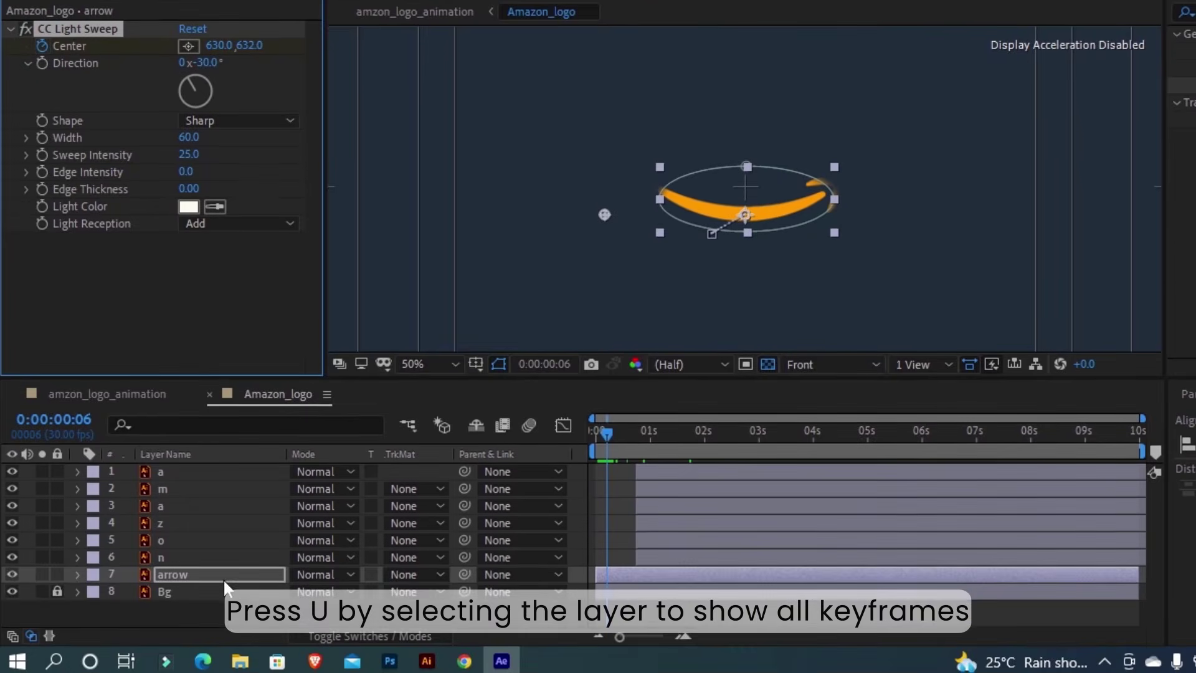
click(216, 574)
key(u)
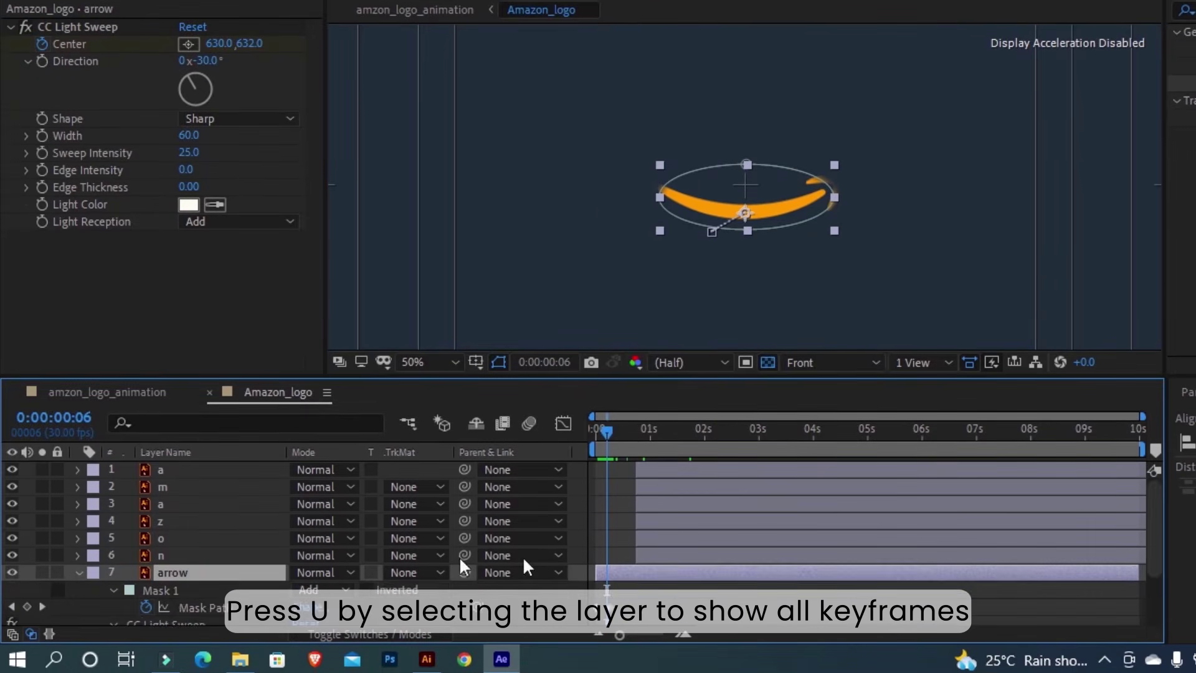
scroll(634, 546, down, 3)
click(607, 563)
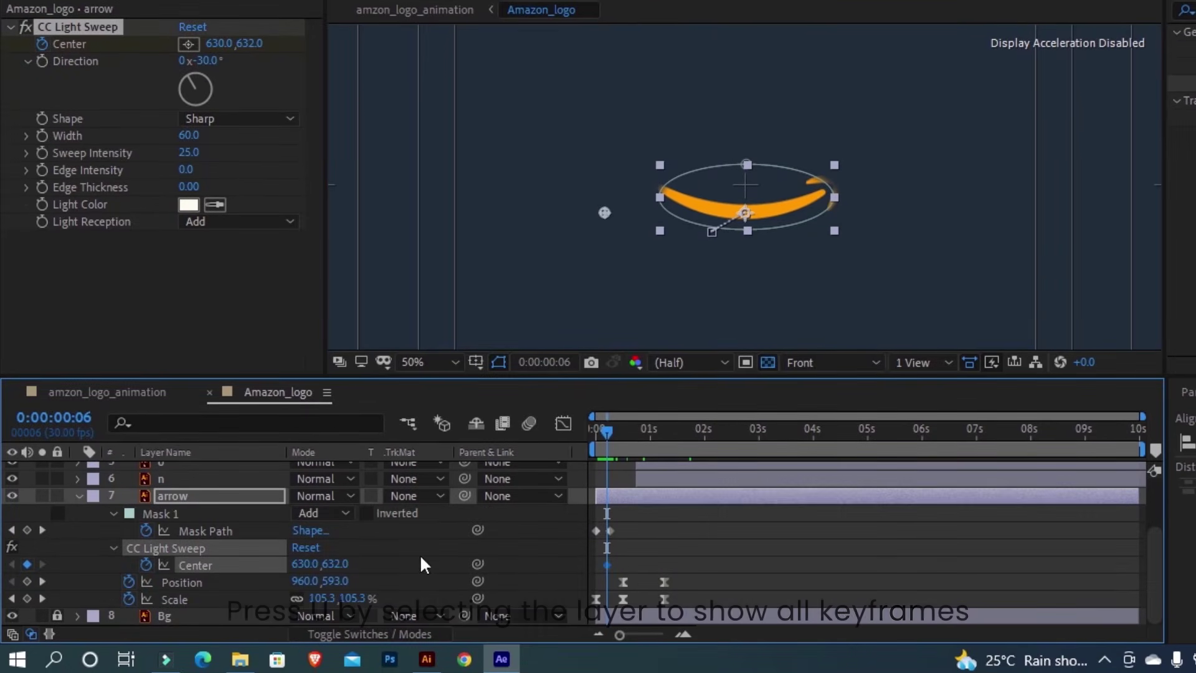
- Keyframe the sweep's Center past the arrowhead at about 1168, 605 at 0:00:00:28 and Easy Ease both Center keyframes
mouse_move(644, 436)
mouse_down()
mouse_move(661, 440)
mouse_move(645, 442)
mouse_up()
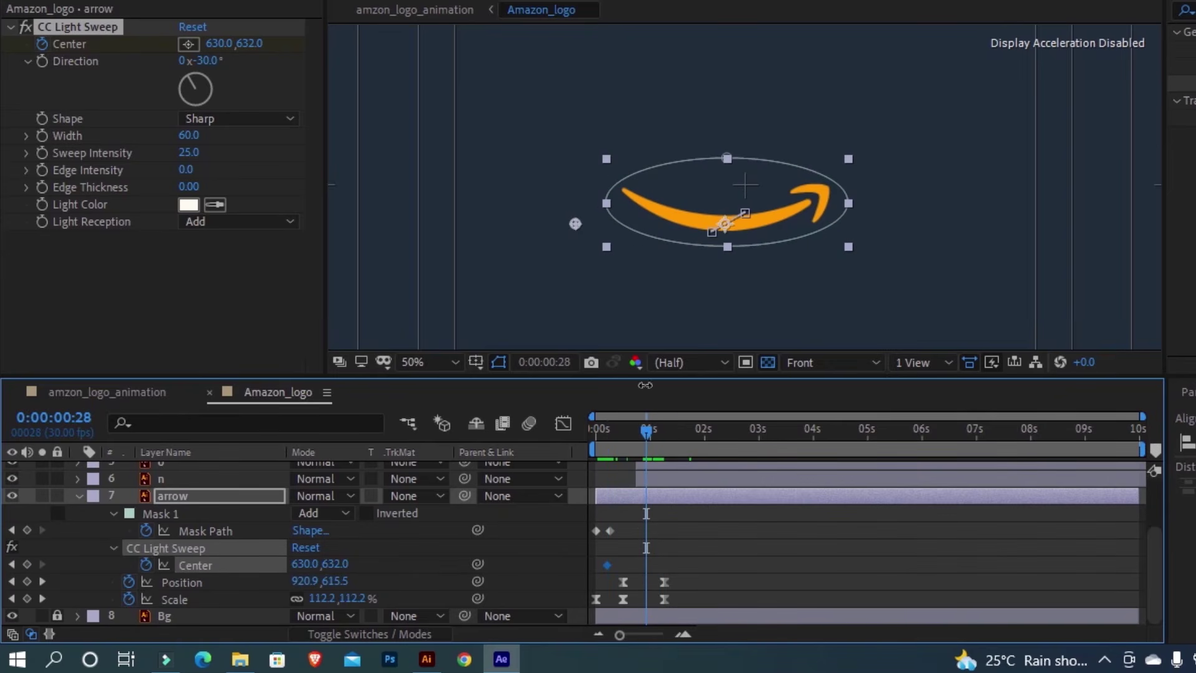
drag(588, 225, 882, 212)
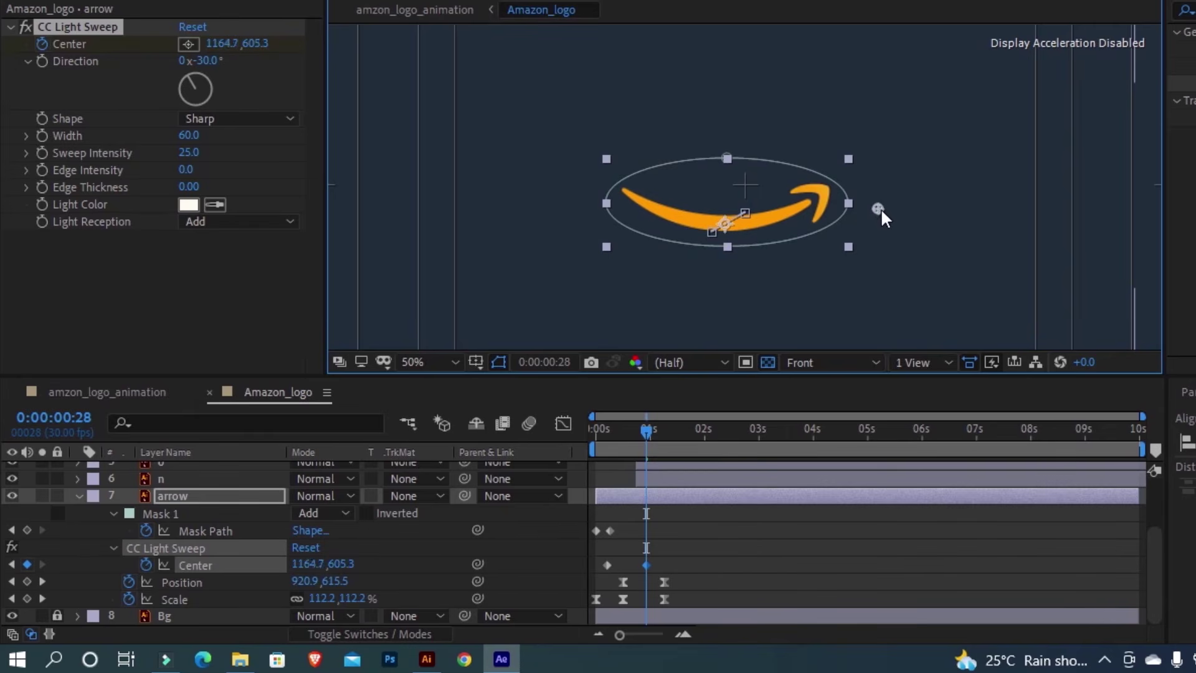
drag(649, 558, 592, 569)
right_click(608, 563)
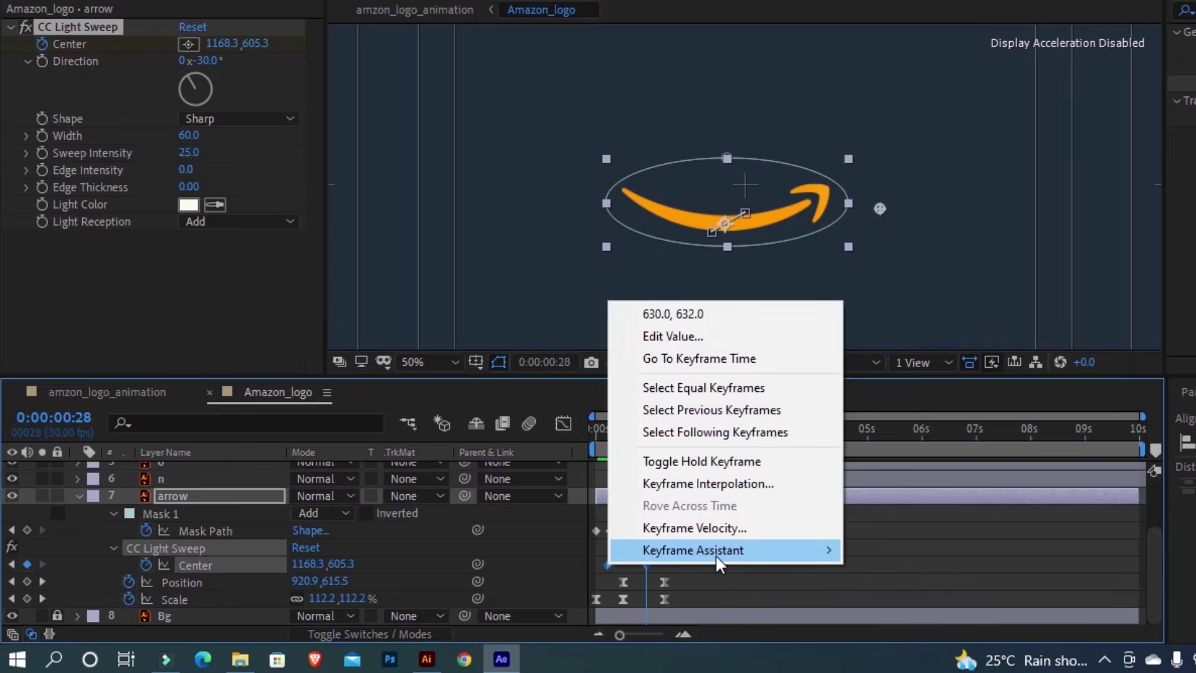
mouse_move(715, 550)
click(922, 394)
click(802, 566)
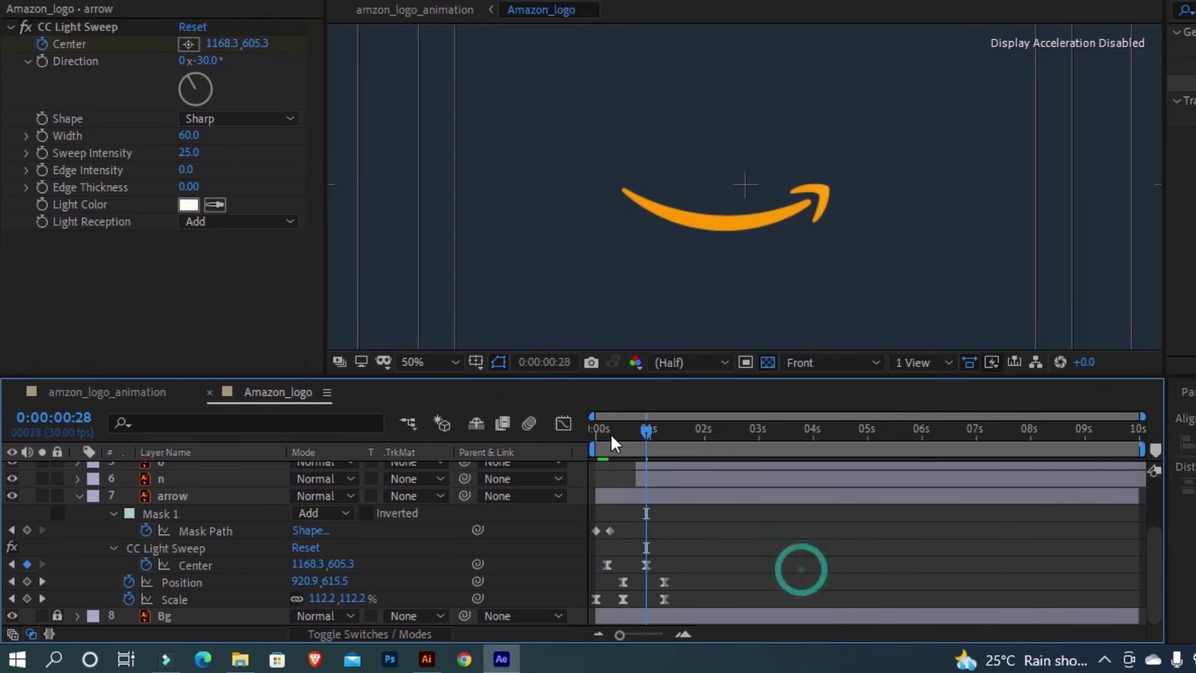
- Play the animation from the start to check the light sweep, and collapse the arrow layer's properties
mouse_move(610, 432)
mouse_down()
mouse_move(599, 430)
mouse_move(648, 438)
mouse_move(600, 429)
mouse_up()
click(593, 417)
scroll(777, 143, down, 2)
key(space)
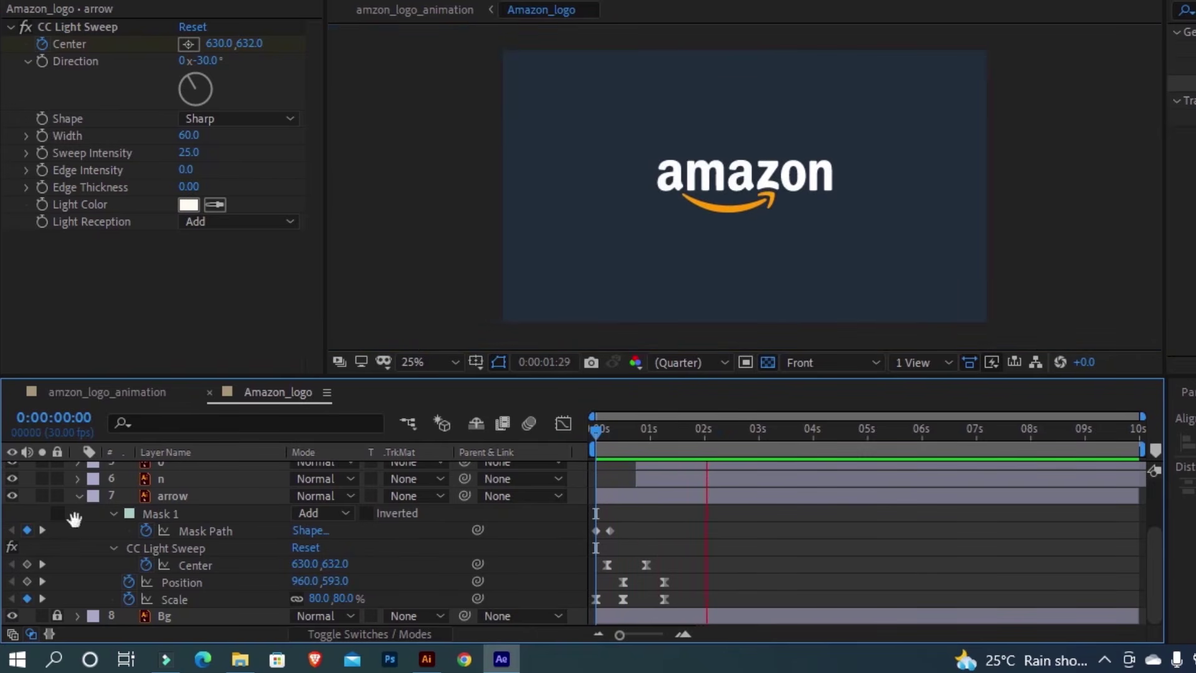
key(space)
click(79, 497)
click(772, 578)
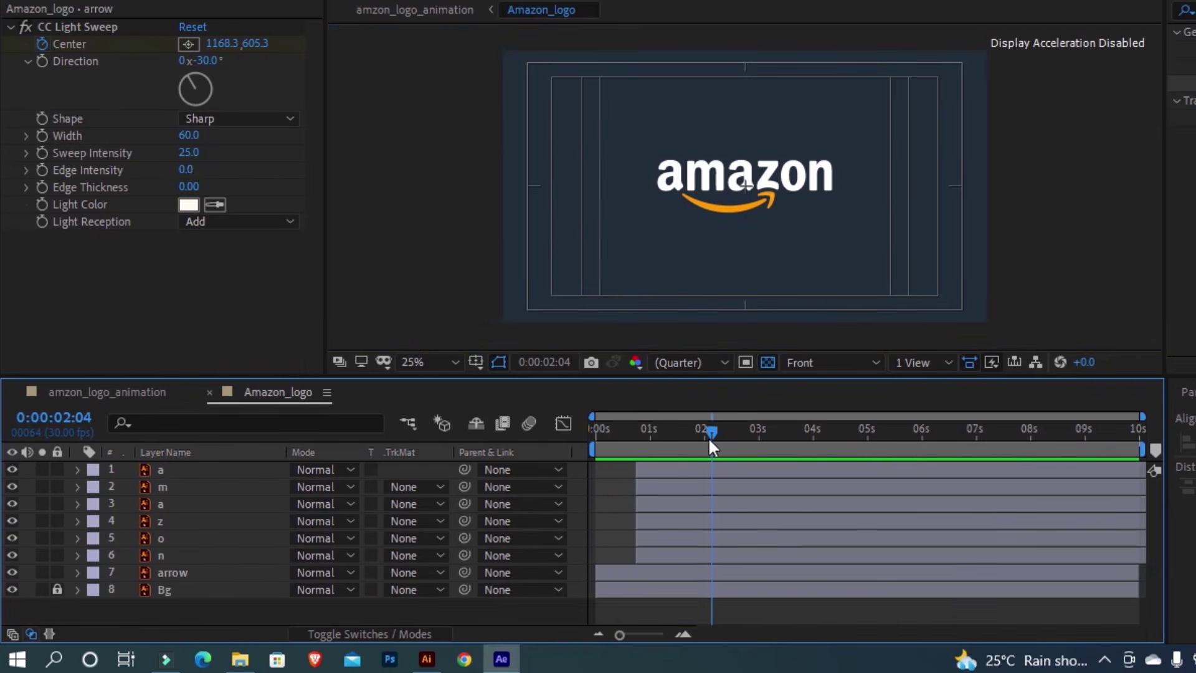
- End the work area of the Amazon_logo composition at 0:00:03:00
key(apostrophe)
drag(763, 436, 759, 440)
key(n)
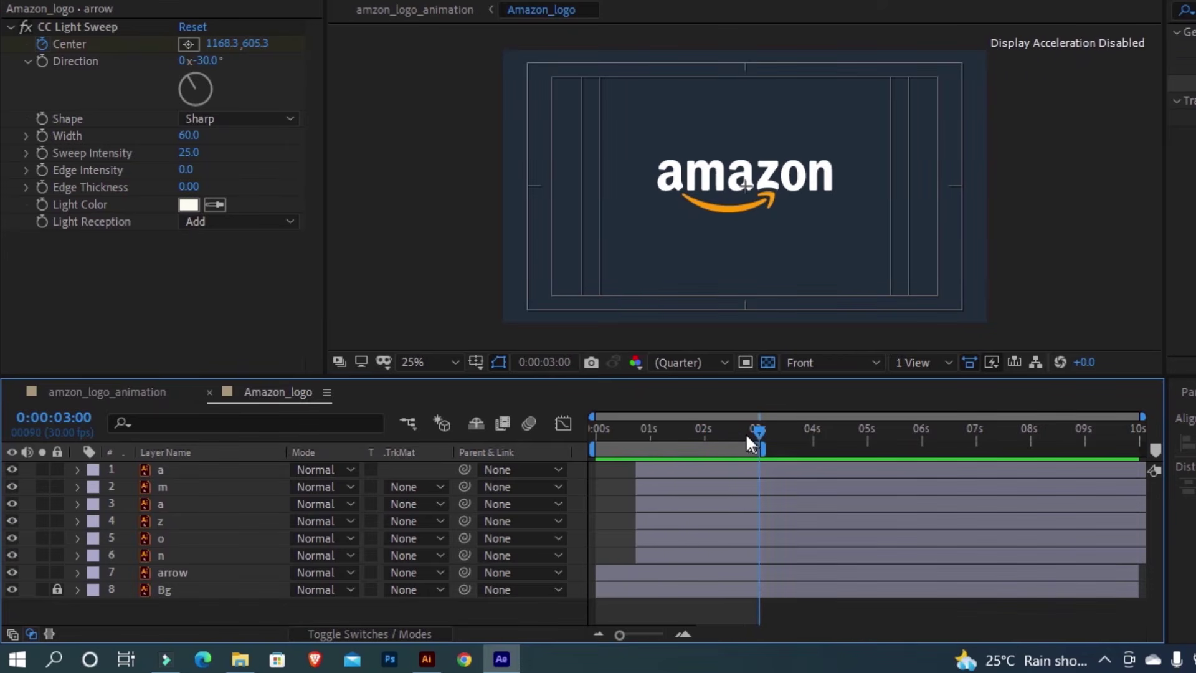
- Switch to the amzon_logo_animation composition and play it from the start
click(143, 419)
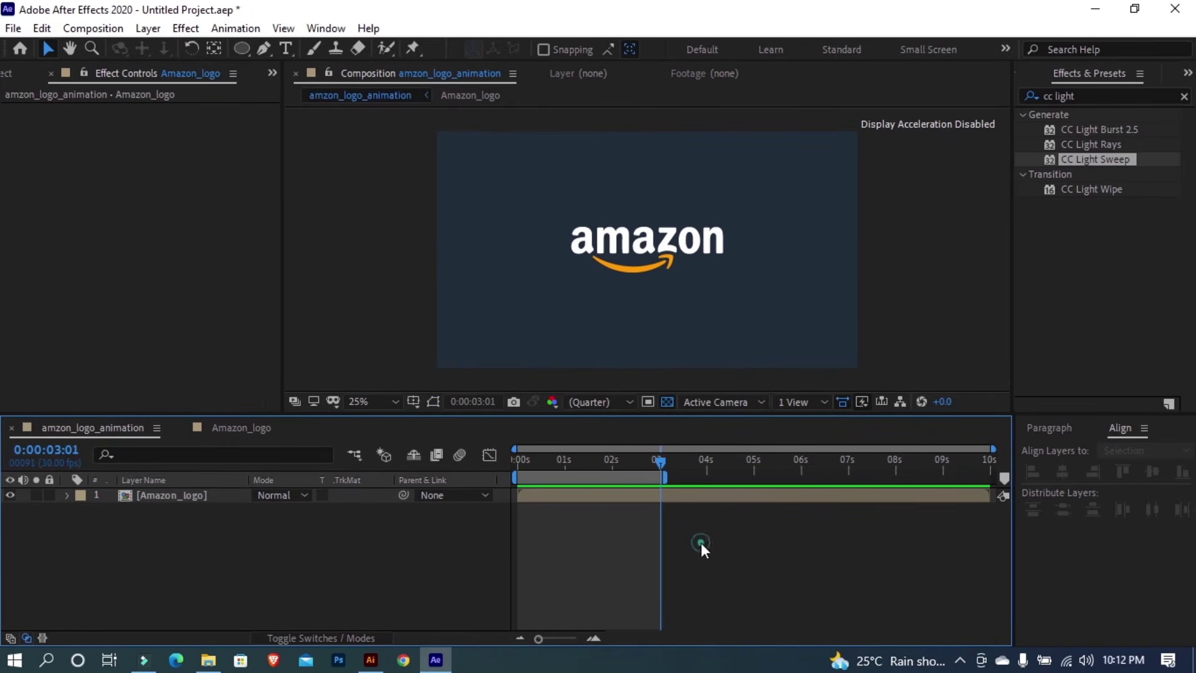
drag(625, 462, 476, 467)
key(space)
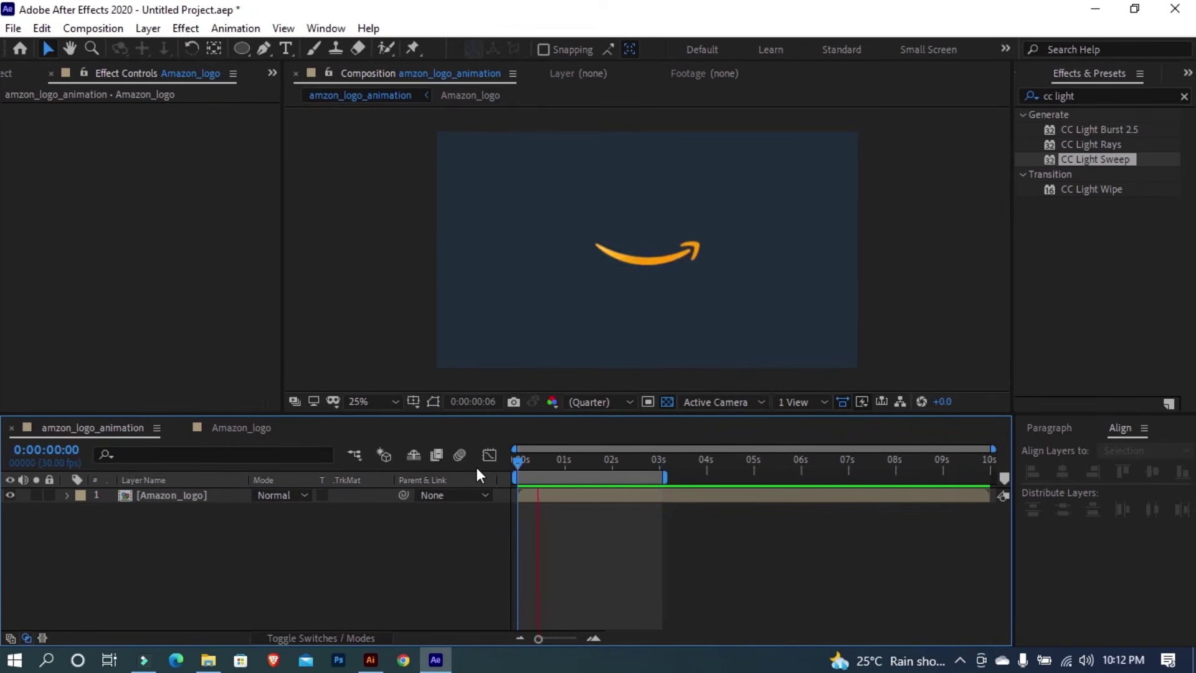